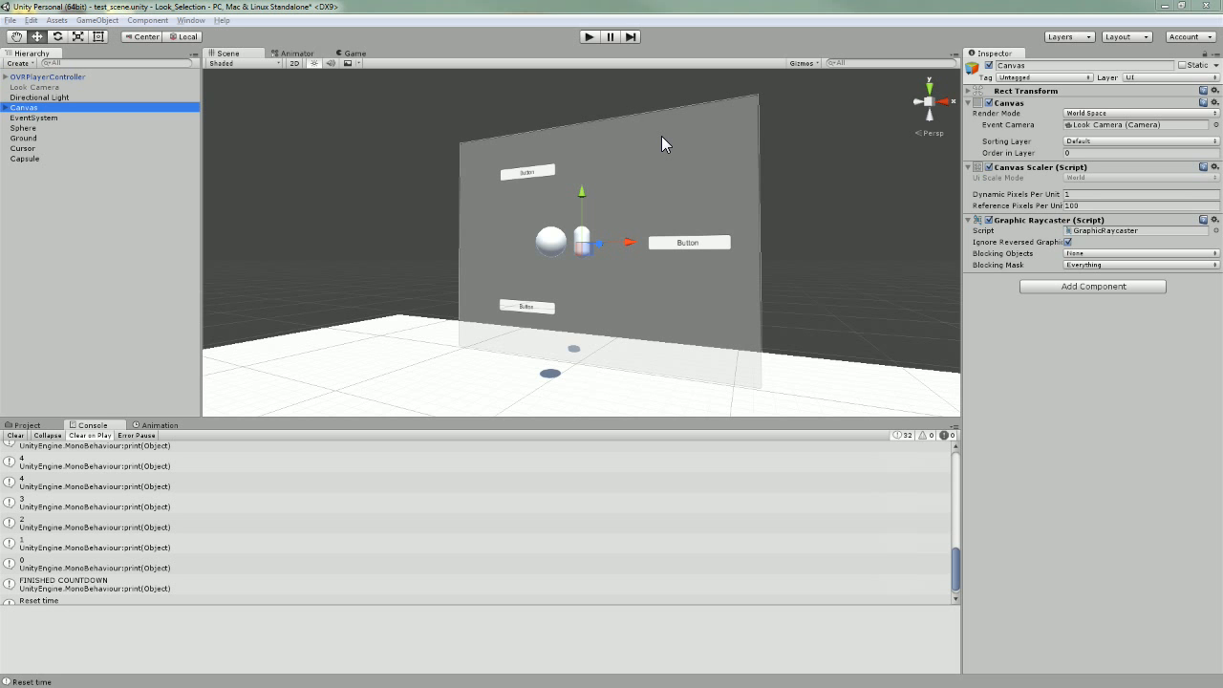
Bring the browser's forum post over the editor and scroll through it.
drag(1222, 21, 680, 34)
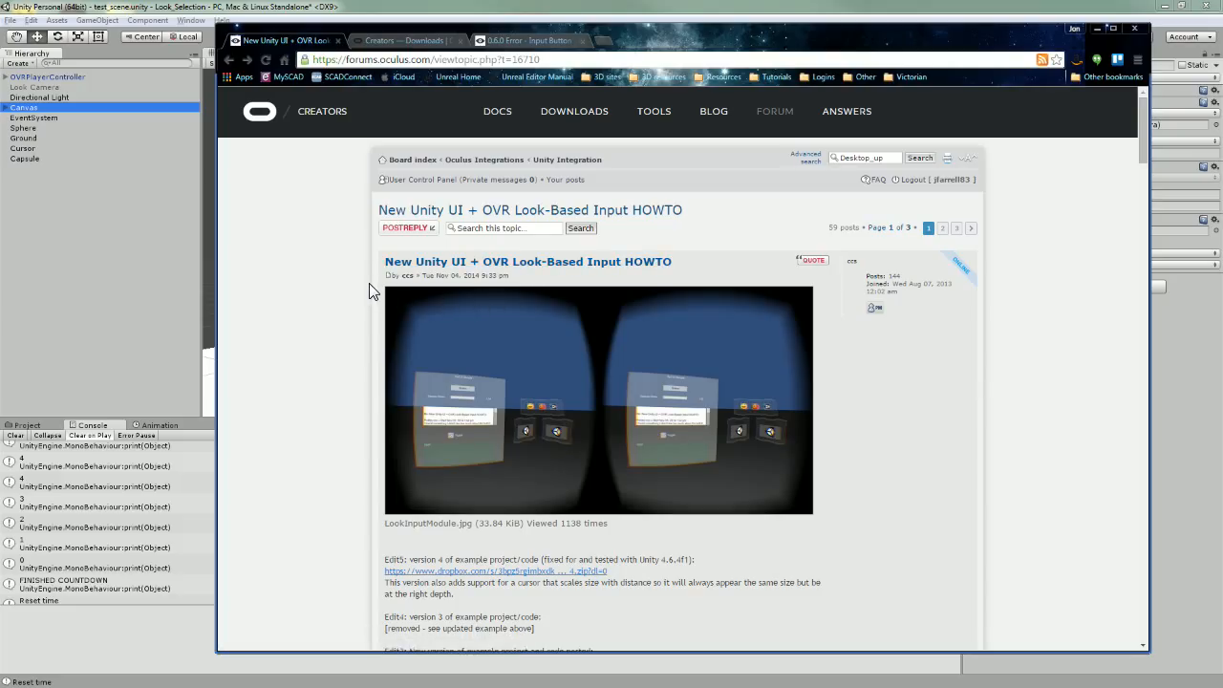
scroll(372, 291, down, 1)
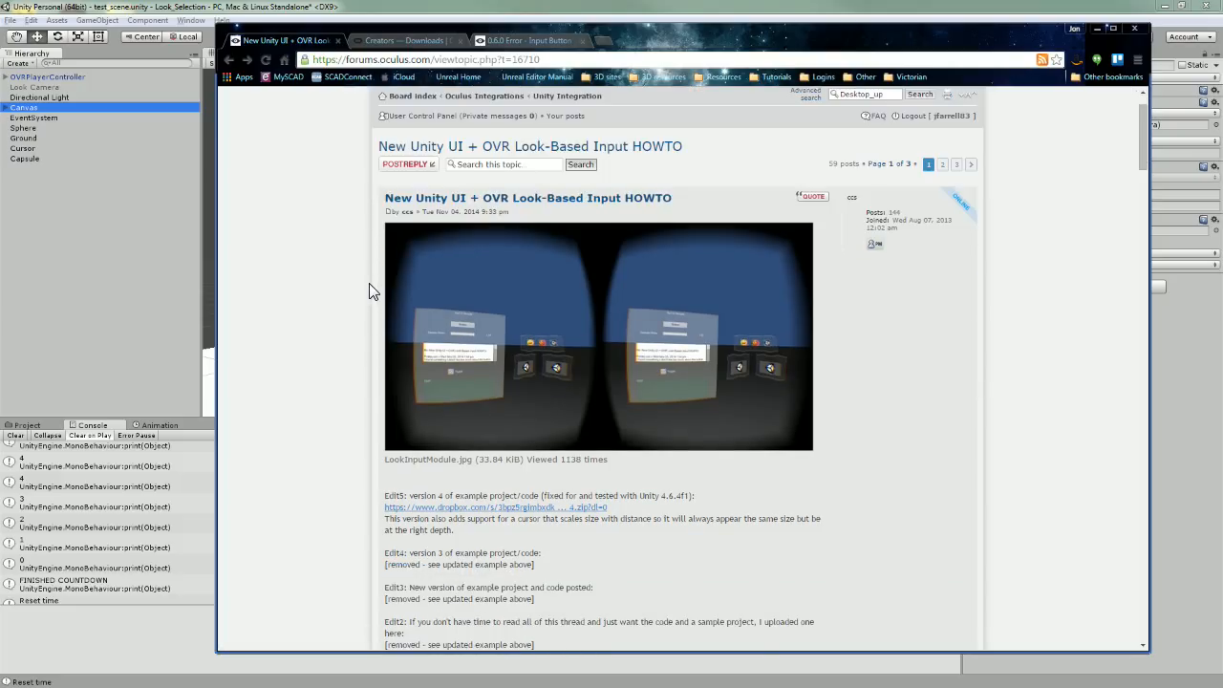
scroll(369, 282, down, 1)
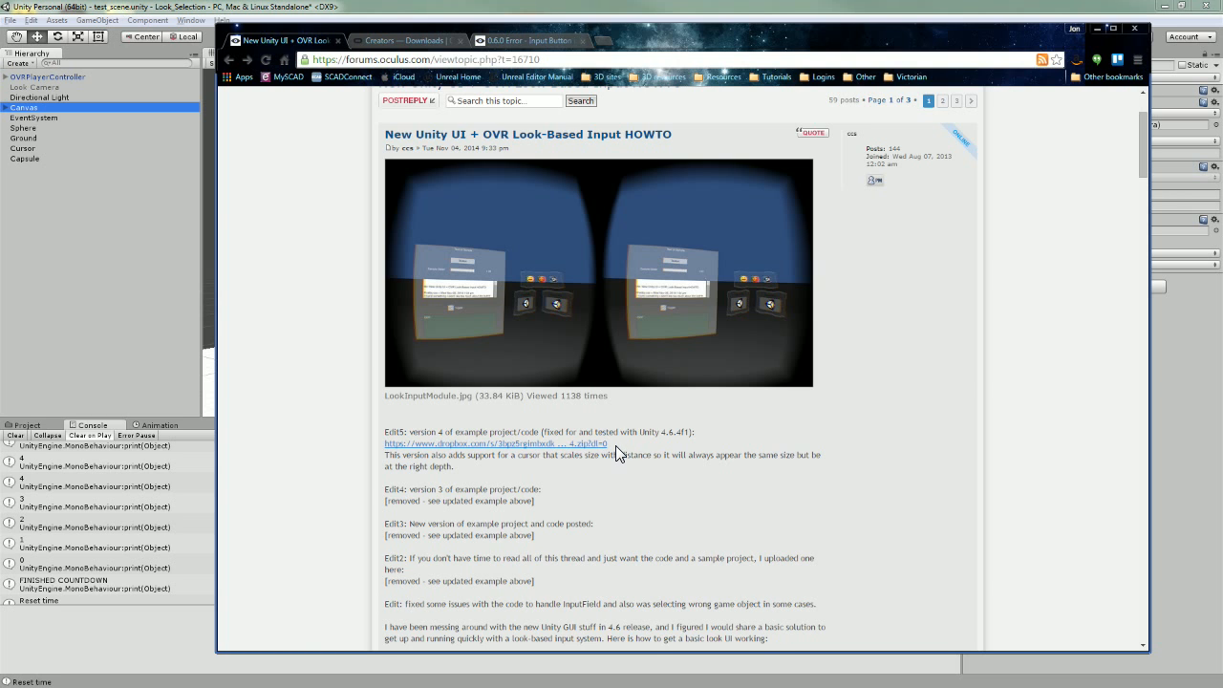
scroll(615, 446, down, 7)
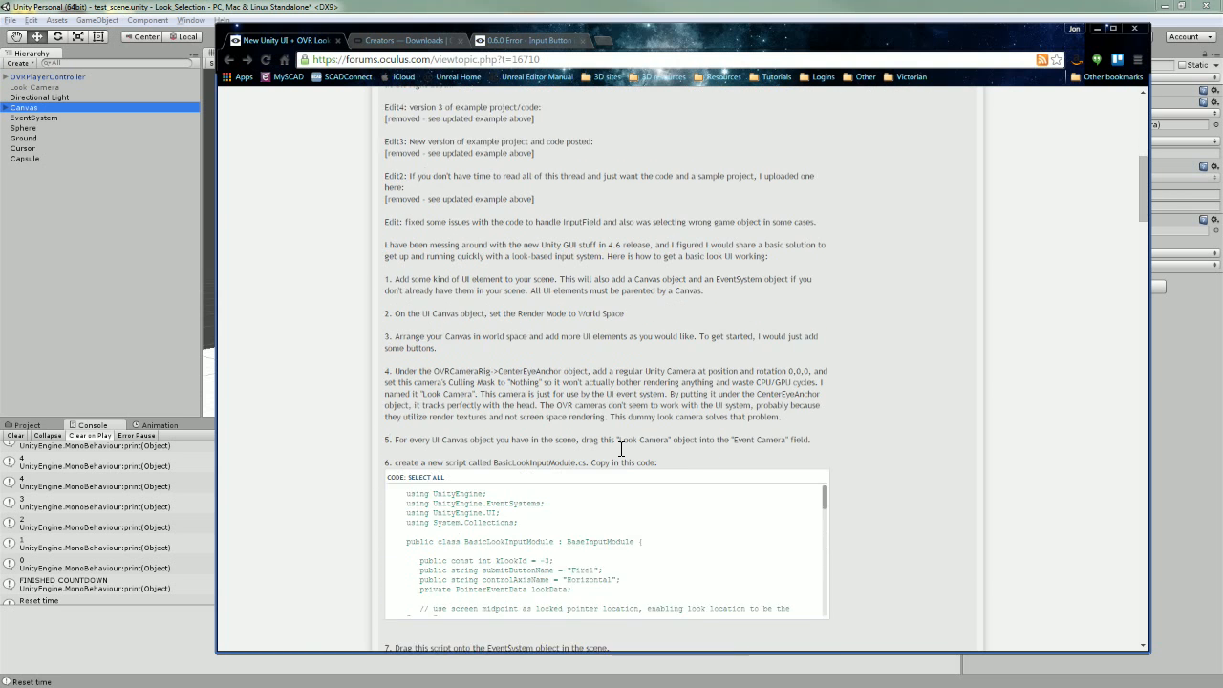
scroll(696, 484, down, 10)
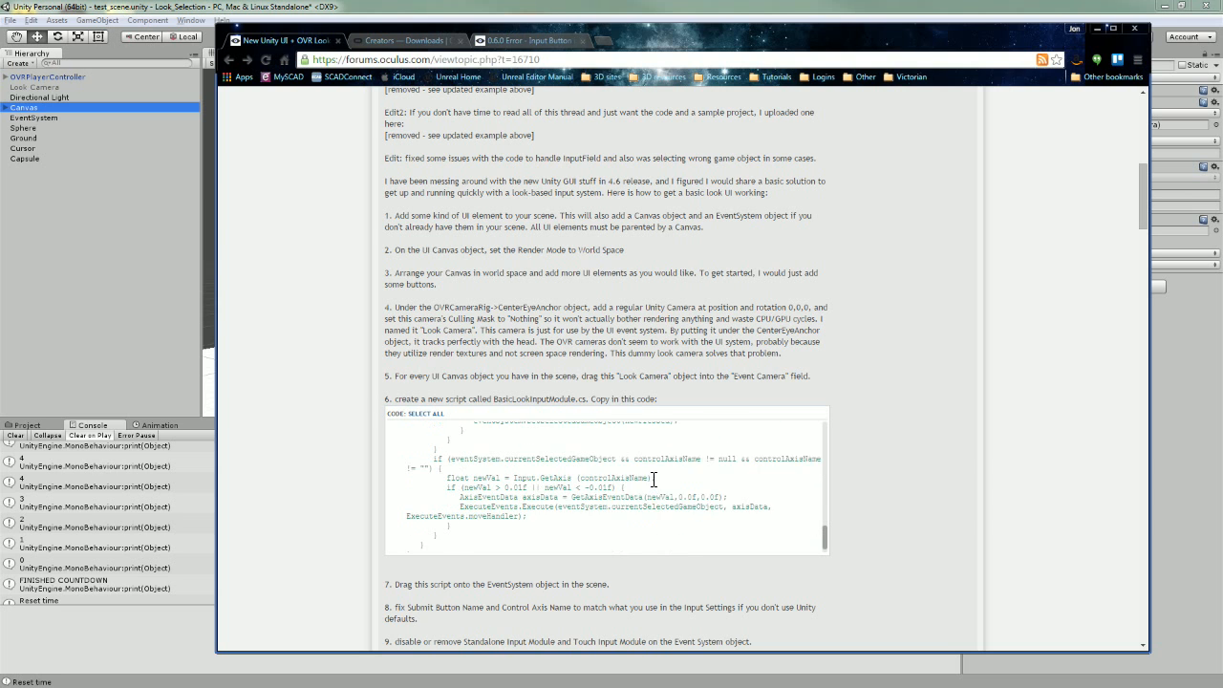
scroll(653, 480, up, 10)
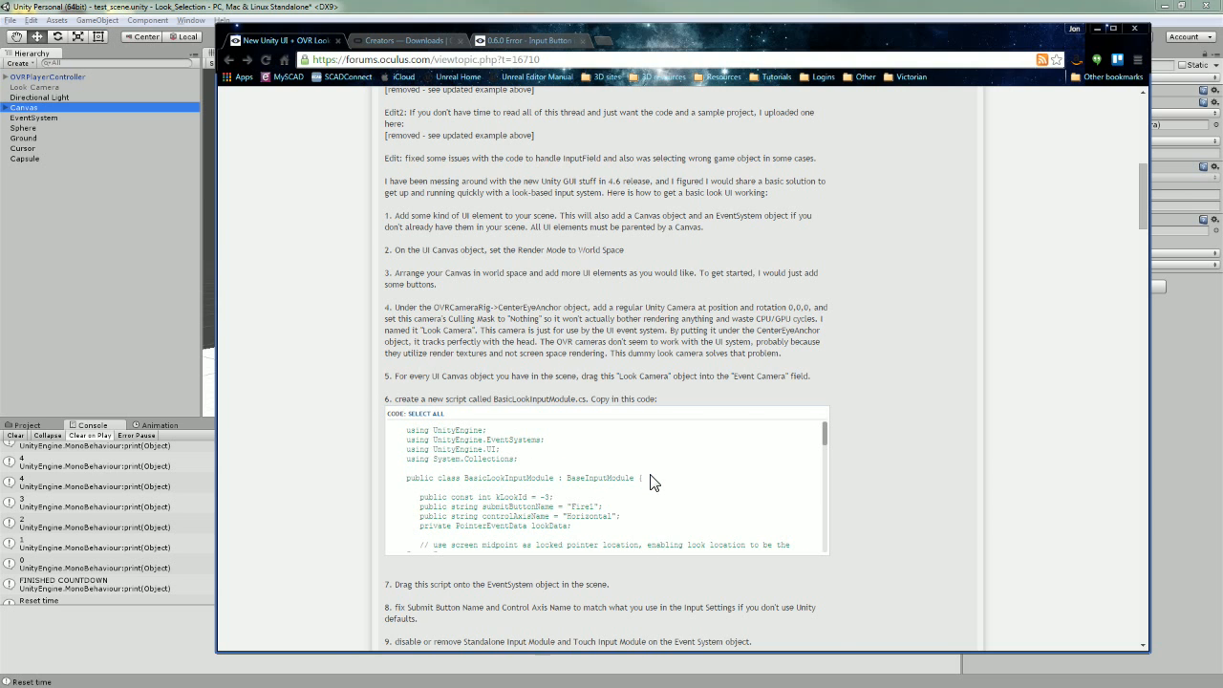
scroll(983, 523, up, 1)
scroll(978, 514, up, 7)
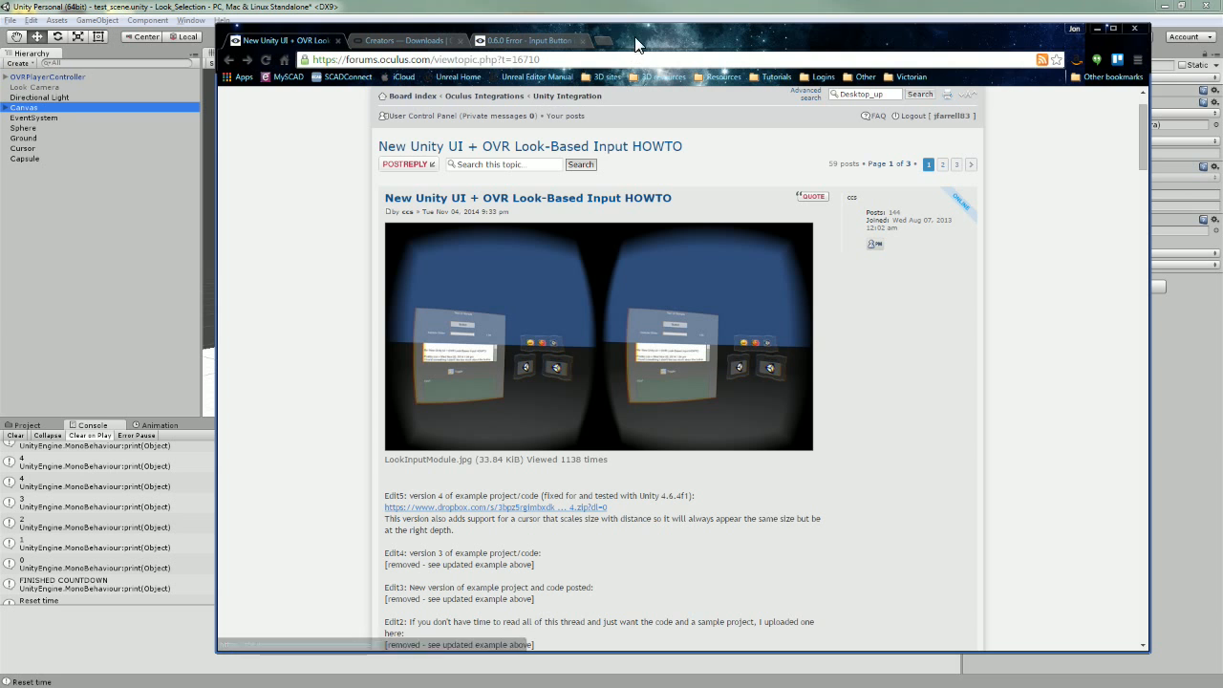
Check the Unity version information from the Help menu, then close it.
click(635, 8)
click(221, 23)
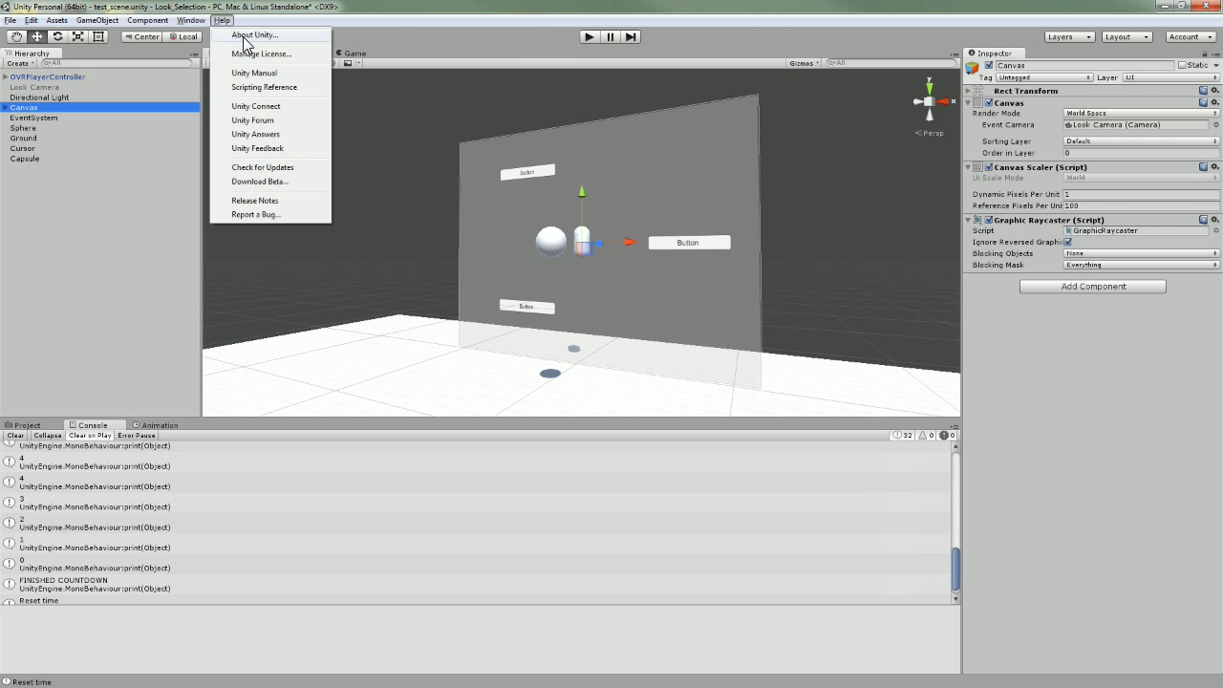
click(246, 37)
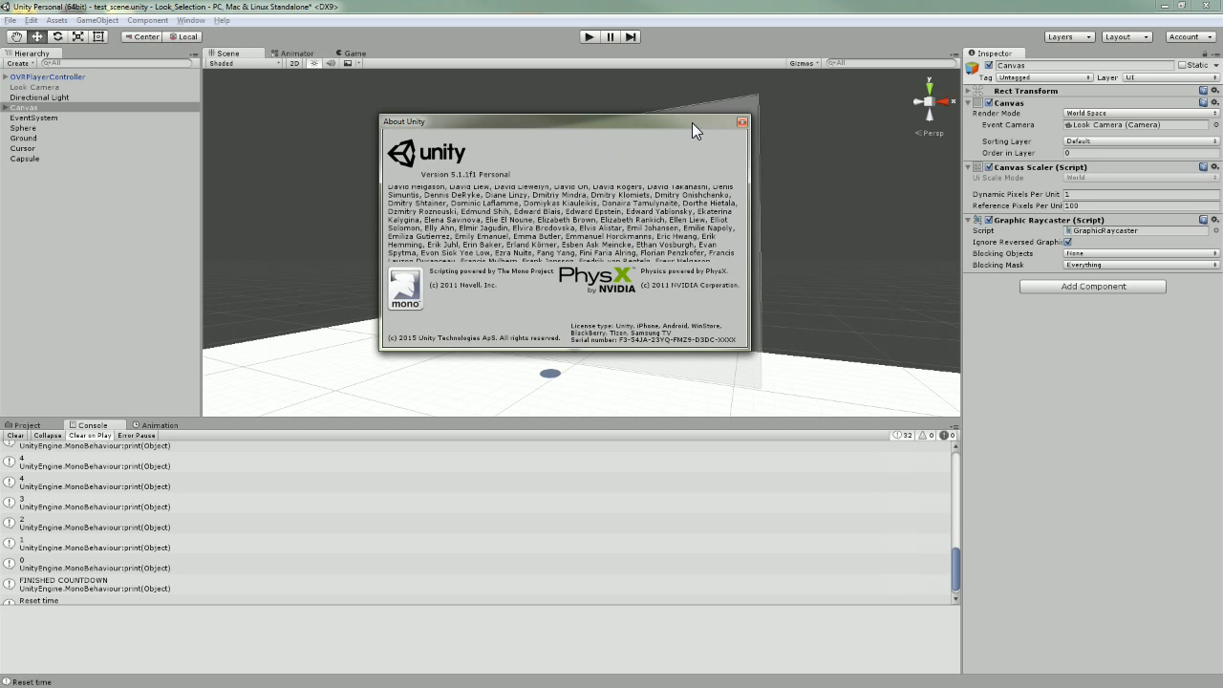
click(742, 122)
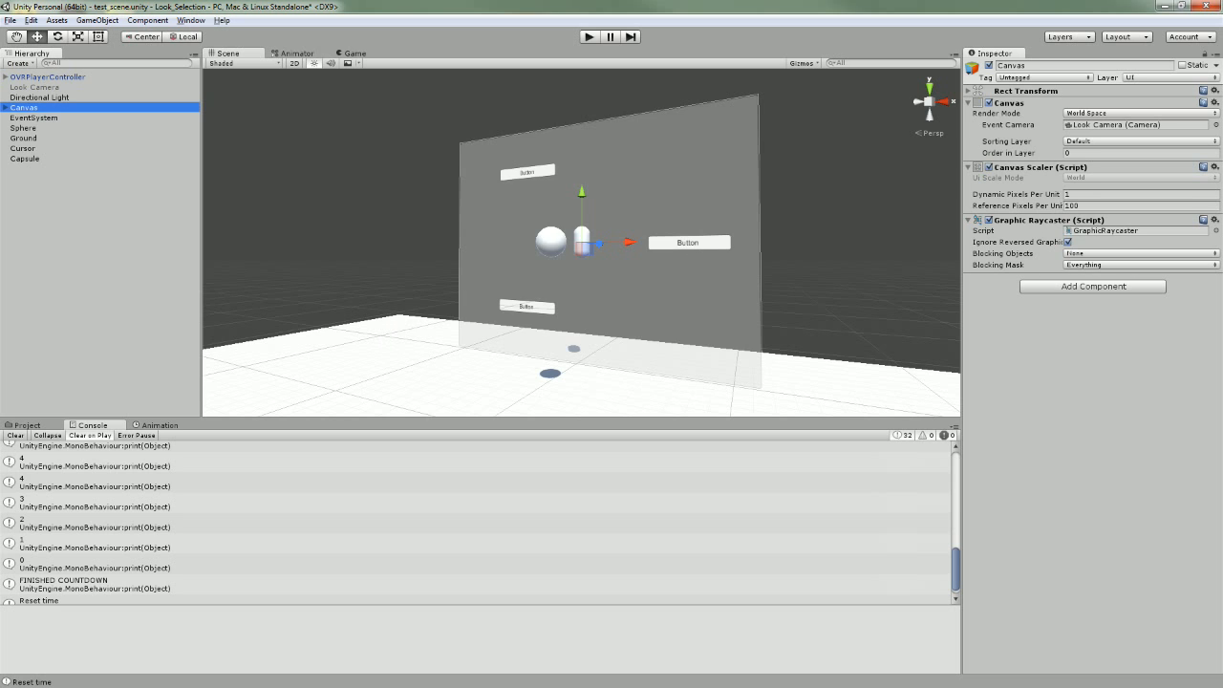
On the Oculus downloads page, highlight the Runtime for Windows V0.6.0.1-beta and Mobile SDK V0.6.0.1 lines.
key(alt+Tab)
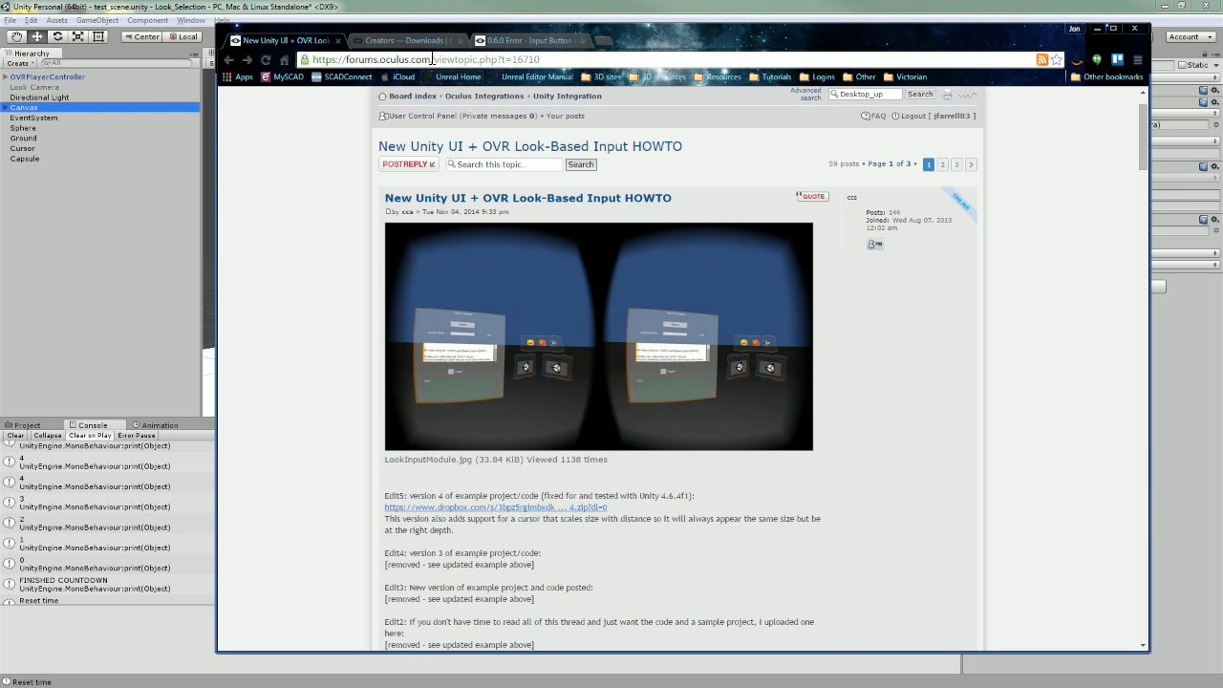
click(425, 43)
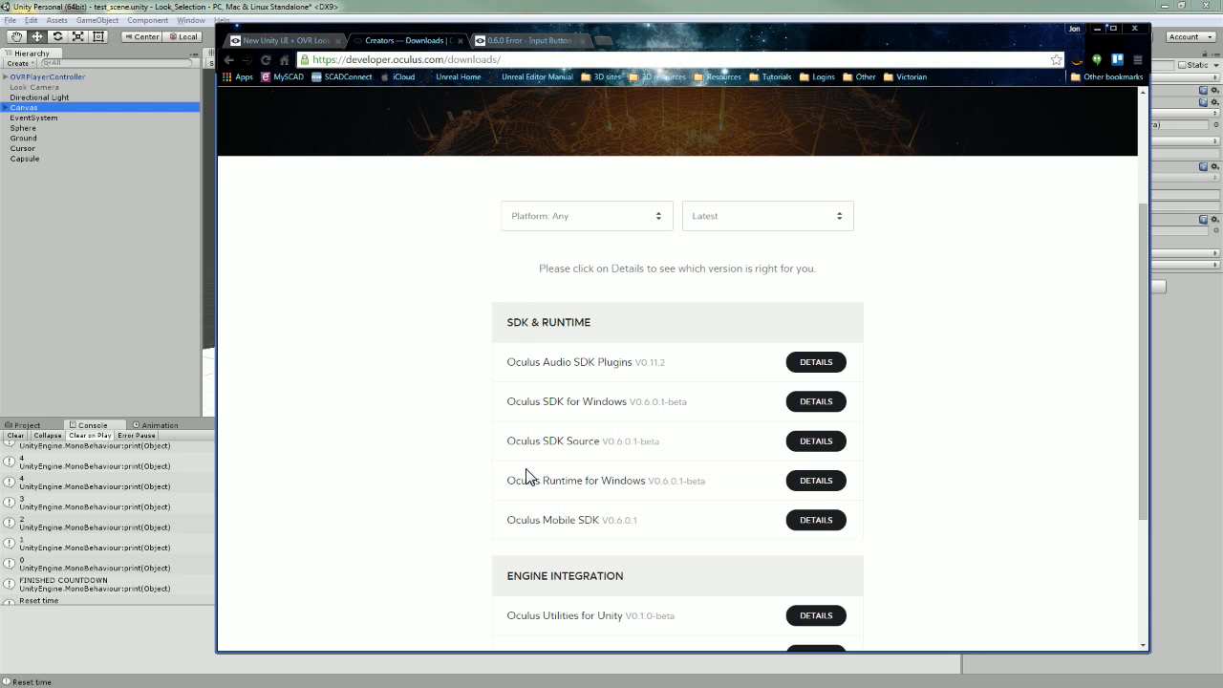
drag(512, 481, 711, 497)
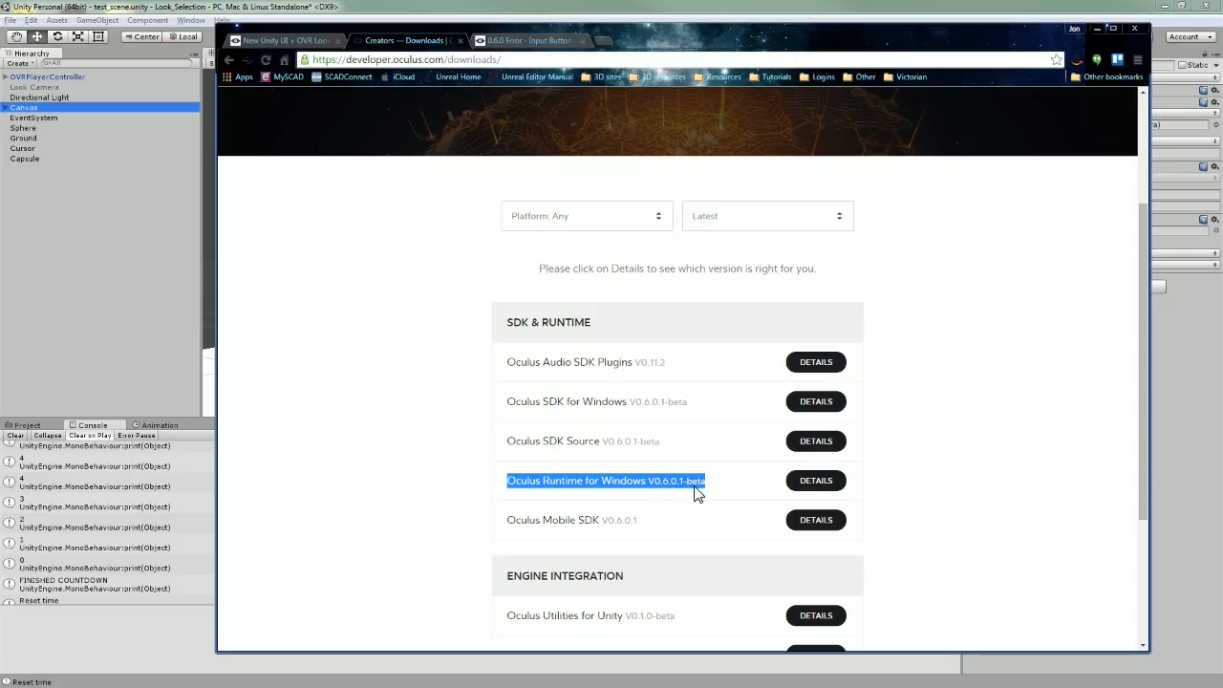
drag(507, 519, 659, 527)
drag(510, 481, 698, 494)
drag(508, 523, 656, 532)
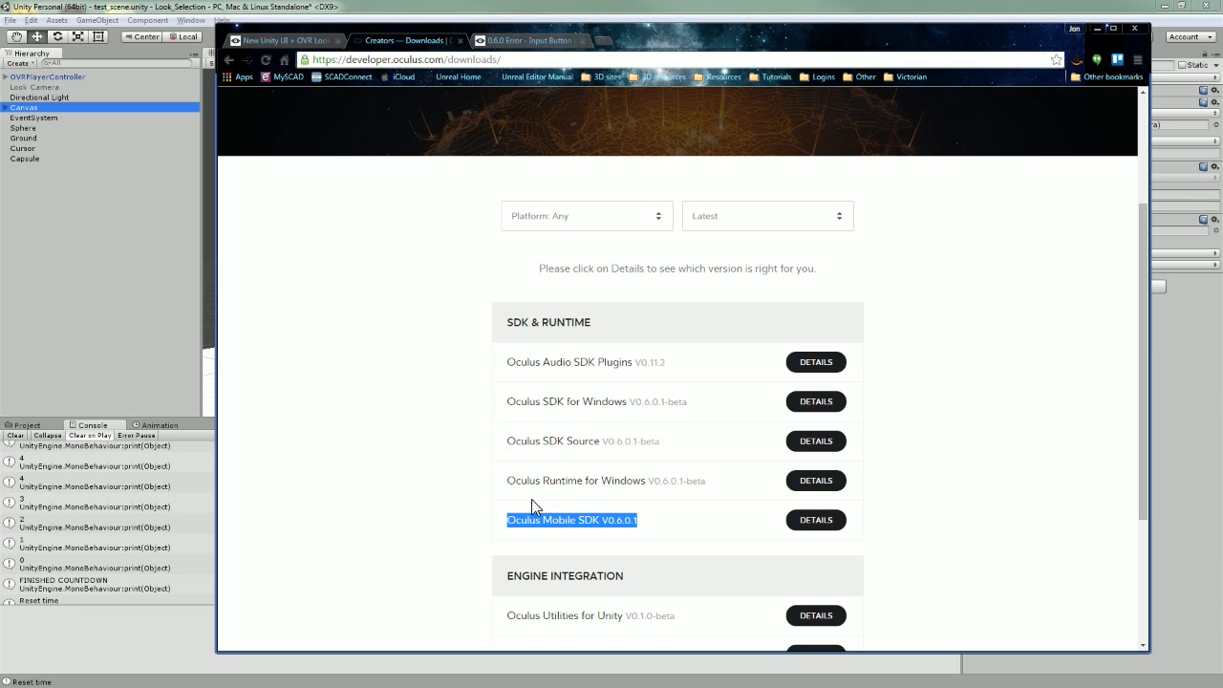
drag(507, 480, 726, 486)
drag(509, 519, 663, 532)
click(596, 5)
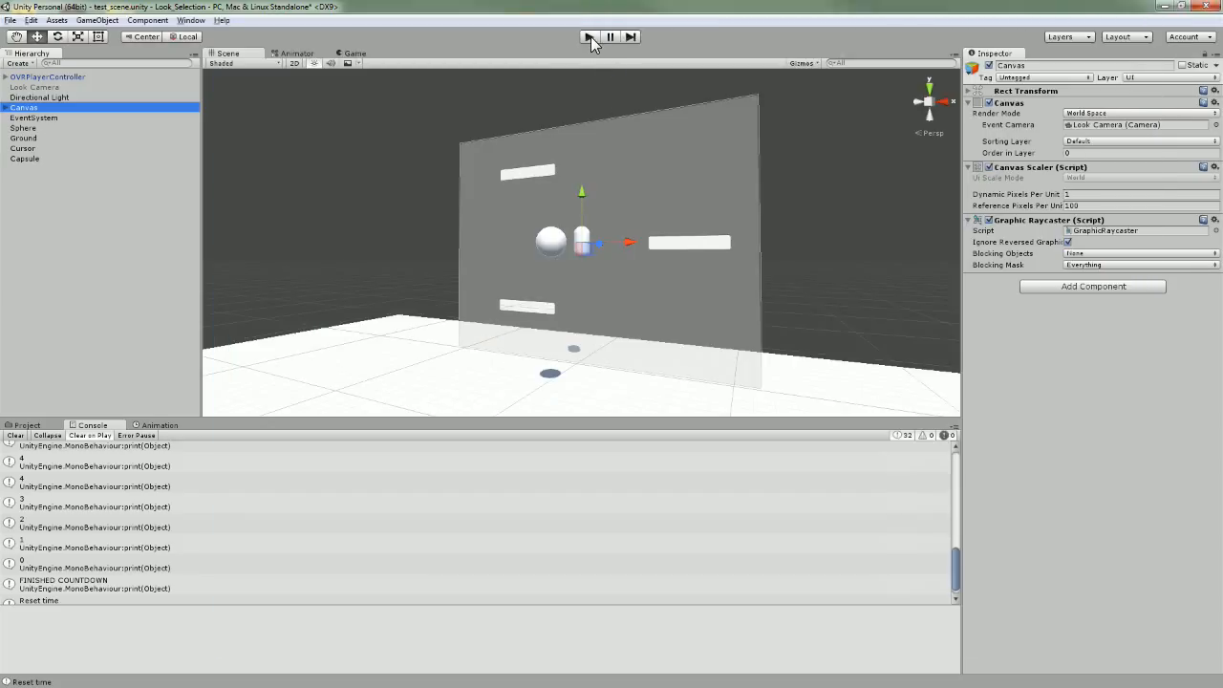
Play the VR scene, dismiss the health warning, test the look buttons, then stop play mode.
click(589, 36)
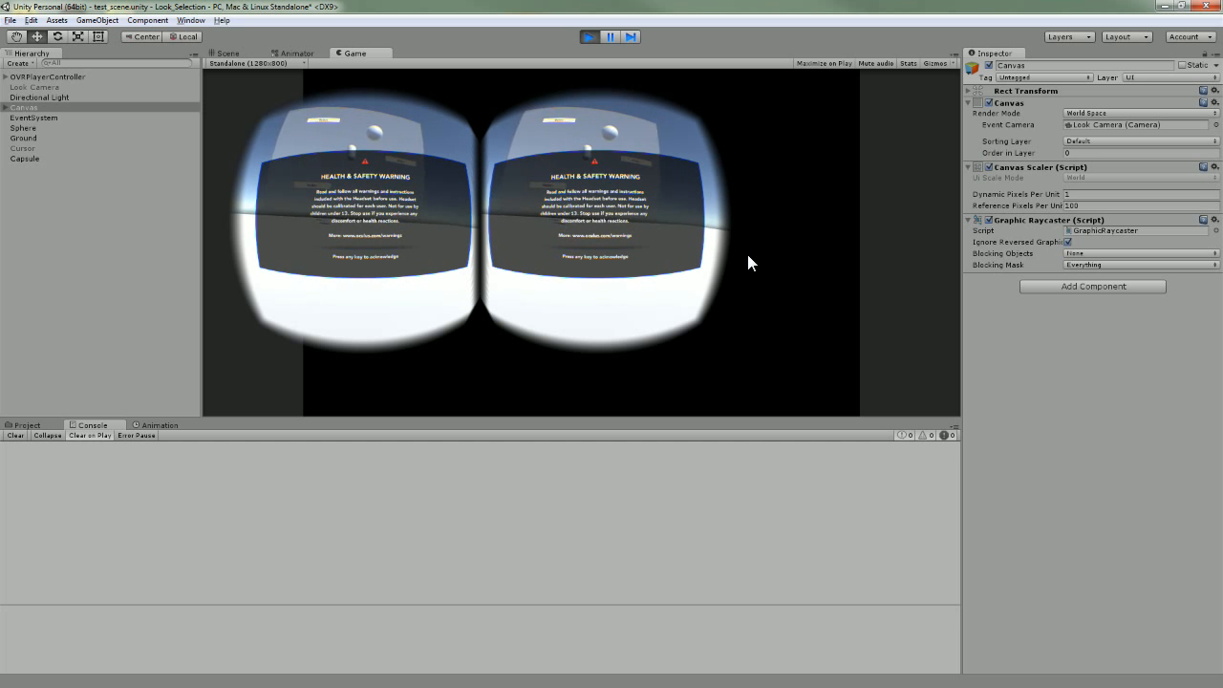
key(space)
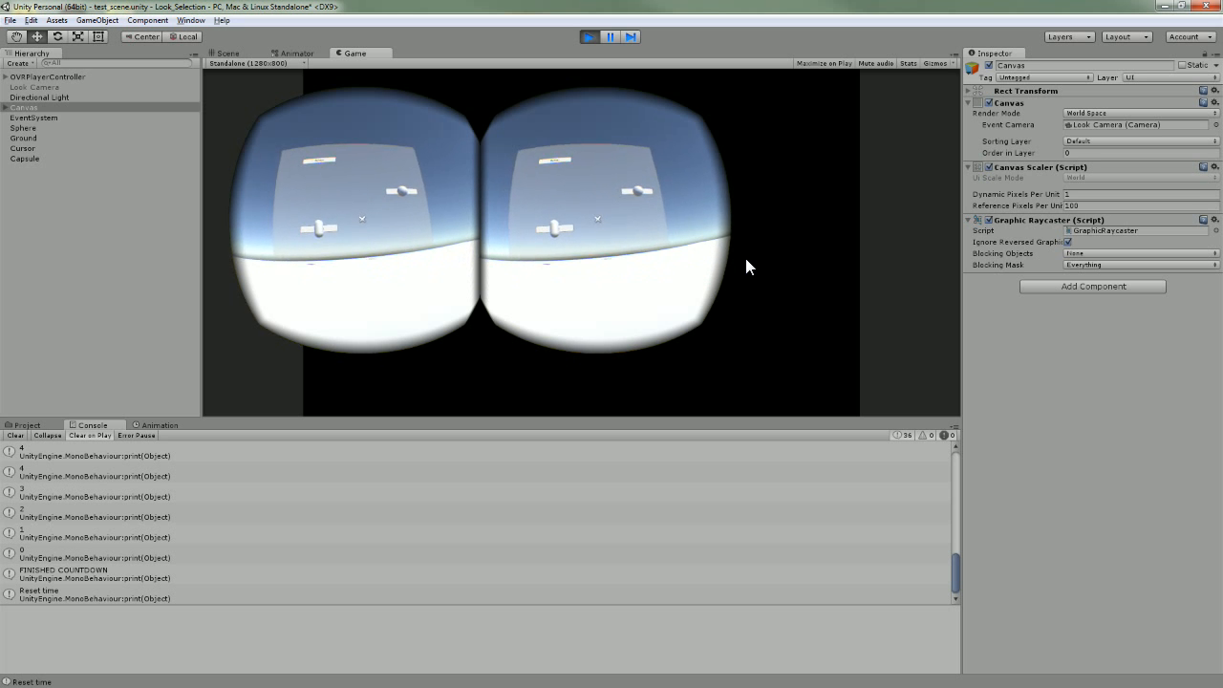
click(591, 37)
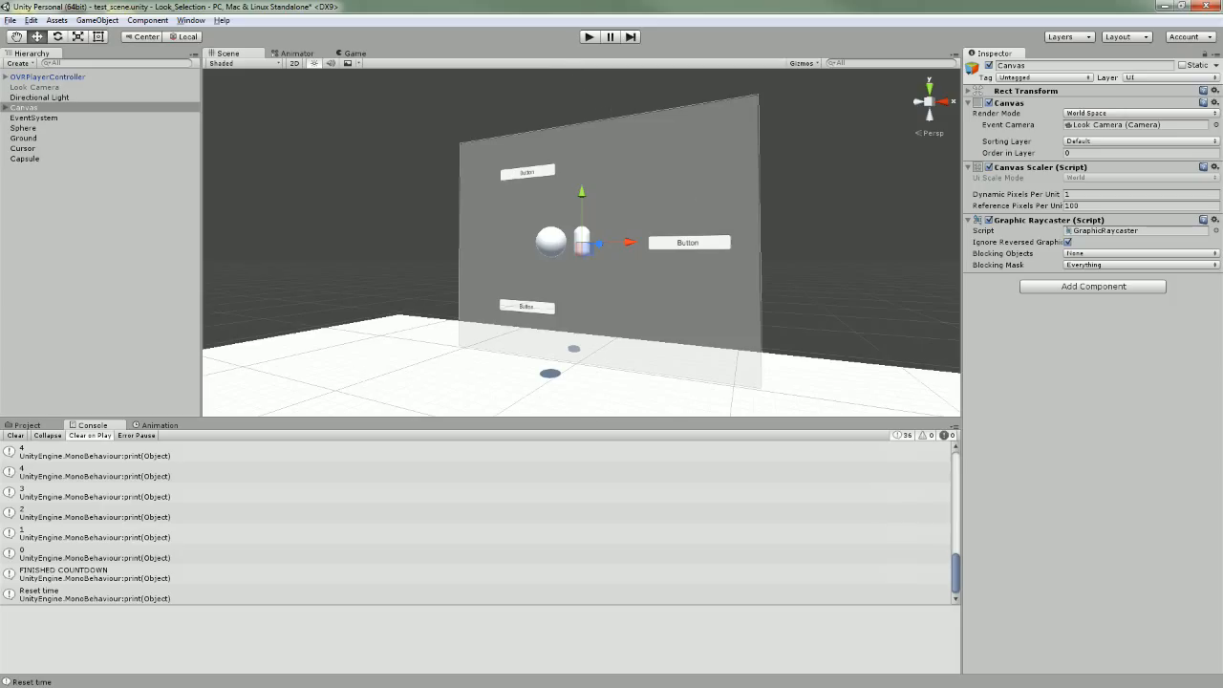
key(alt+Tab)
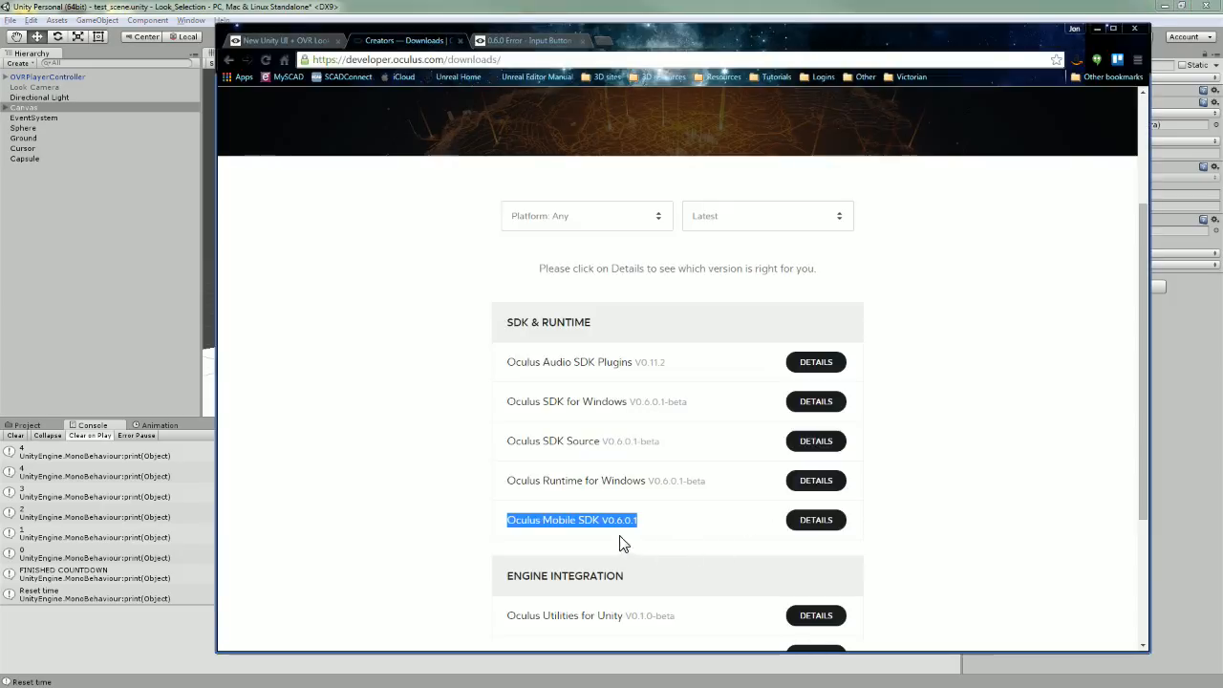
drag(661, 523, 491, 525)
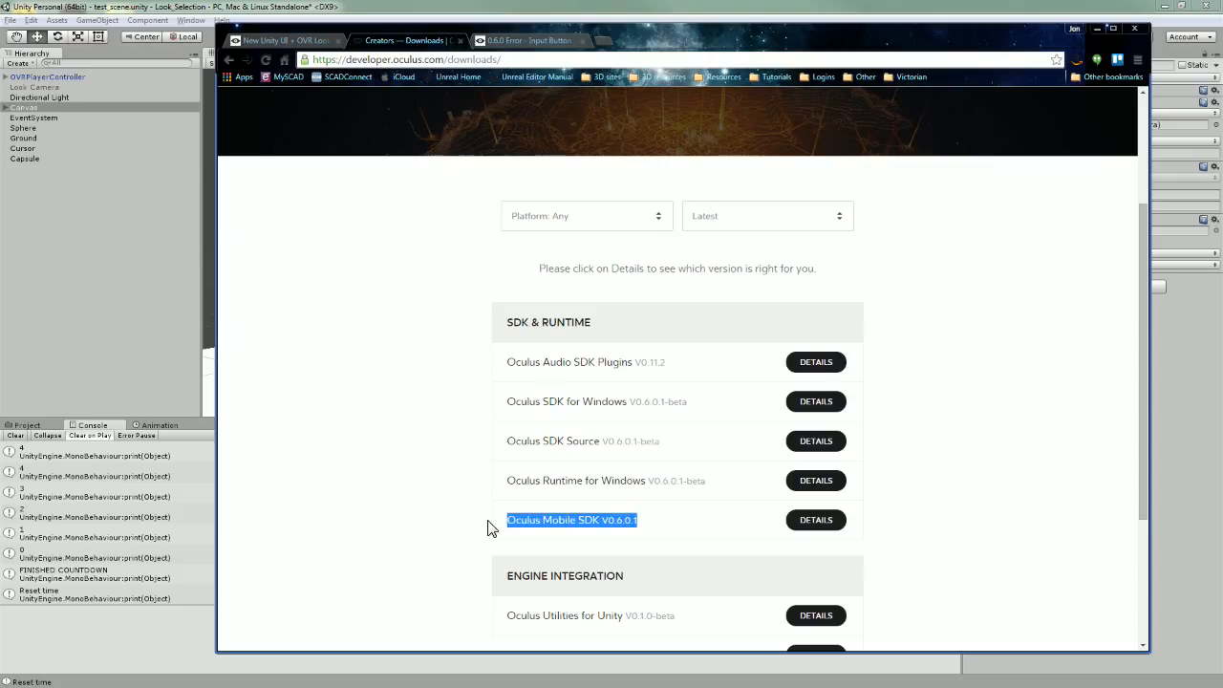
click(1098, 31)
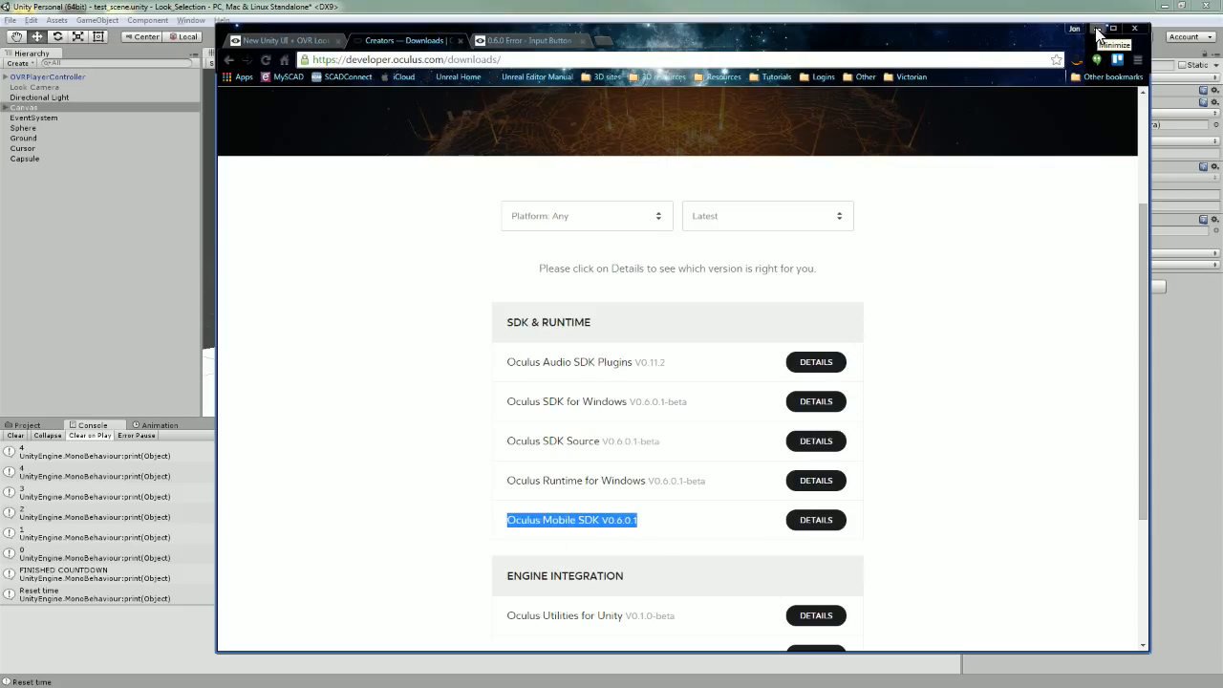
click(1097, 31)
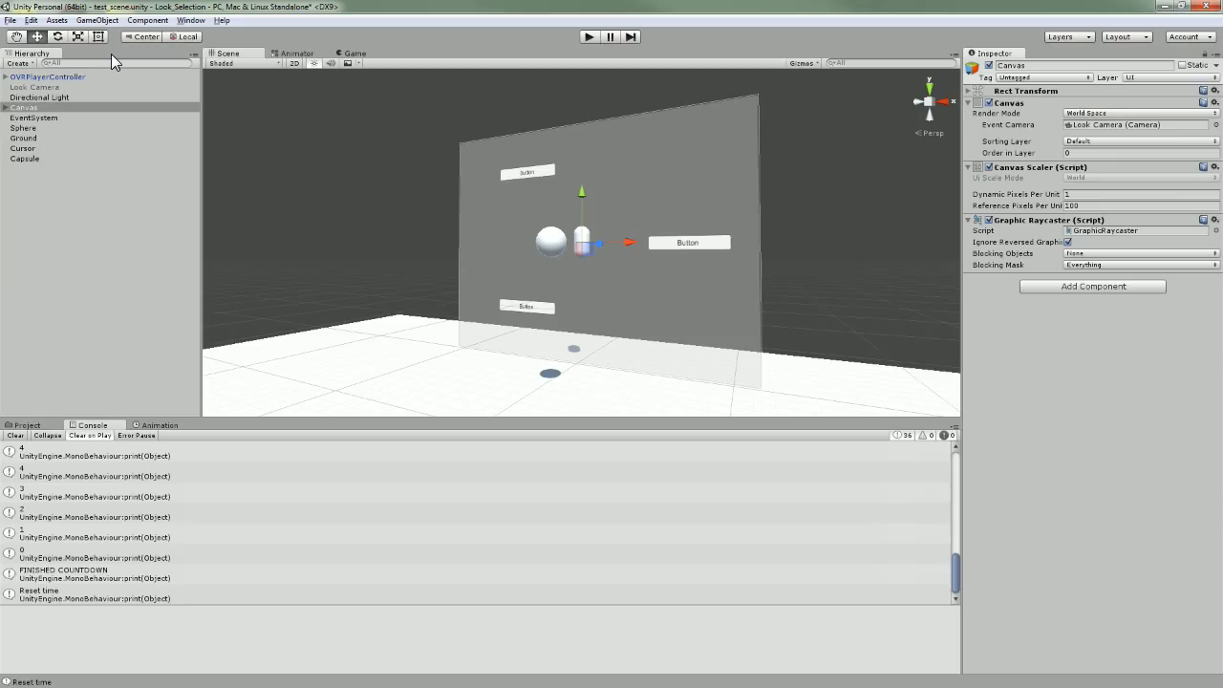
Browse the Assets menu's import options, dismiss it, and select the Directional Light.
click(57, 20)
mouse_move(31, 20)
mouse_move(92, 326)
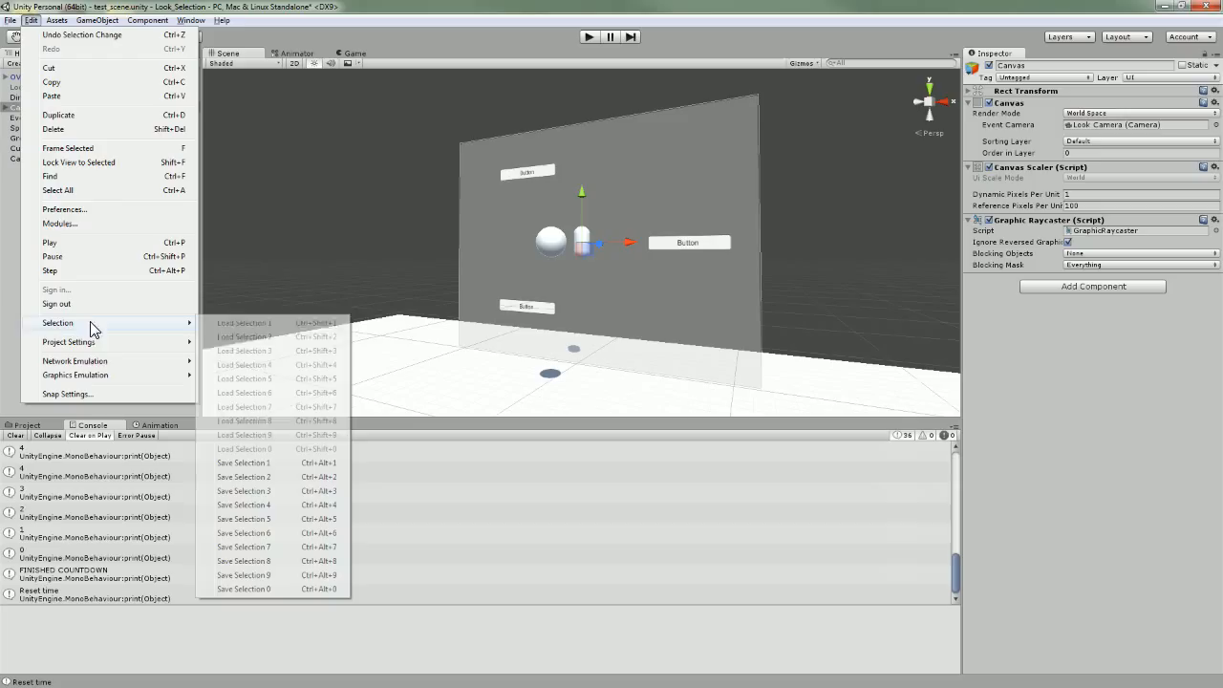
click(10, 349)
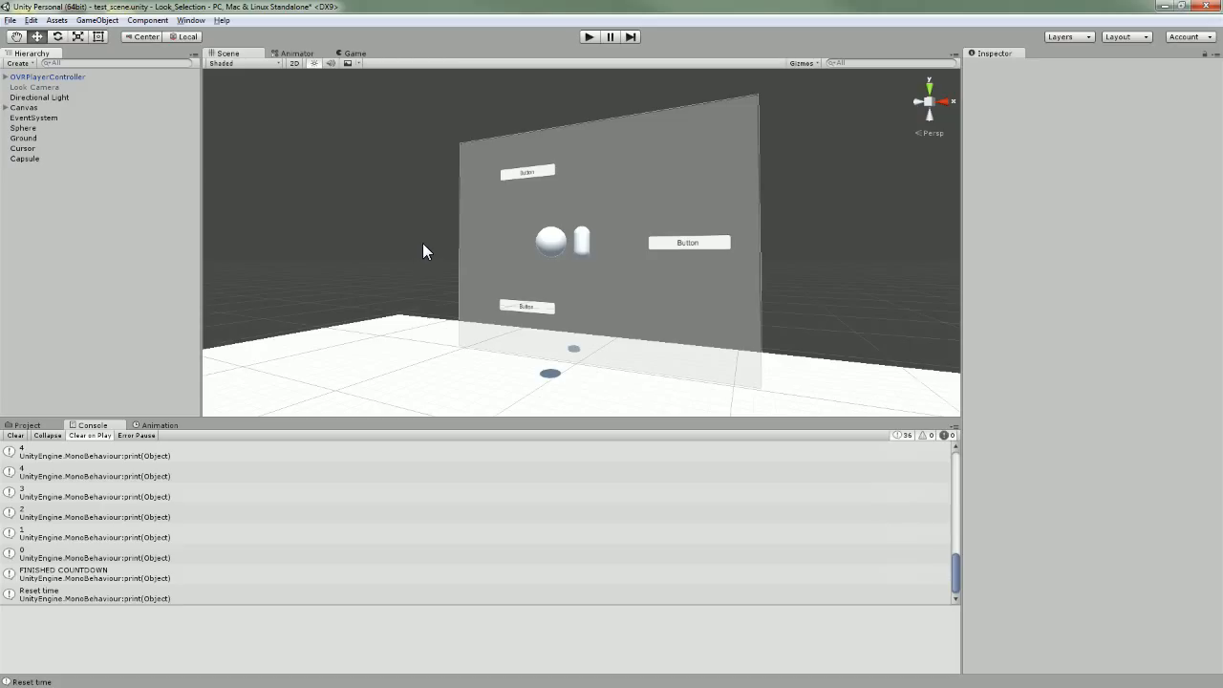
click(40, 97)
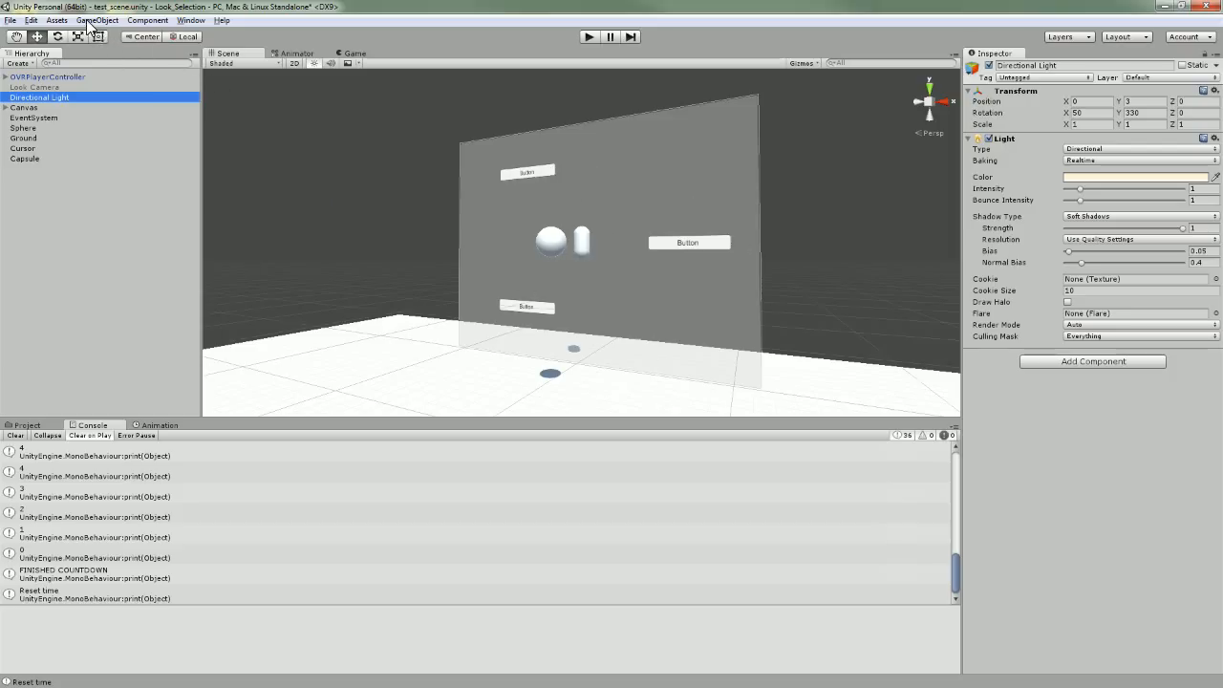
Start importing a custom package from the Assets menu.
click(57, 20)
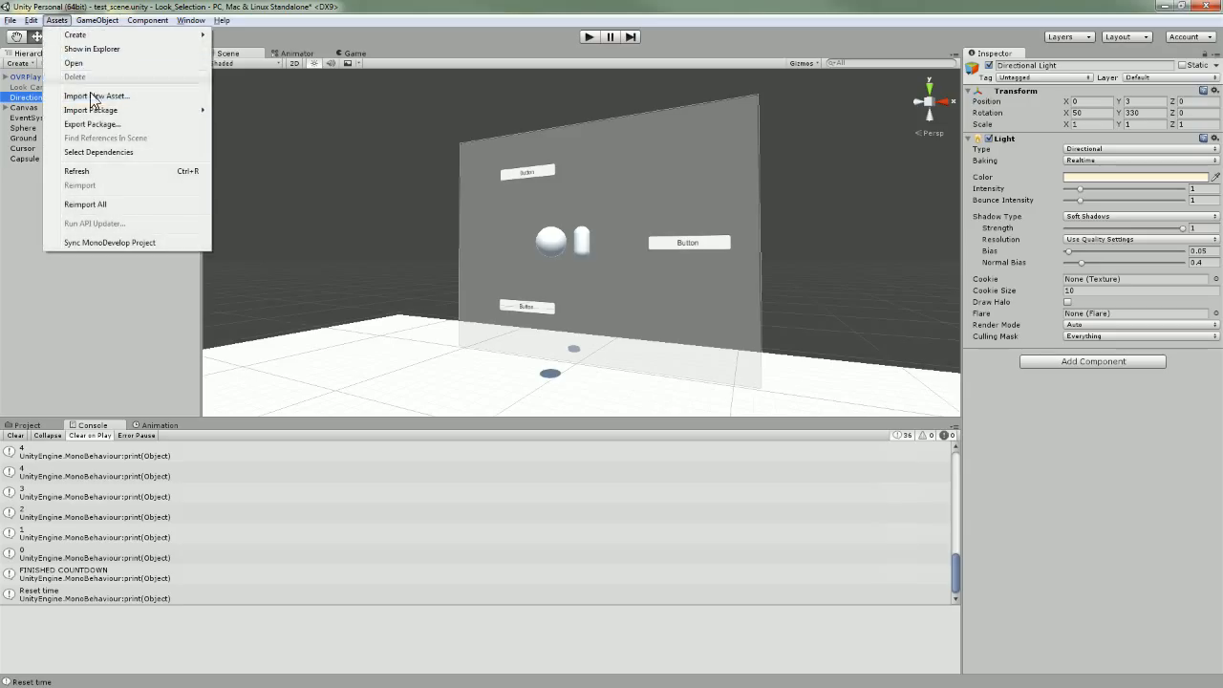
mouse_move(103, 113)
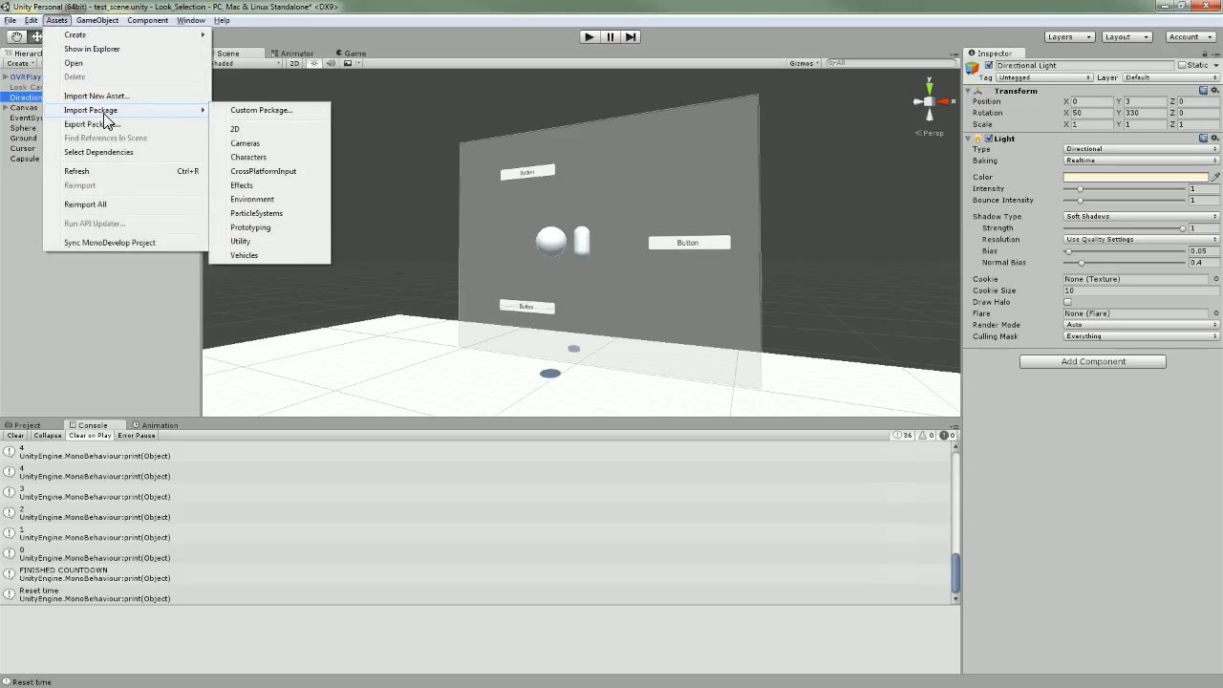
click(275, 113)
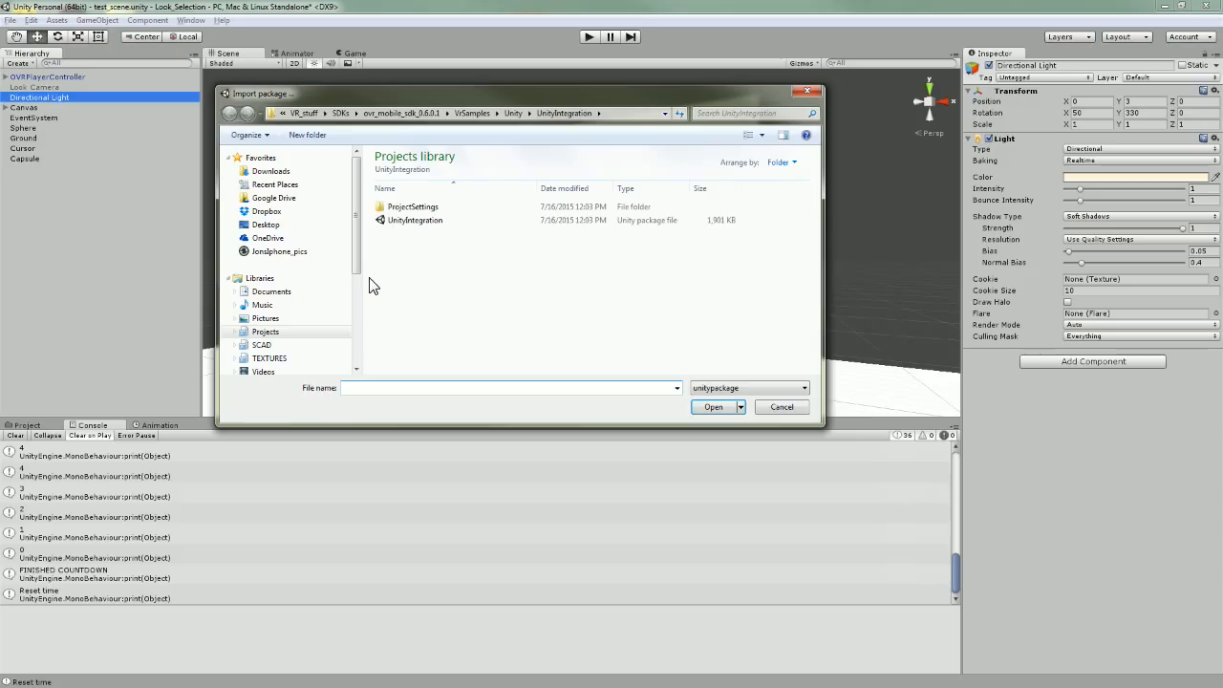
Browse to ovr_mobile_sdk_0.6.0.1 > VrSamples > Unity > UnityIntegration, pick the package, then cancel.
click(397, 115)
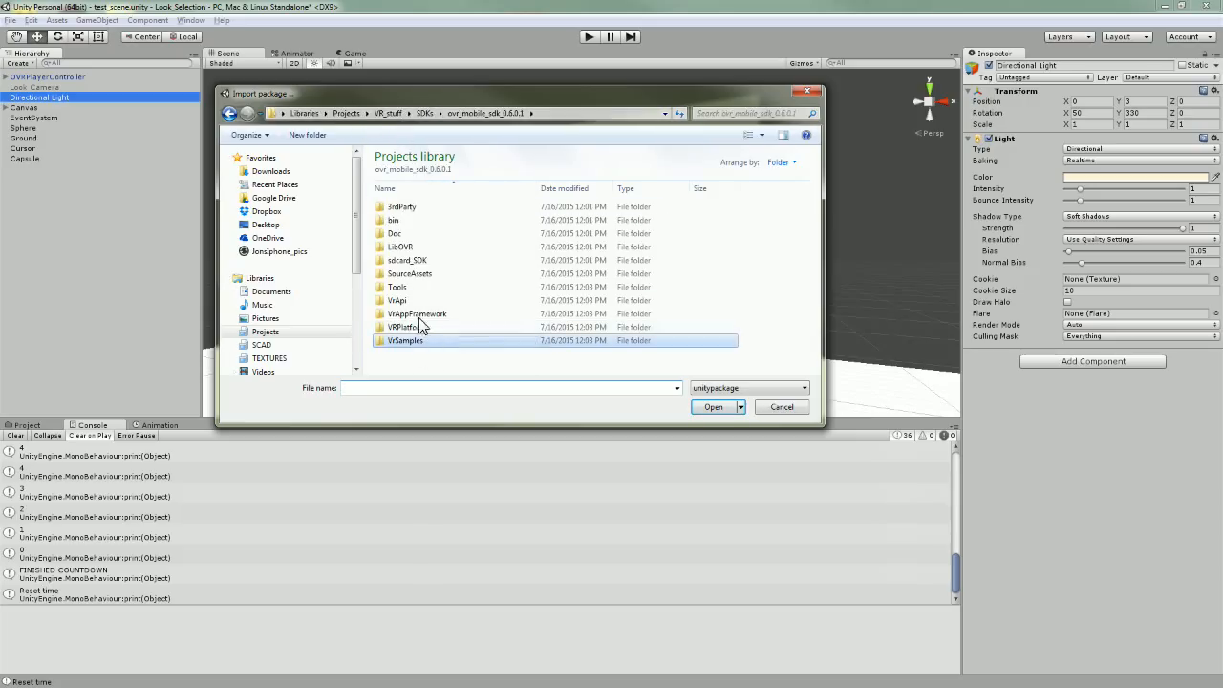
click(424, 113)
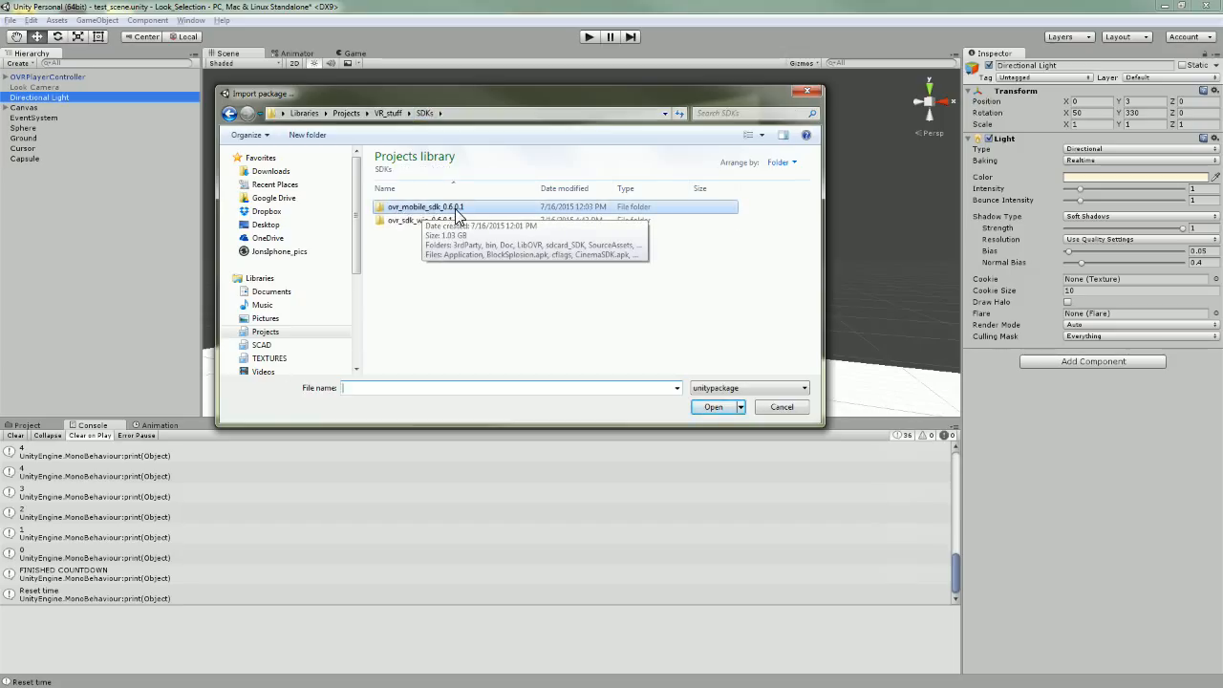
double_click(453, 212)
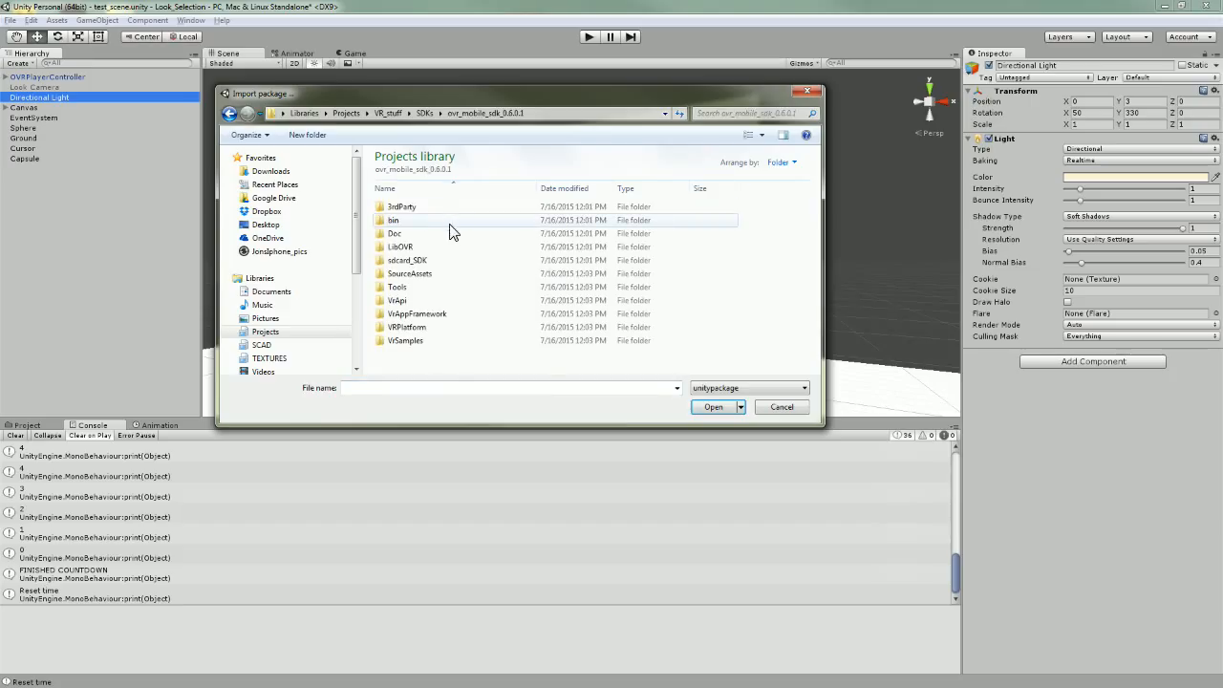
click(416, 346)
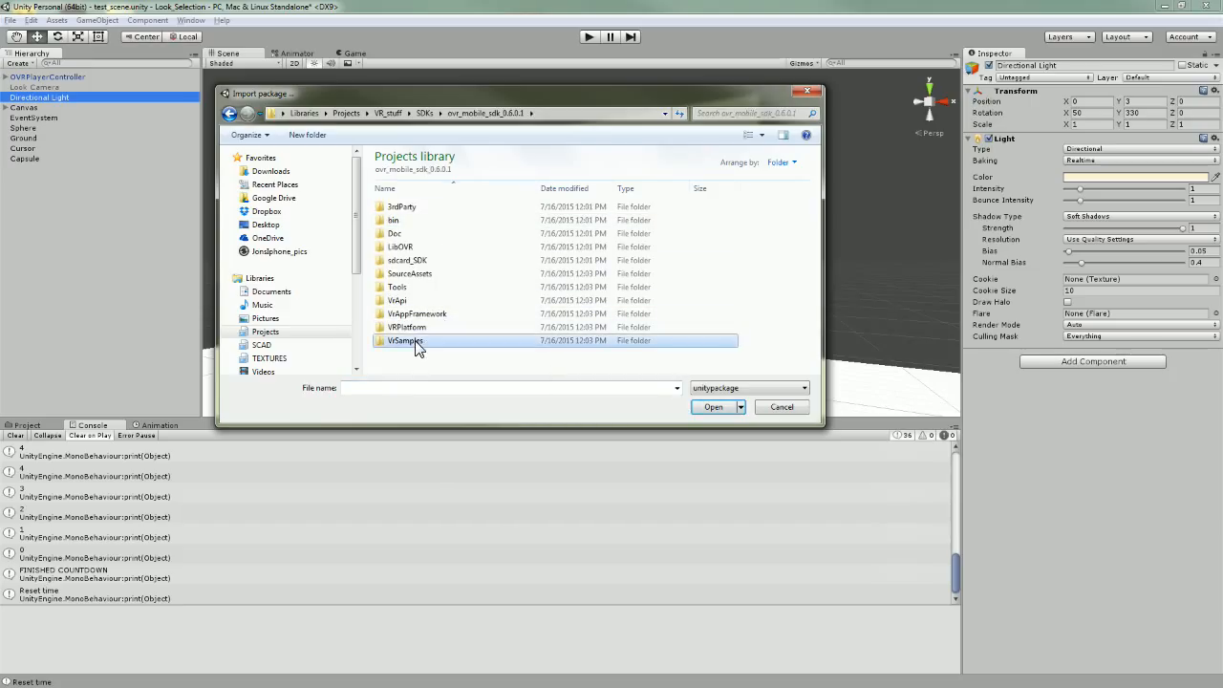
double_click(416, 346)
double_click(404, 225)
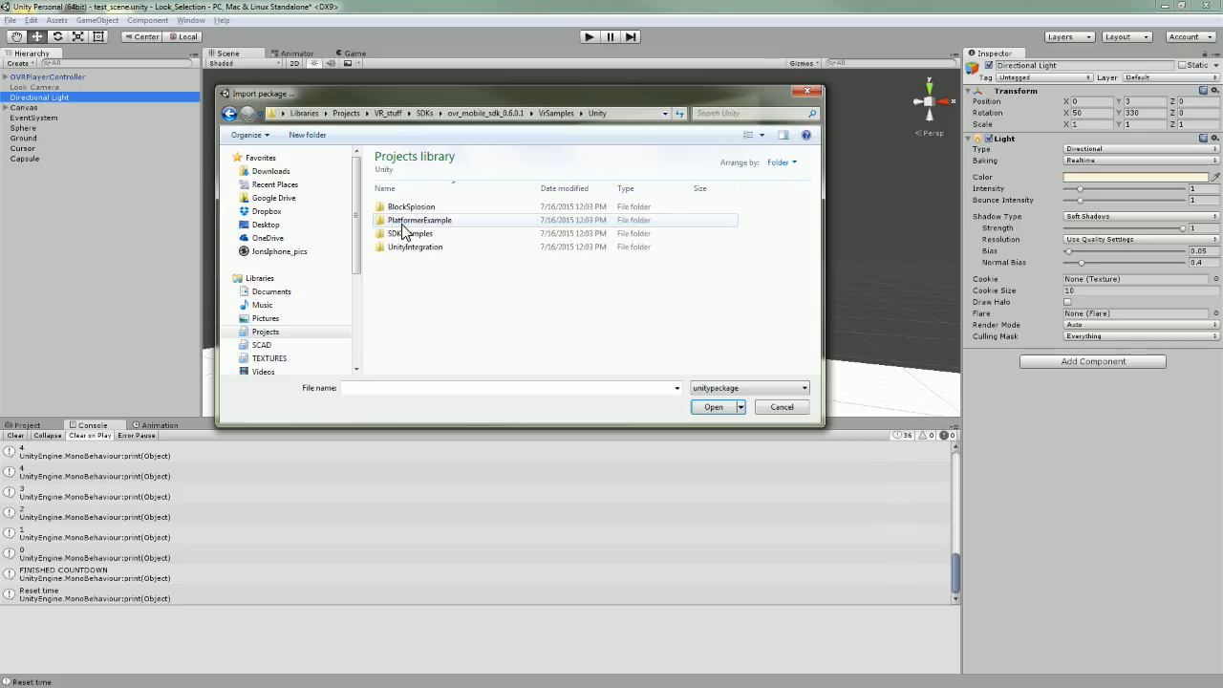
click(410, 249)
double_click(409, 249)
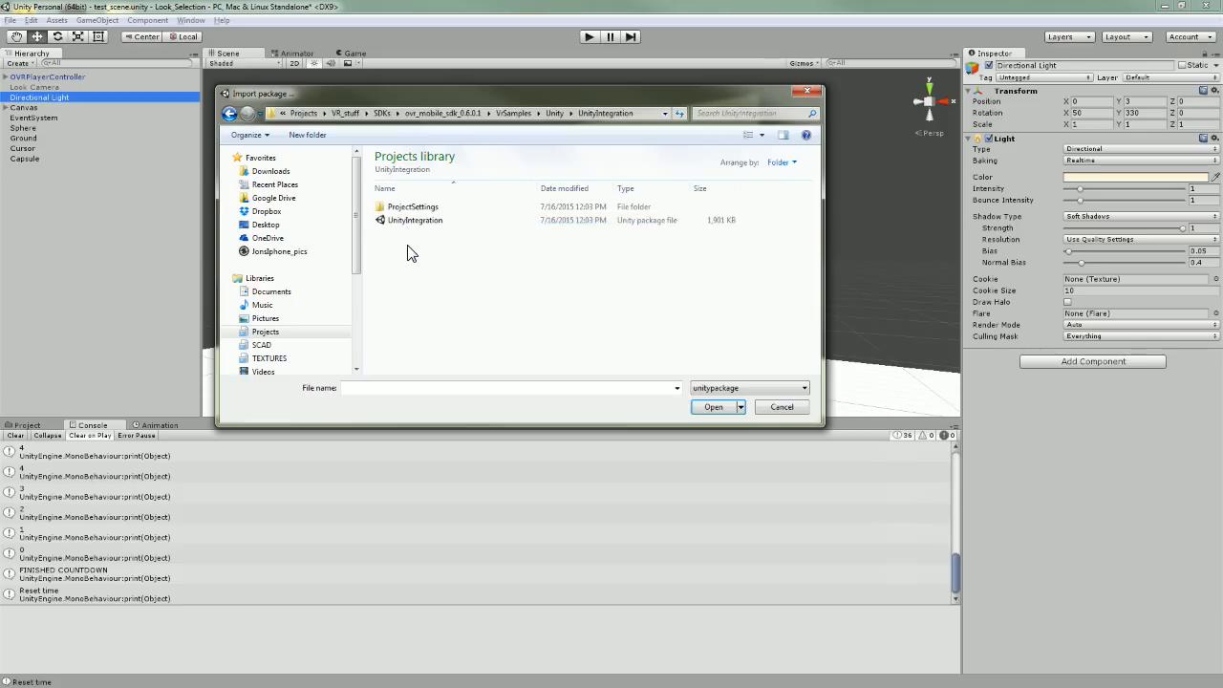
click(414, 221)
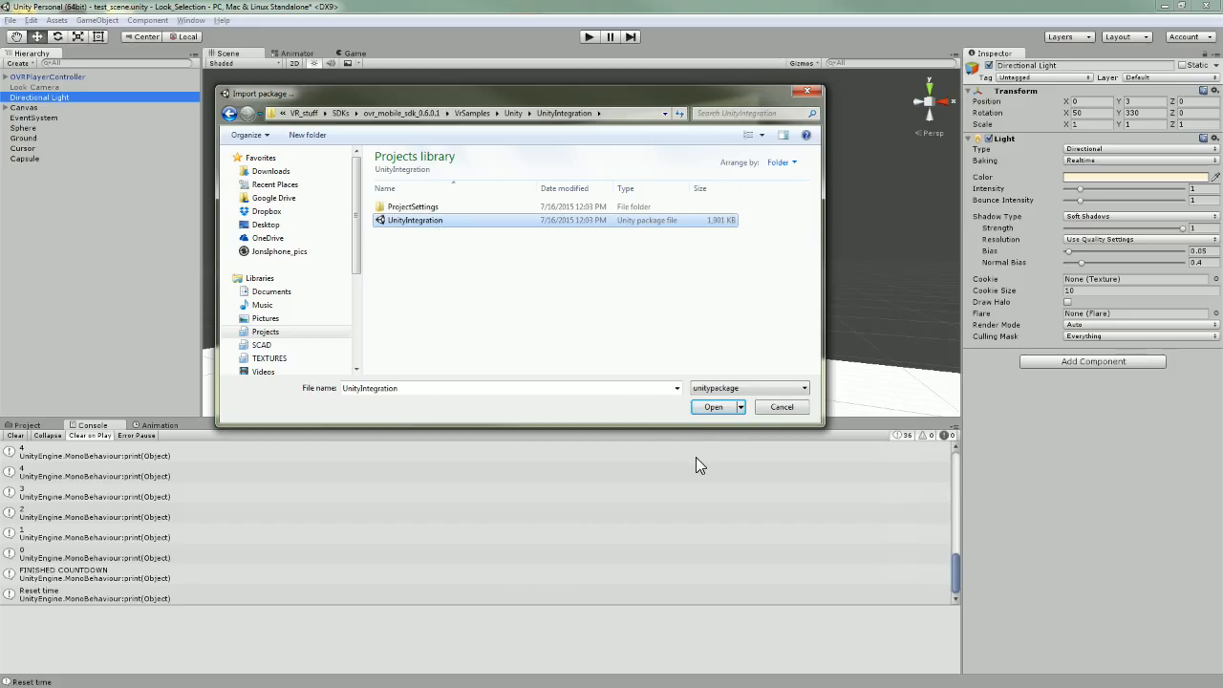
click(783, 407)
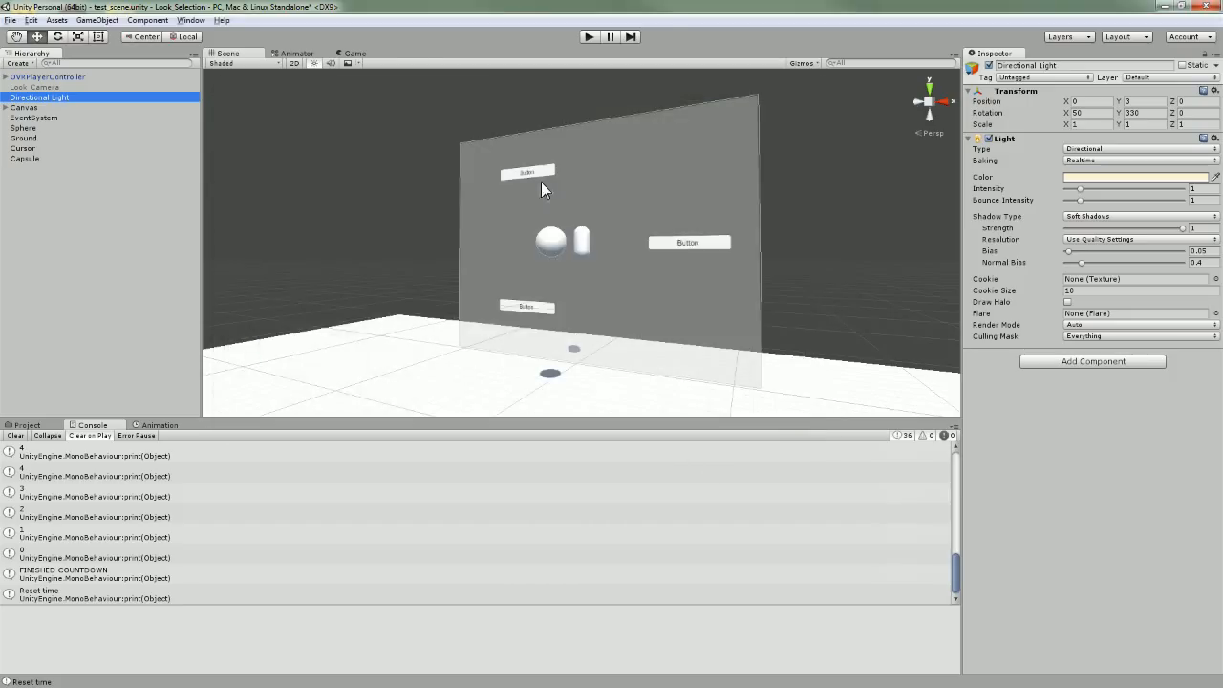
Switch from Console to the Project tab and browse the OVR and Plugins folders, ending on OVR.
click(29, 425)
click(40, 528)
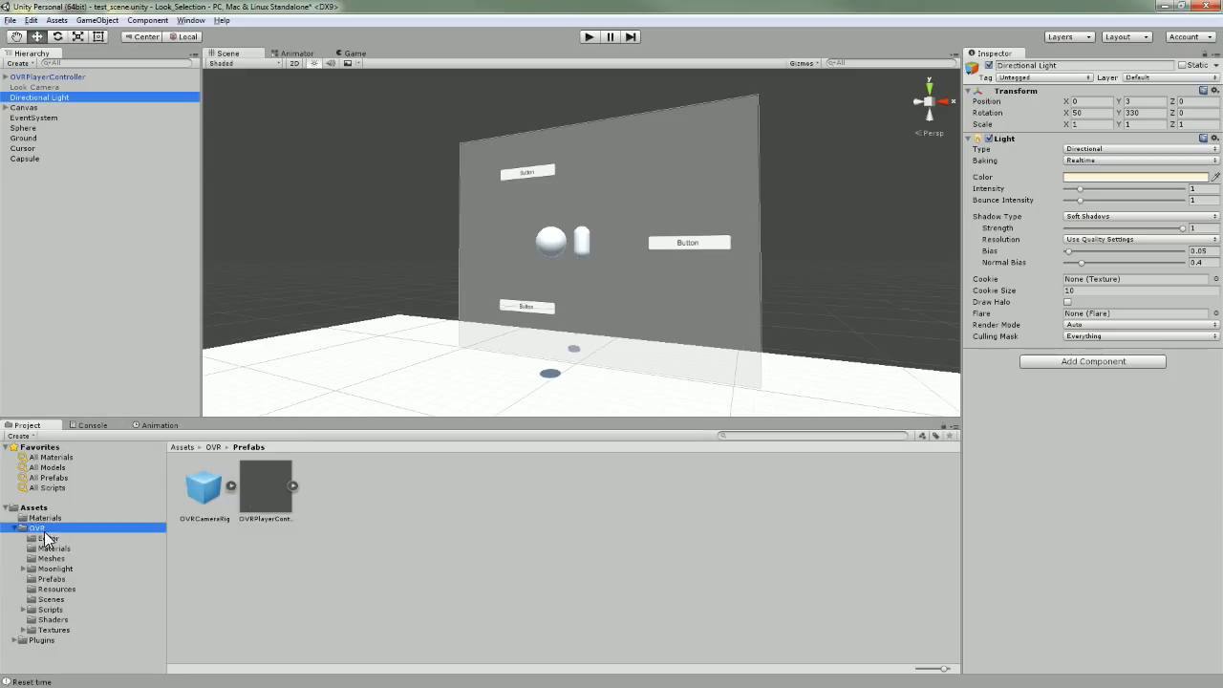
click(16, 529)
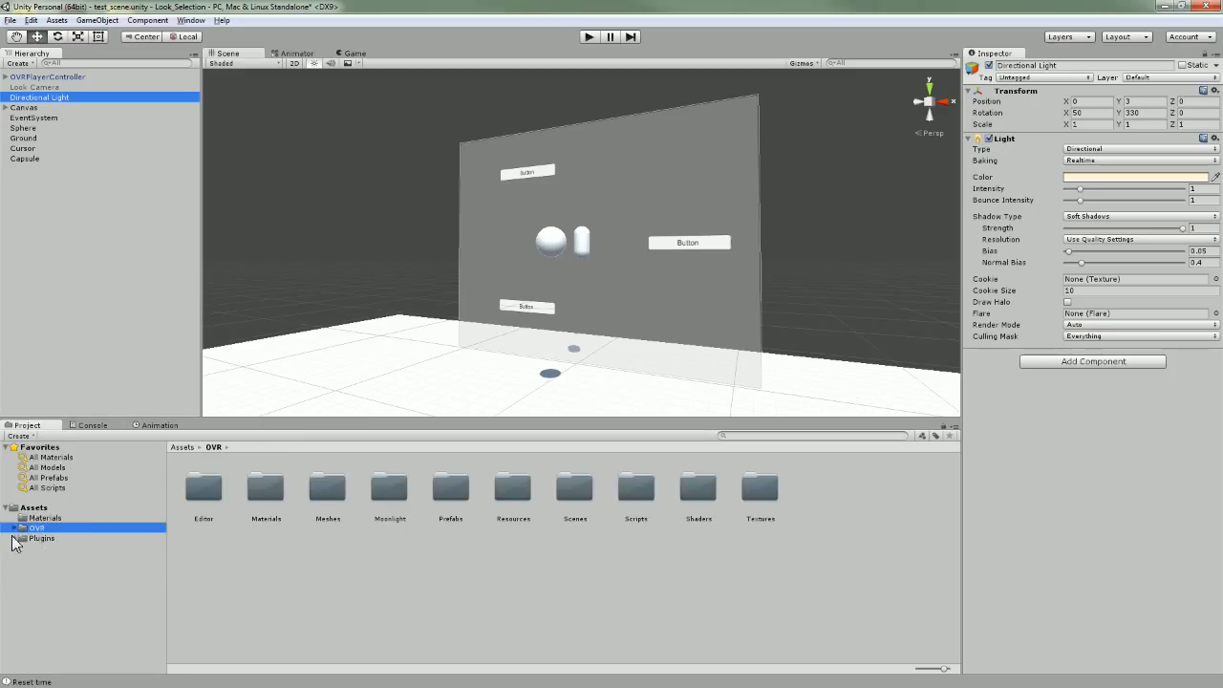
click(17, 539)
click(17, 539)
click(47, 537)
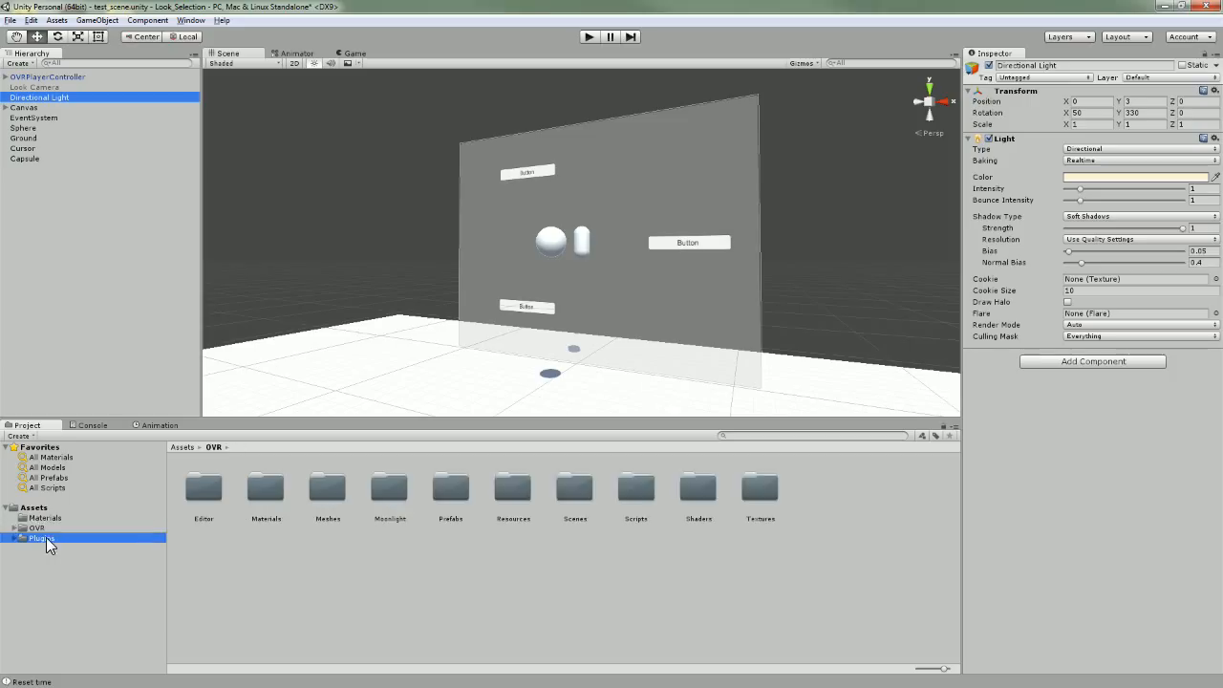
key(Up)
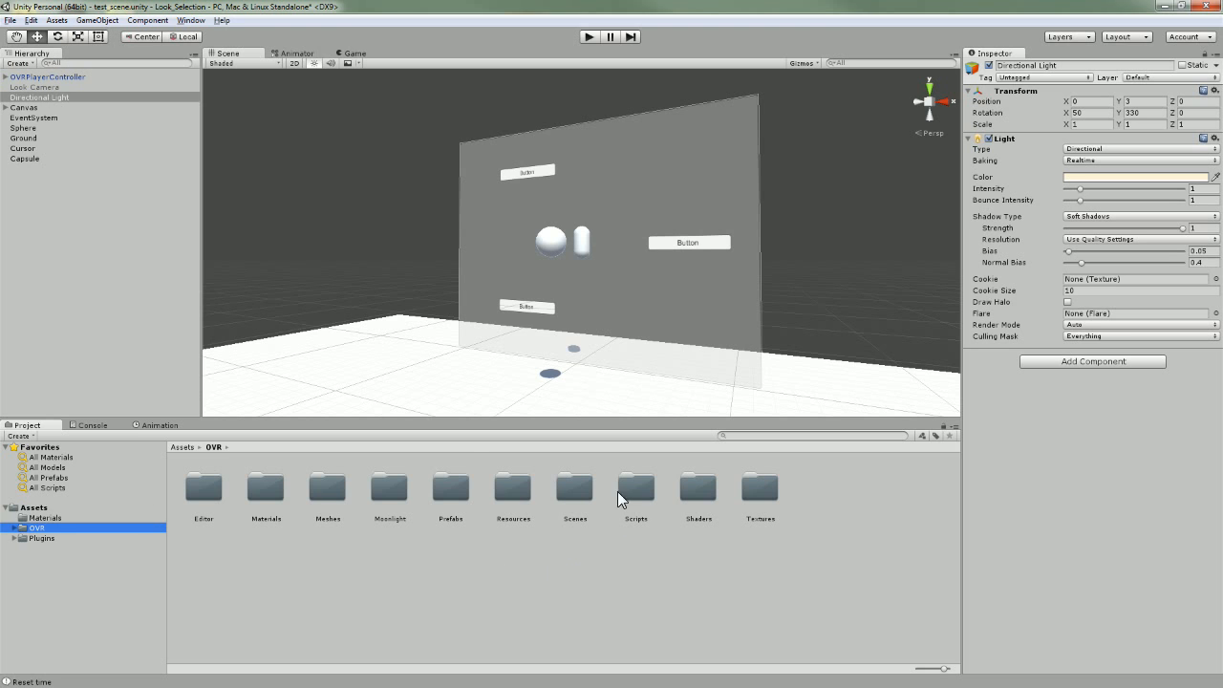
click(38, 22)
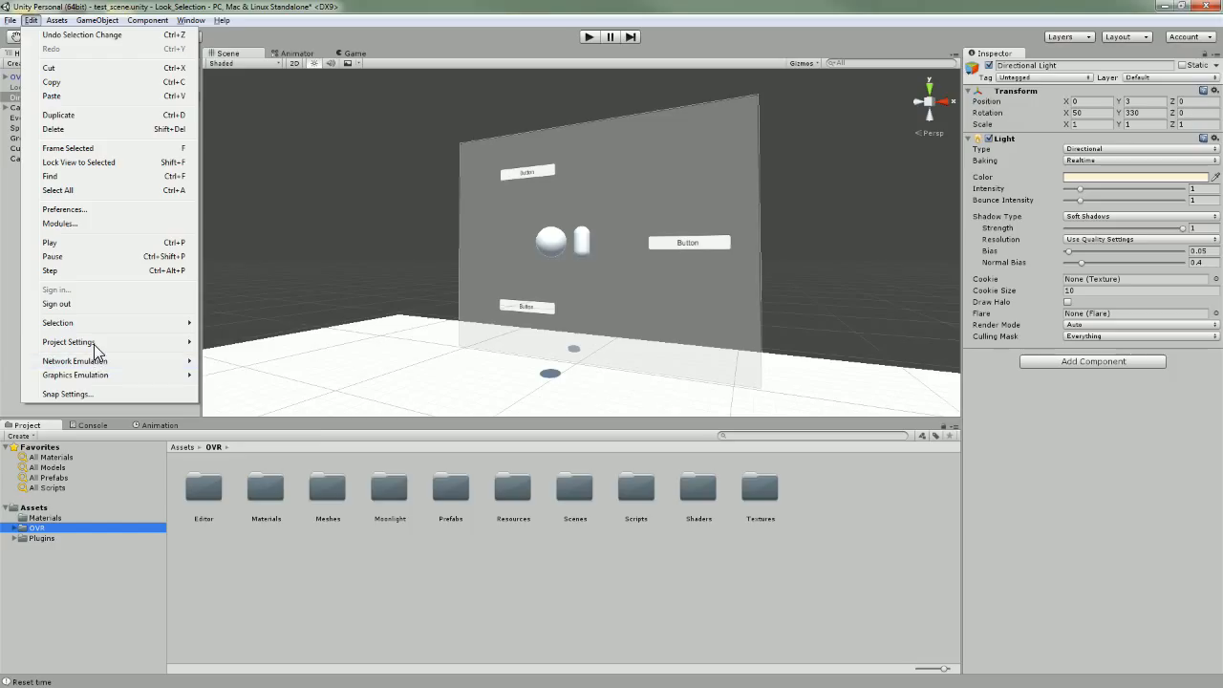
Open Edit > Project Settings > Input, then switch to the '0.6.0 Error - Input Button' forum tab.
mouse_move(95, 344)
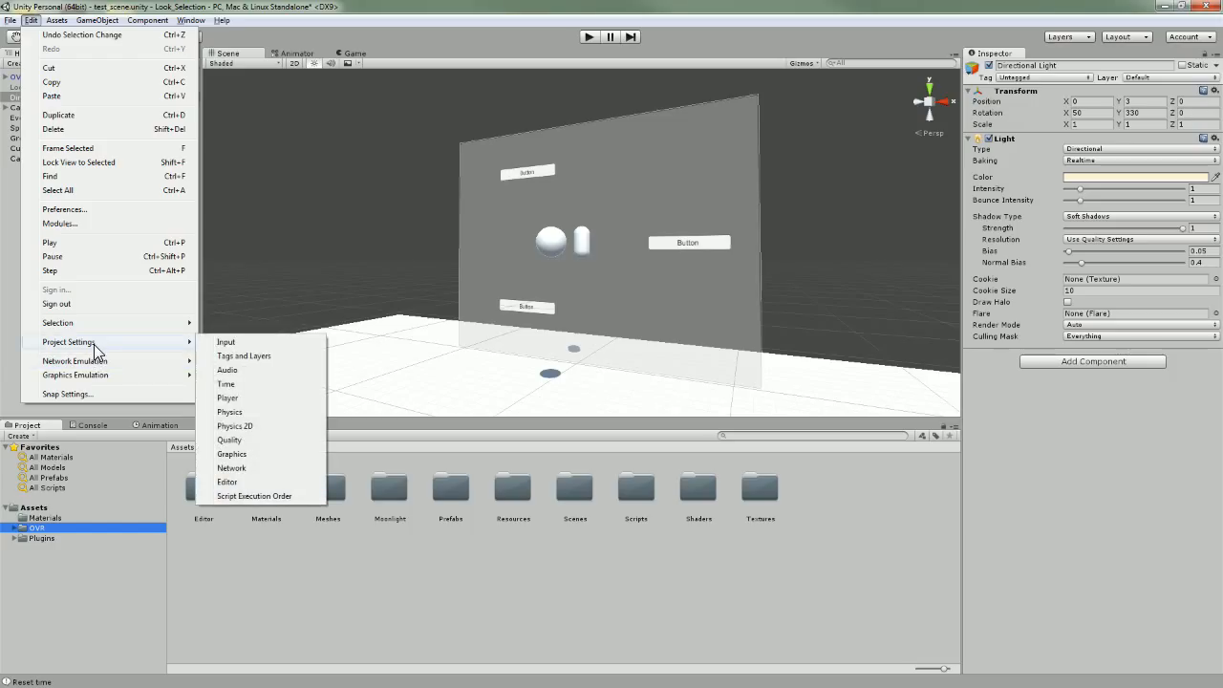
click(241, 343)
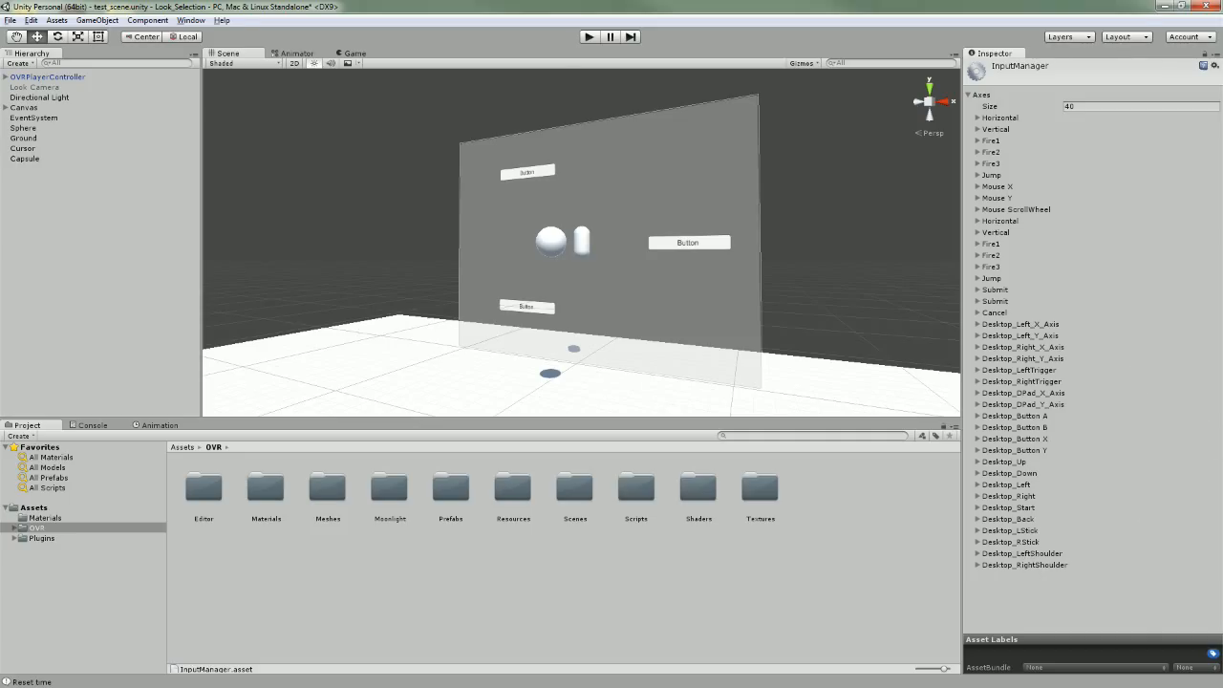
key(alt+Tab)
click(538, 40)
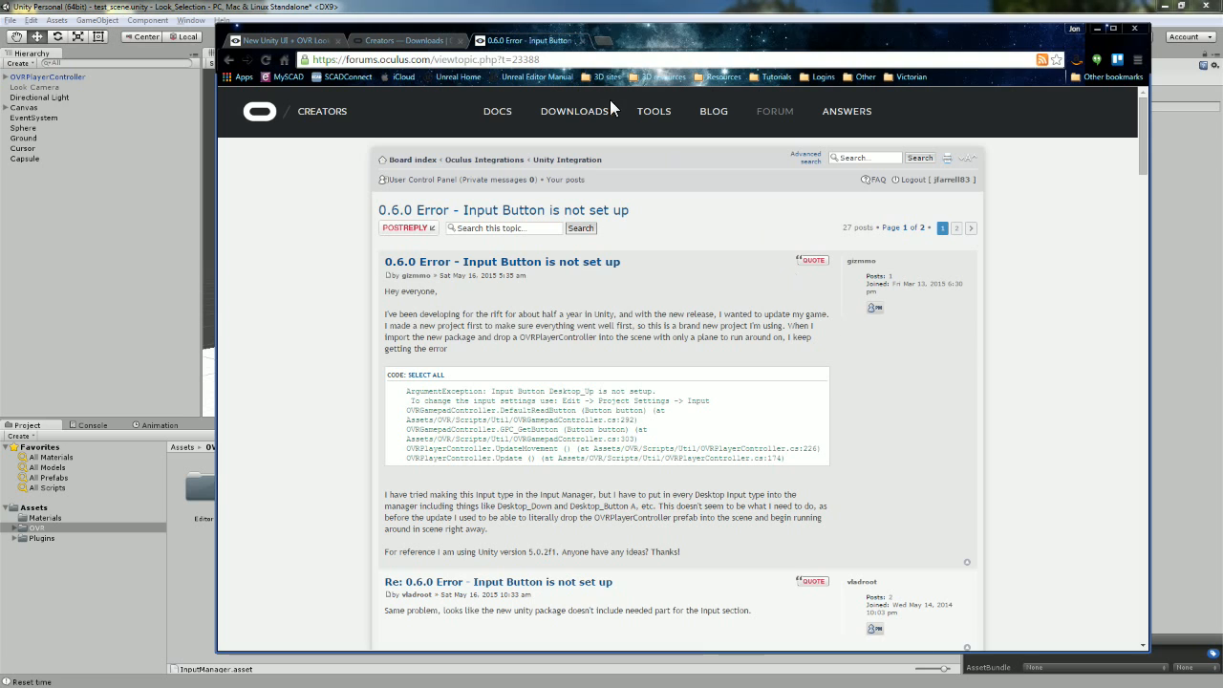
Select the thread URL, scroll to the InputManager.zip workaround reply, then minimize Chrome.
drag(558, 59, 303, 60)
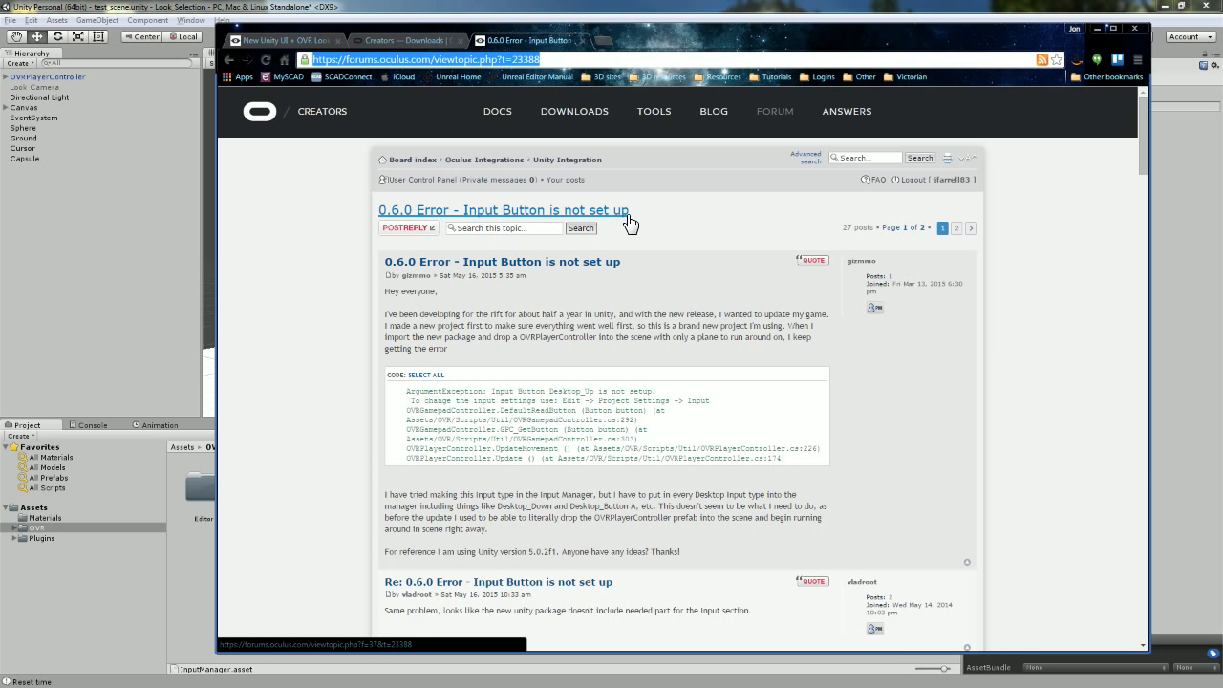
scroll(977, 409, down, 15)
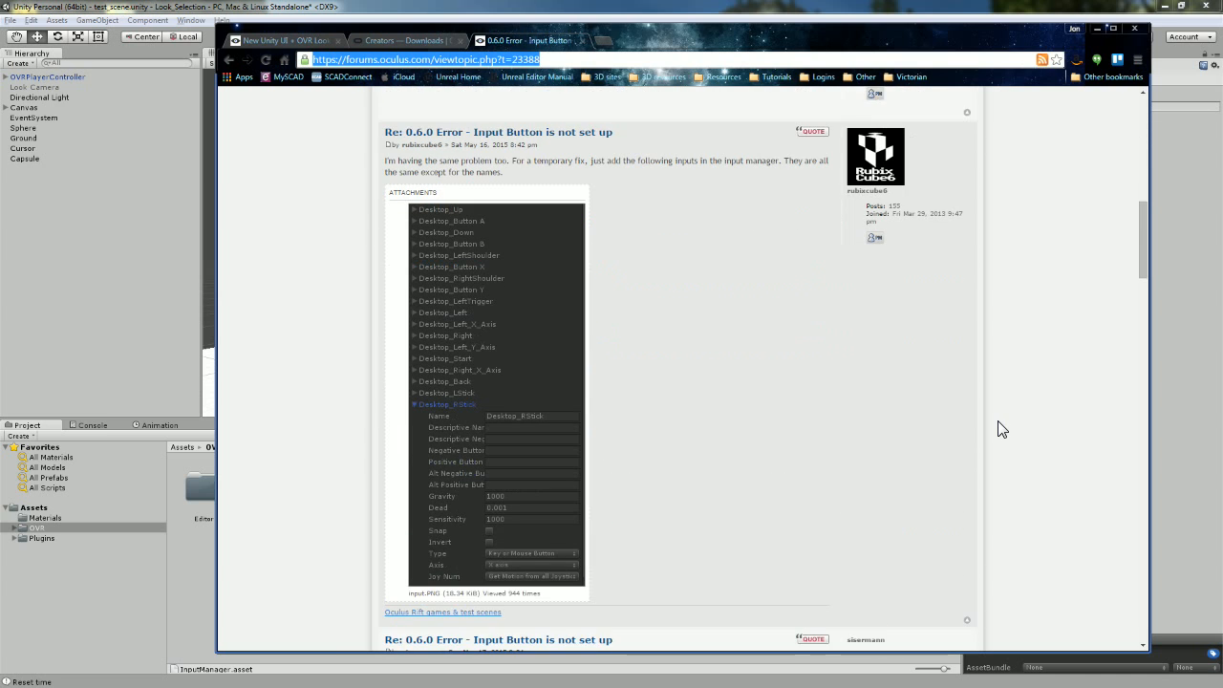
scroll(1001, 430, down, 5)
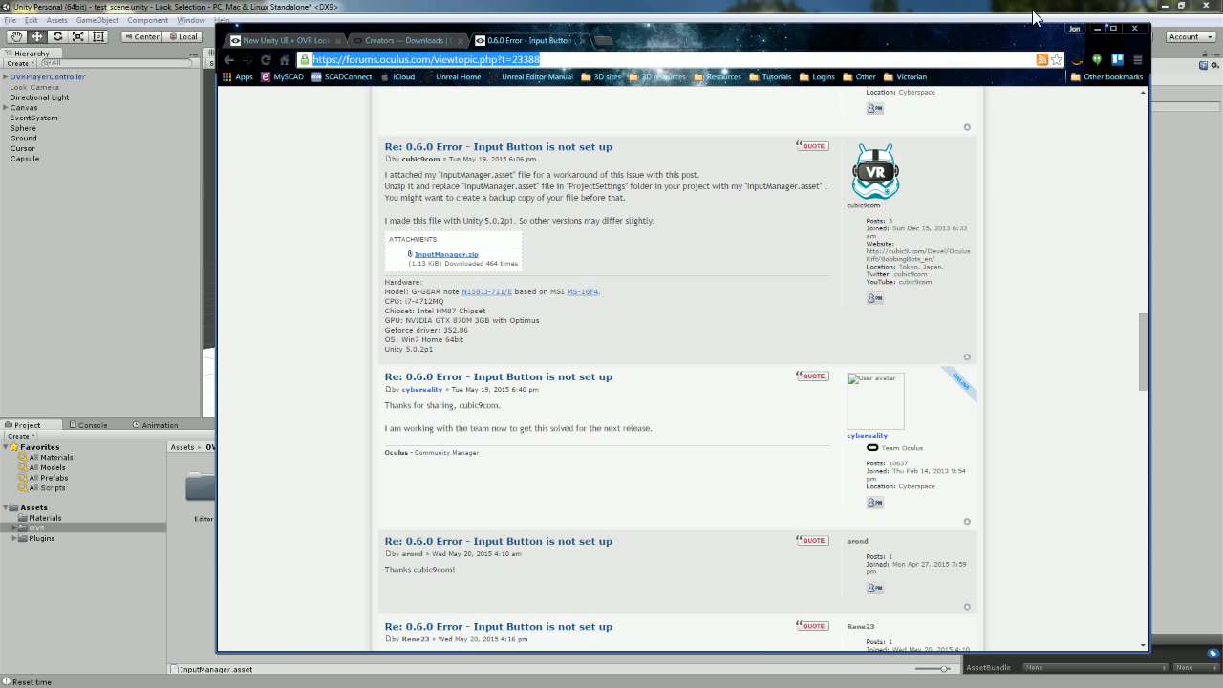
click(1091, 27)
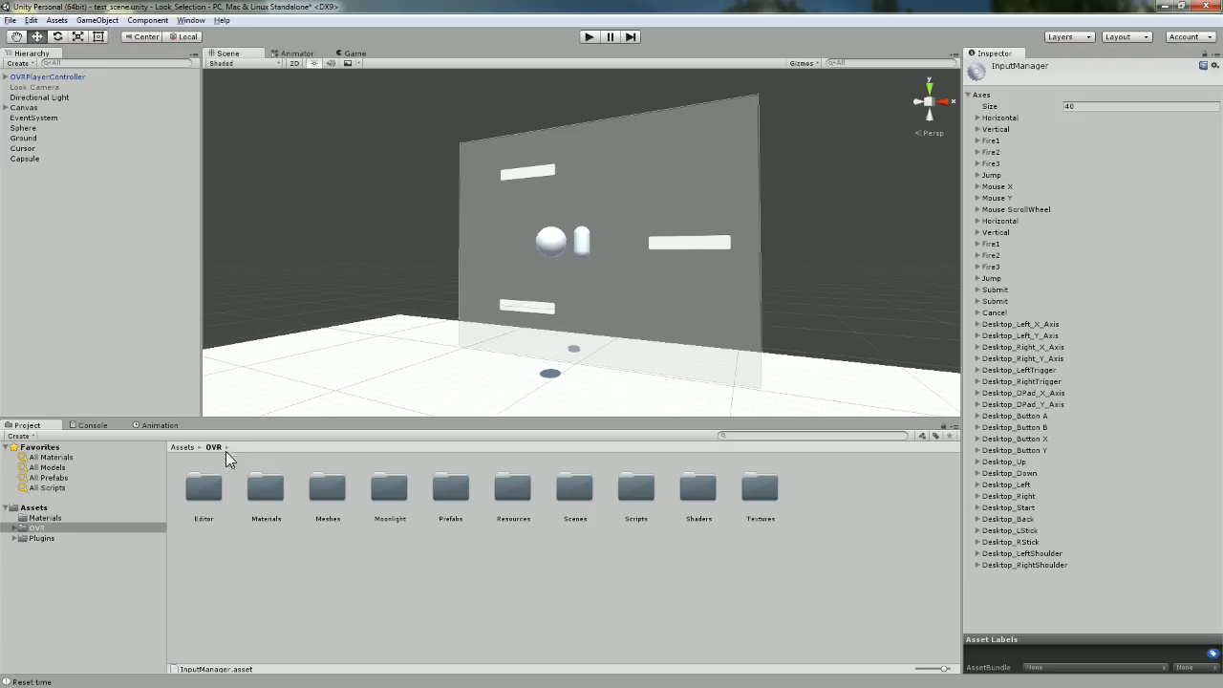
Open OVR > Prefabs, compare OVRPlayerController and OVRCameraRig in the Inspector, then expand the scene's OVRPlayerController.
click(15, 529)
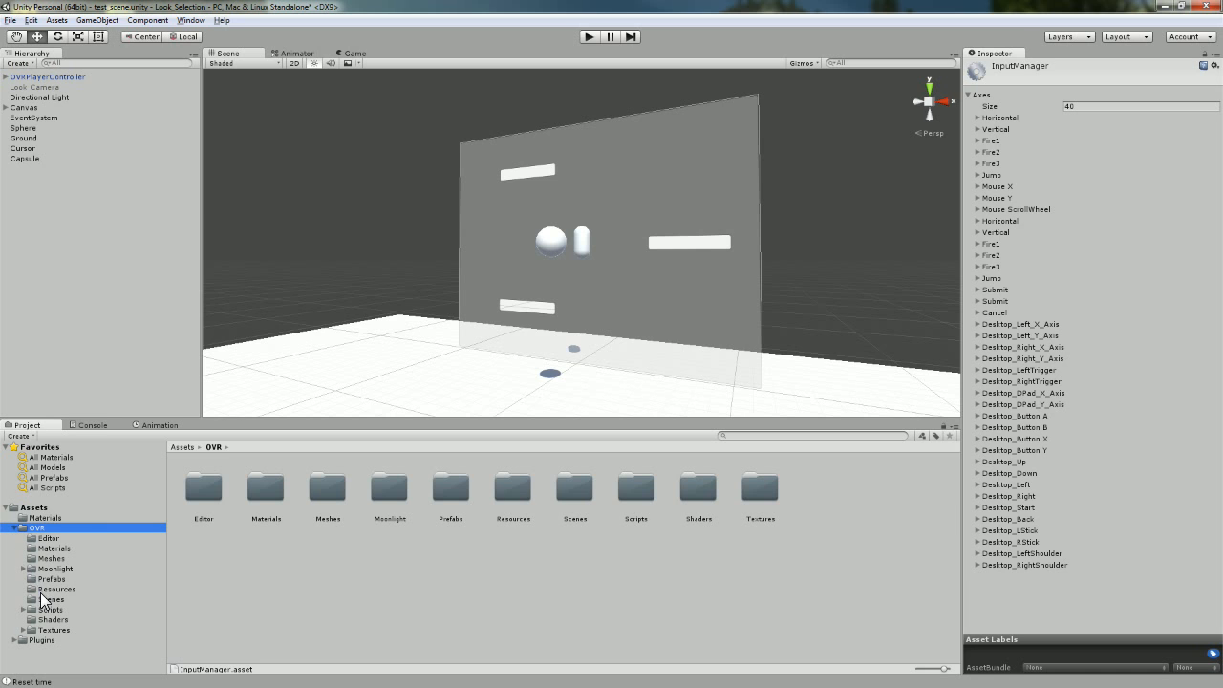
click(49, 579)
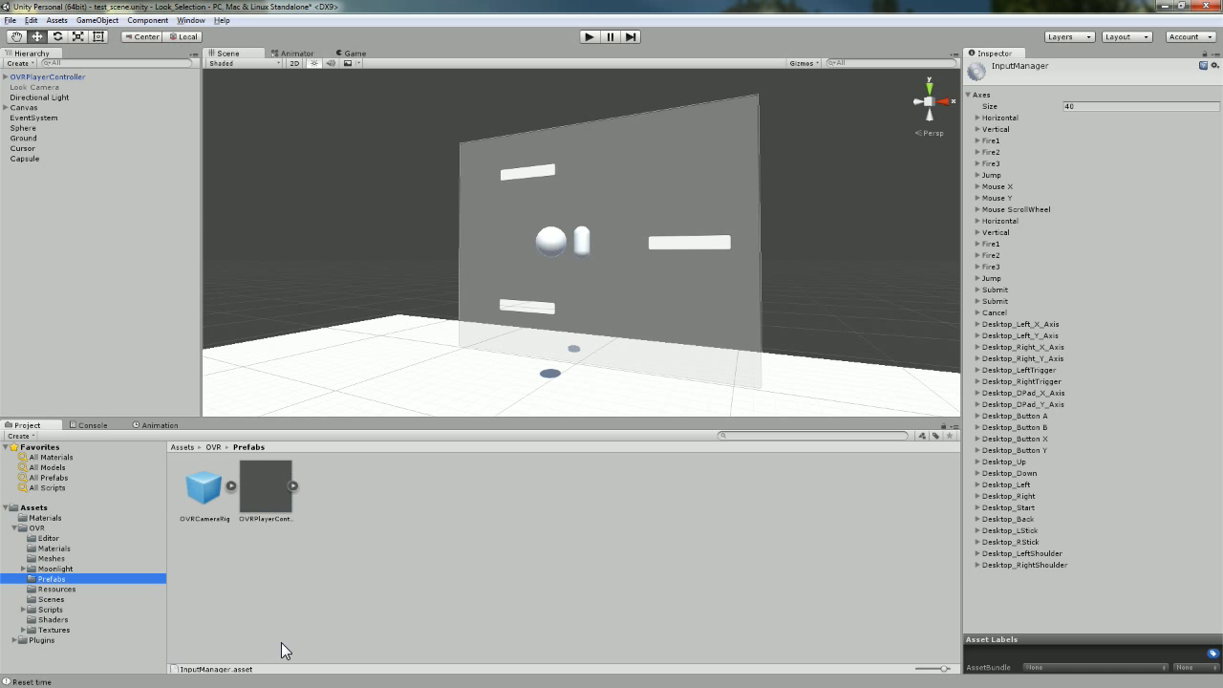
click(275, 495)
click(218, 510)
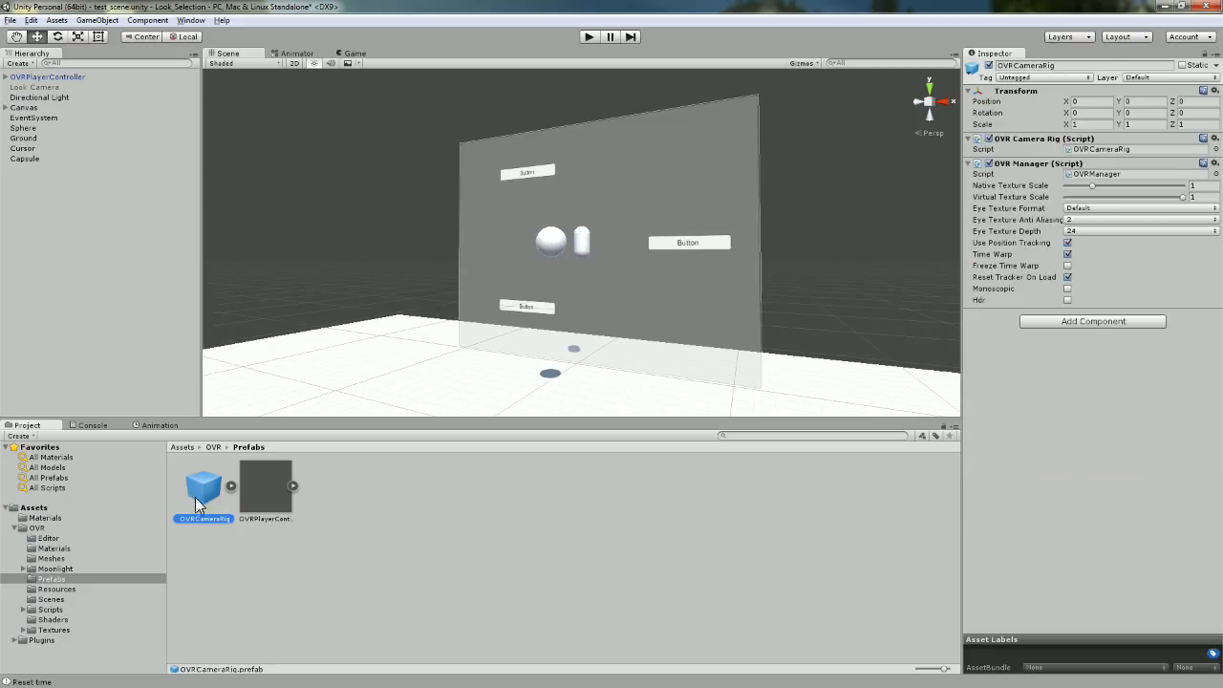
click(250, 502)
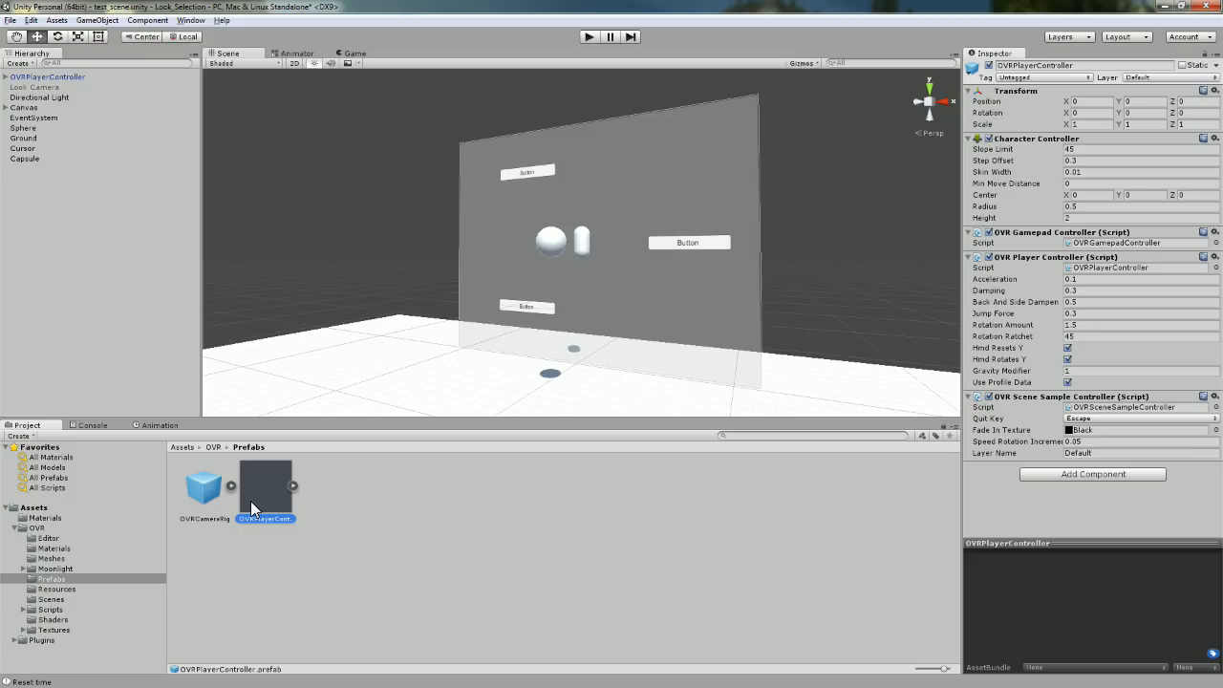
click(185, 493)
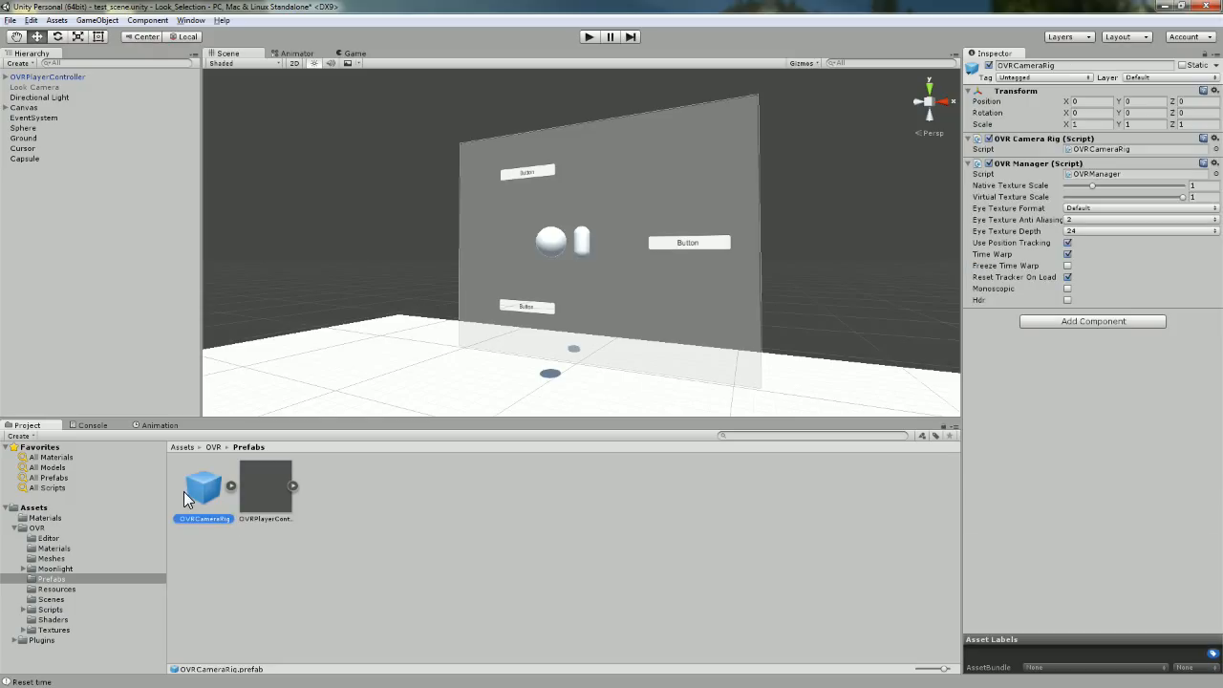
click(262, 499)
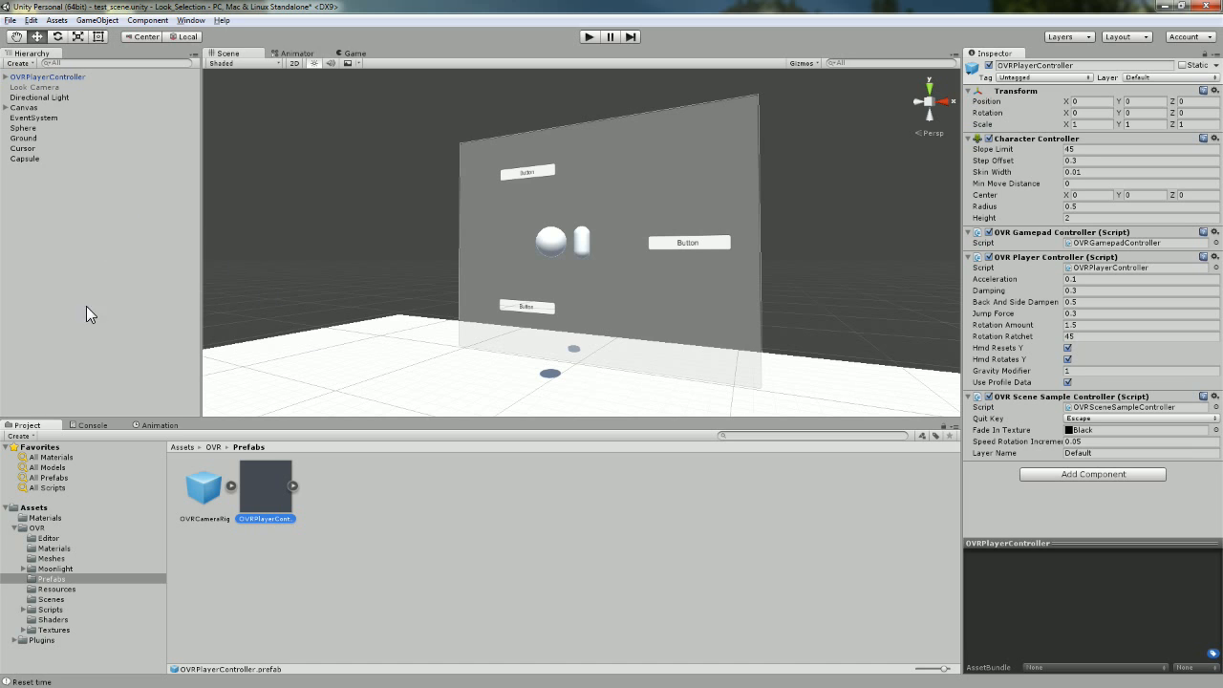
click(6, 77)
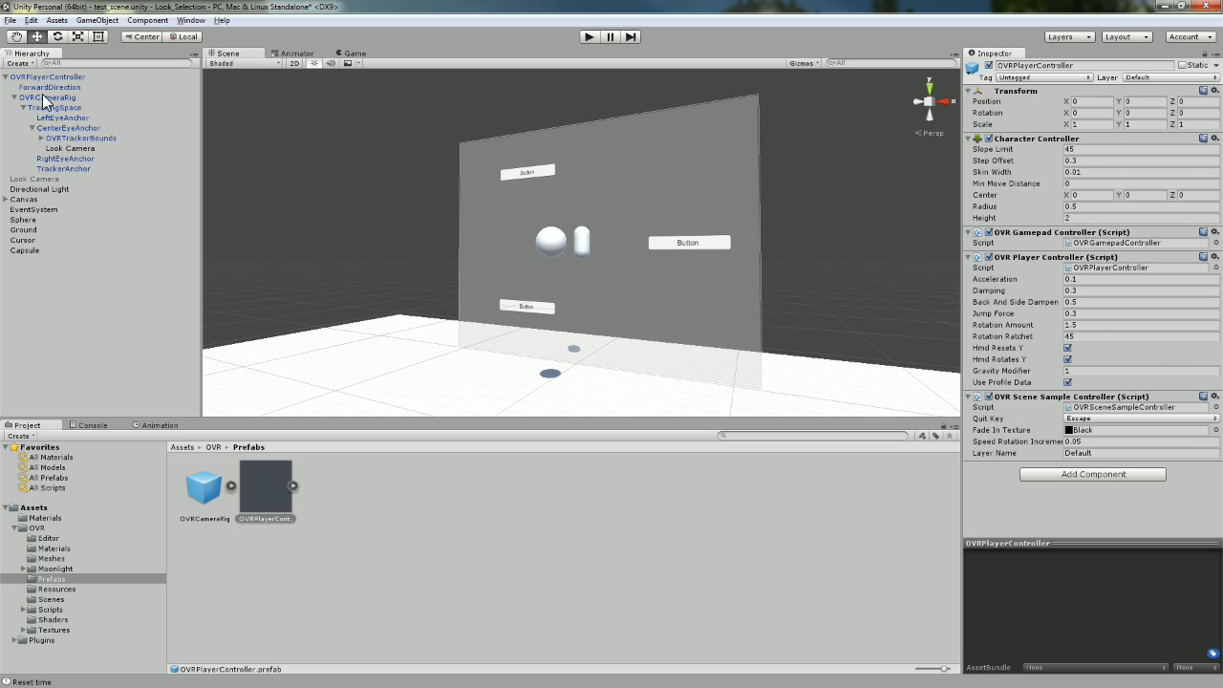
Inspect OVRCameraRig, collapse OVRPlayerController, then select the root-level Look Camera and edit its name.
click(43, 97)
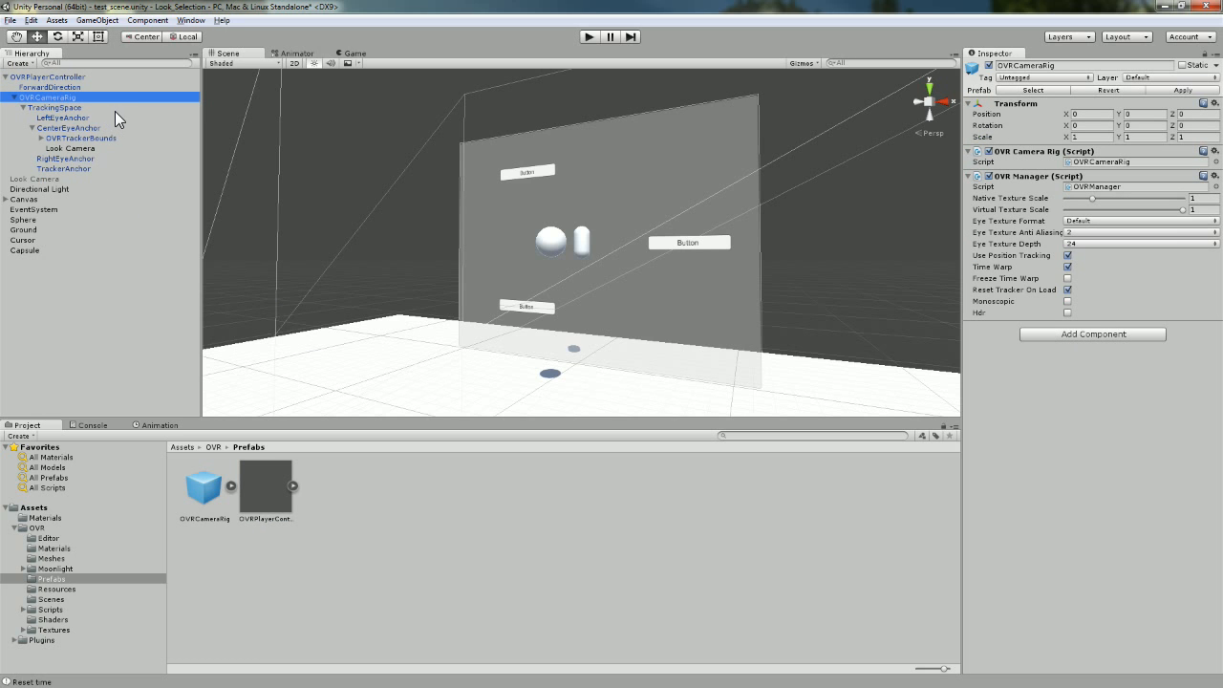
click(7, 77)
mouse_move(270, 504)
mouse_down()
mouse_move(423, 273)
mouse_move(480, 241)
mouse_move(272, 488)
mouse_up()
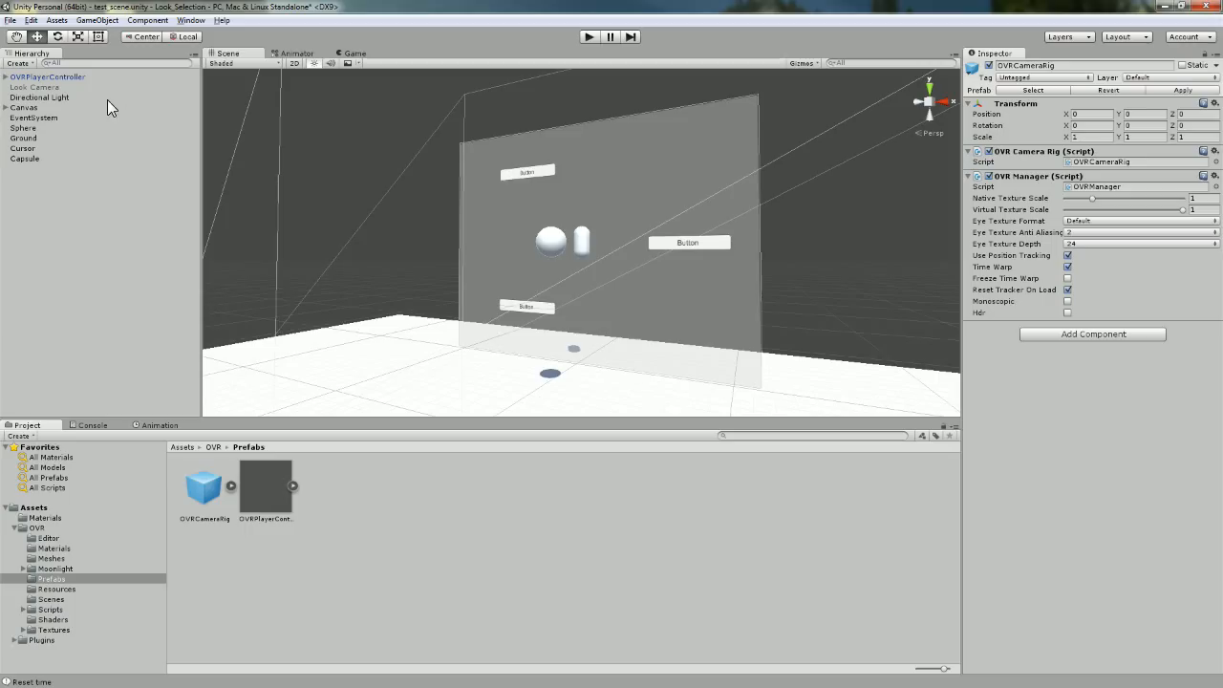
click(65, 23)
mouse_move(95, 20)
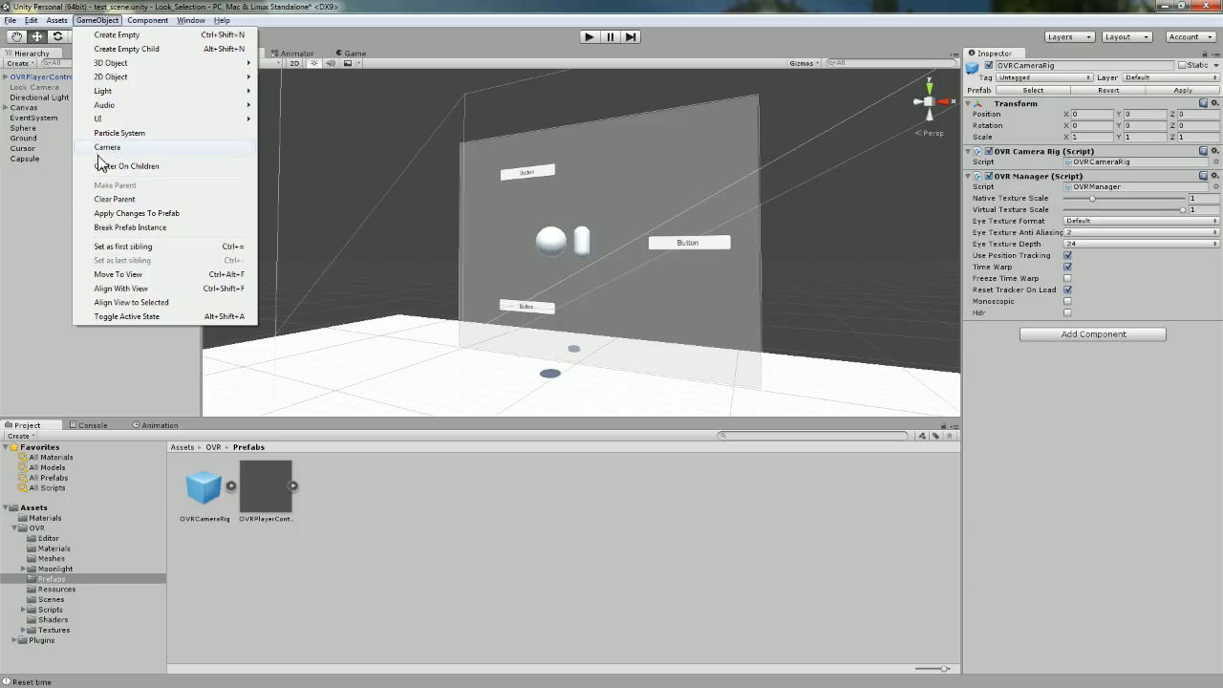
click(53, 195)
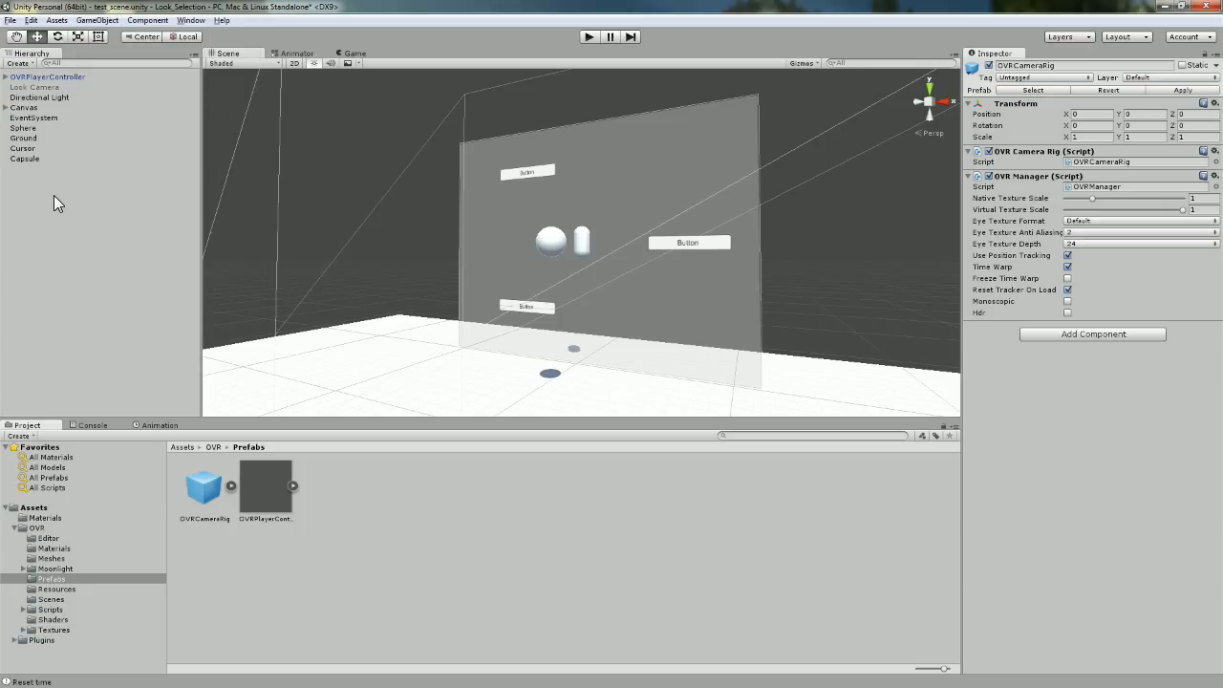
click(46, 87)
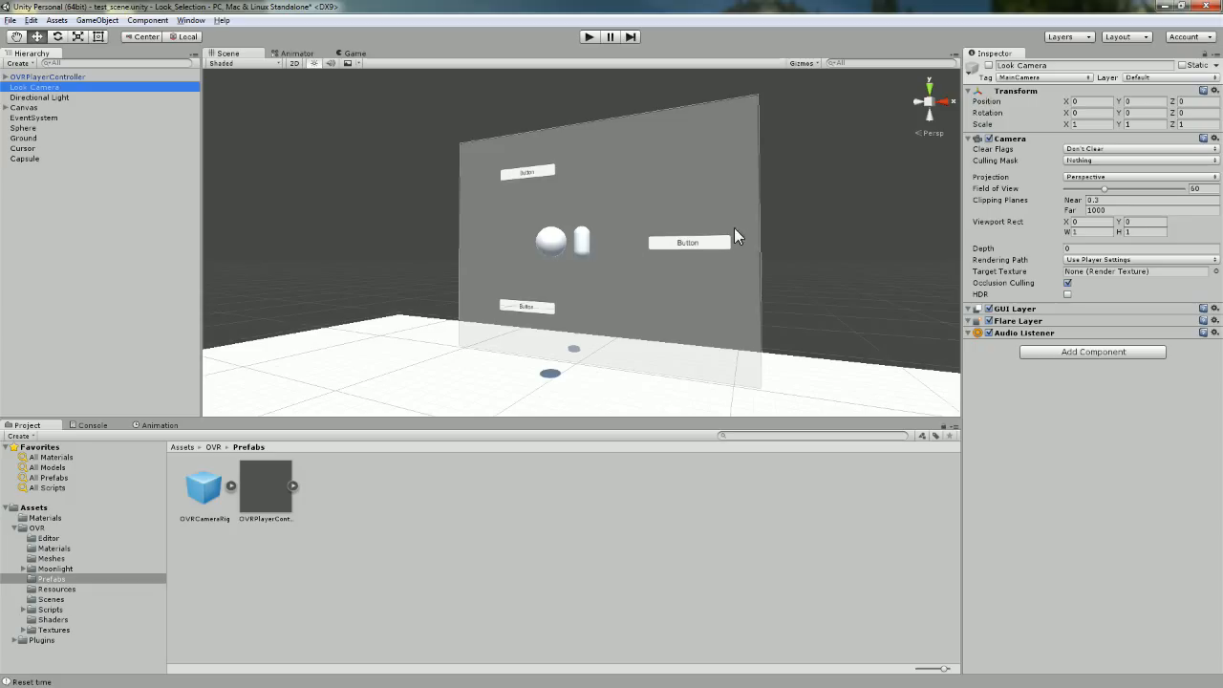
click(1064, 65)
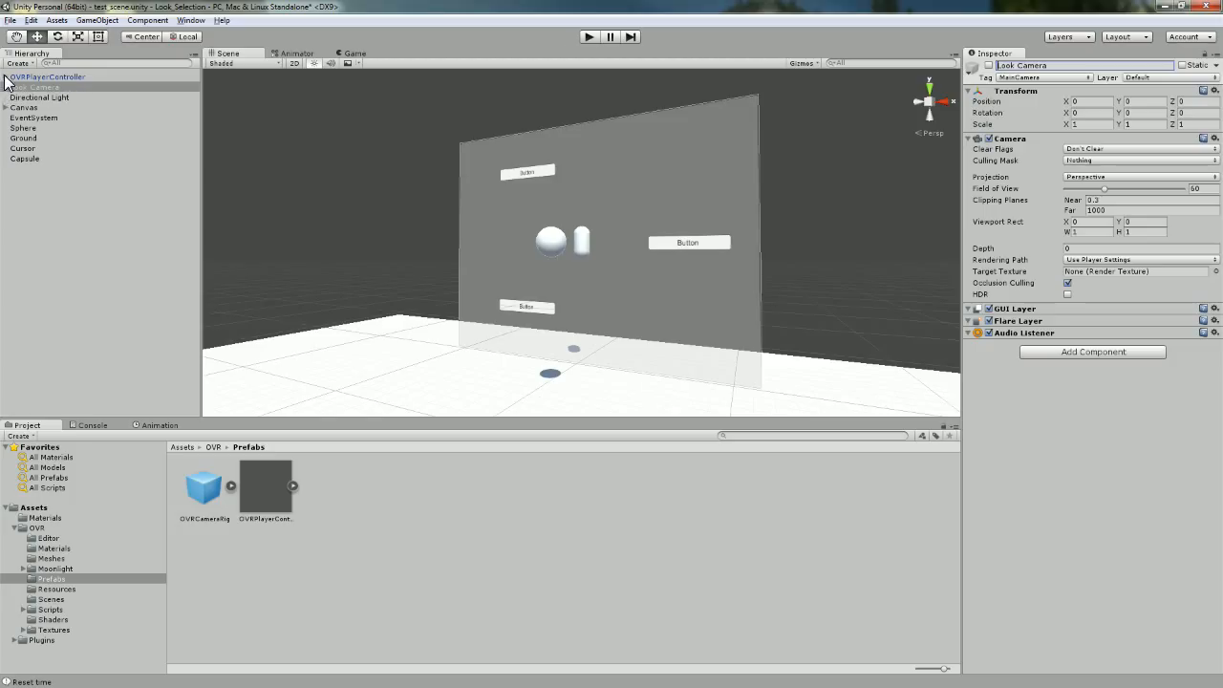
click(32, 87)
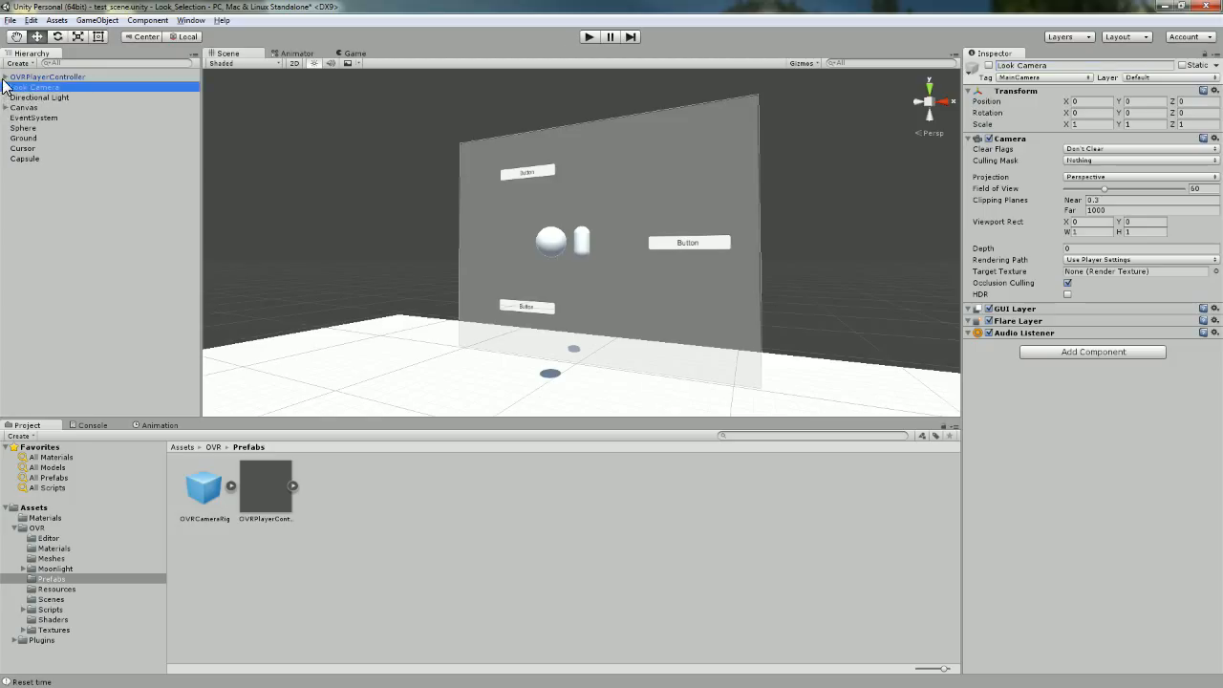
click(5, 76)
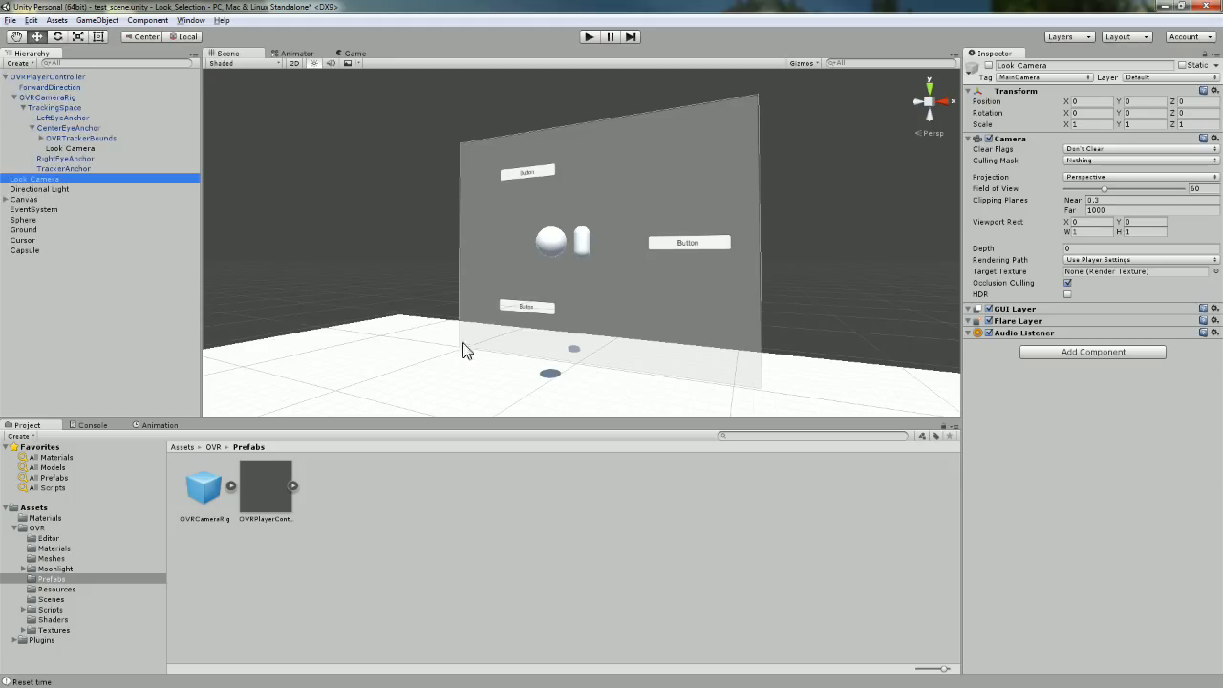
click(50, 97)
key(f)
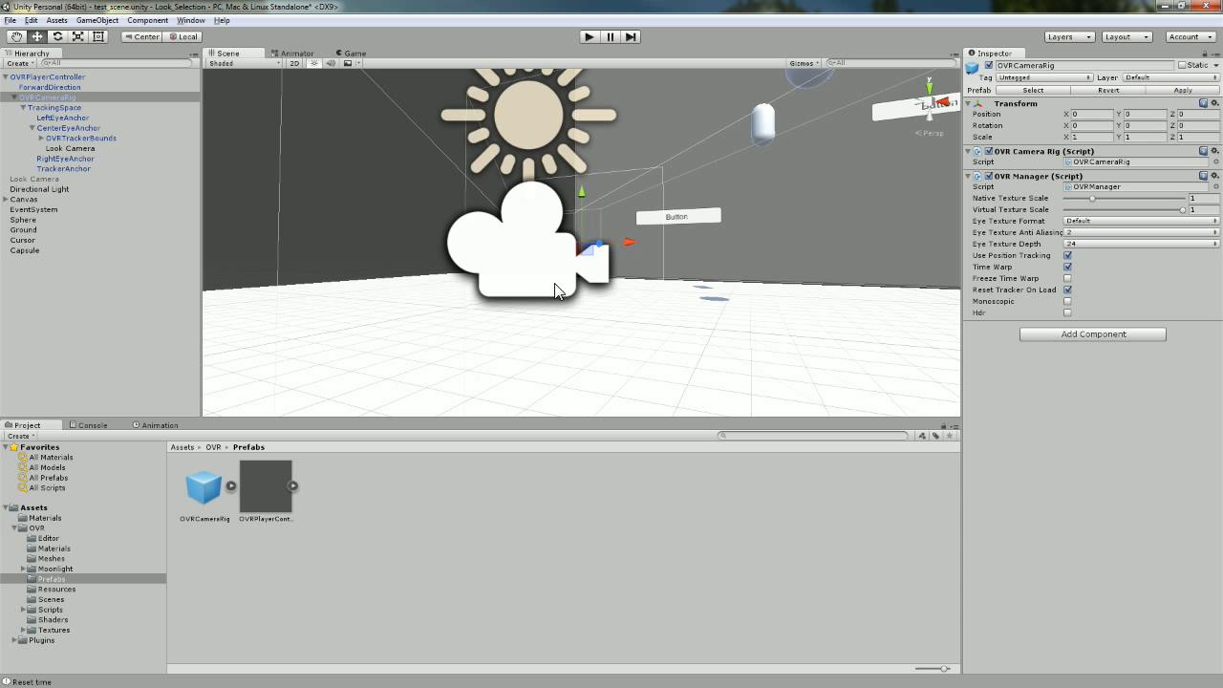
alt+drag(709, 304, 611, 325)
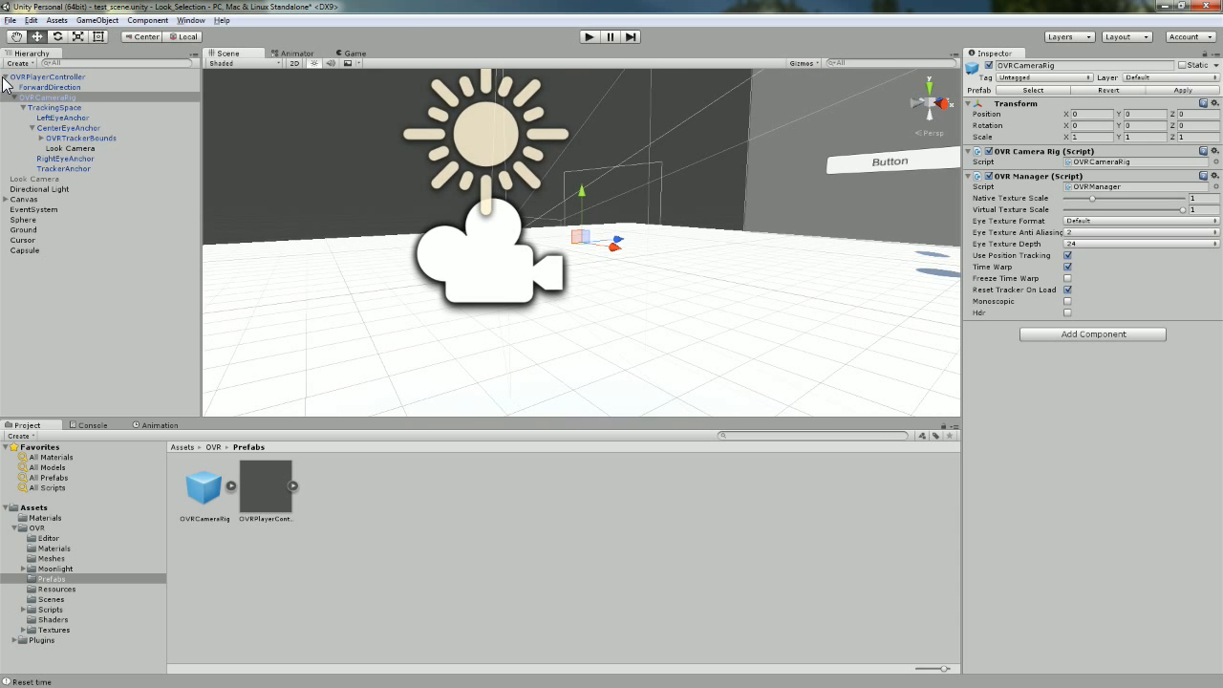
click(82, 76)
click(75, 97)
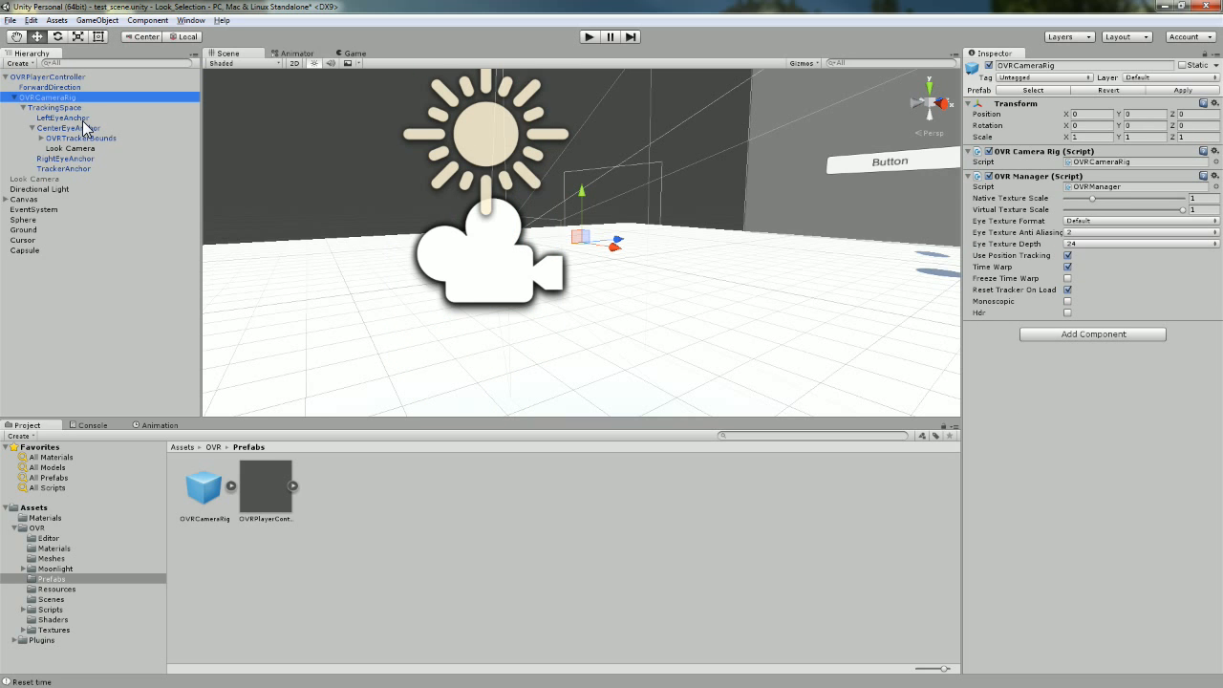
click(31, 128)
click(73, 134)
click(31, 129)
click(81, 149)
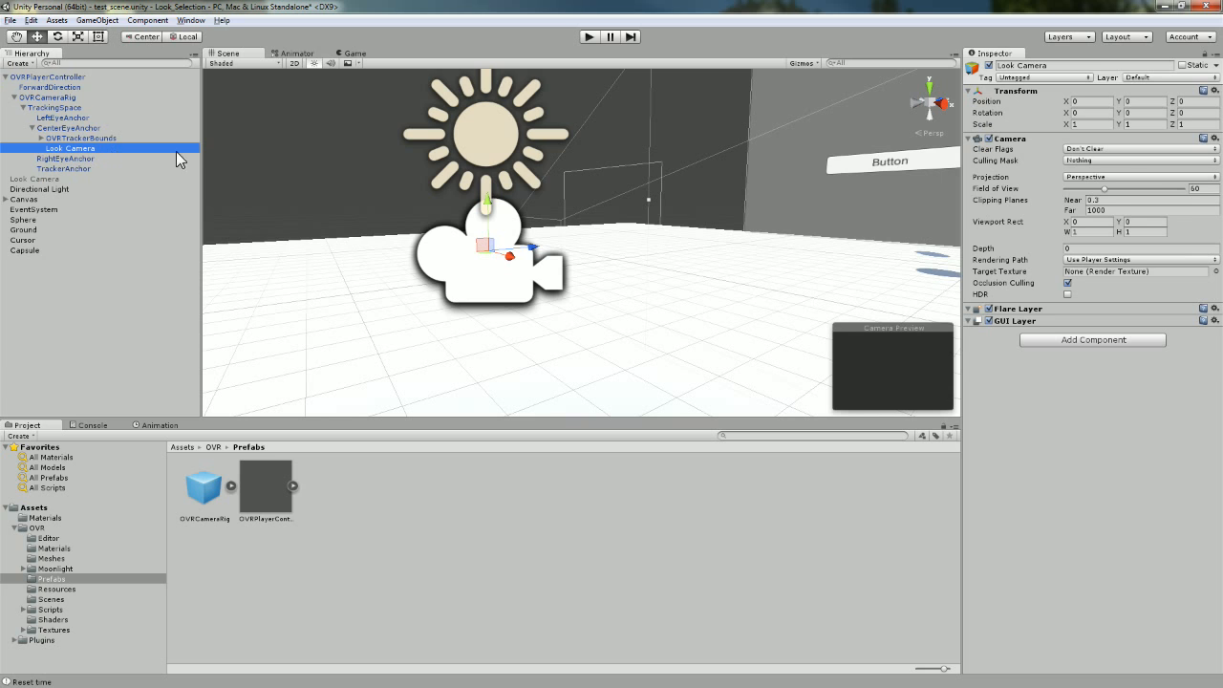
click(1093, 101)
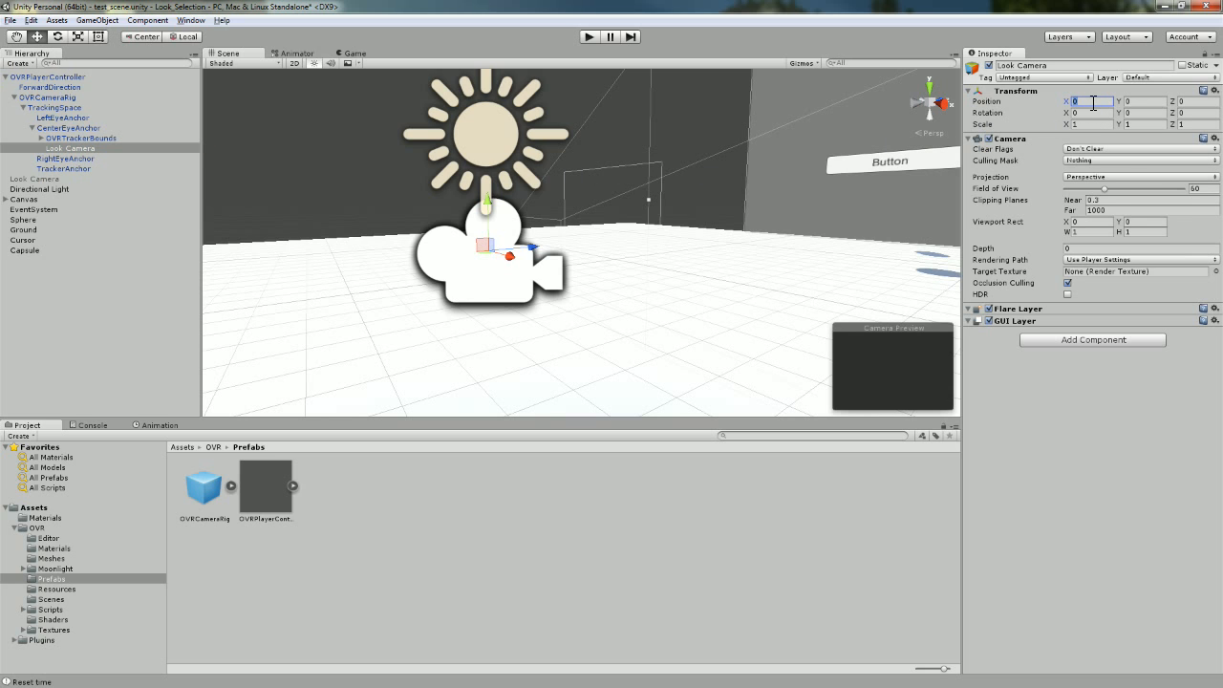
key(Tab)
key(Tab)
click(55, 128)
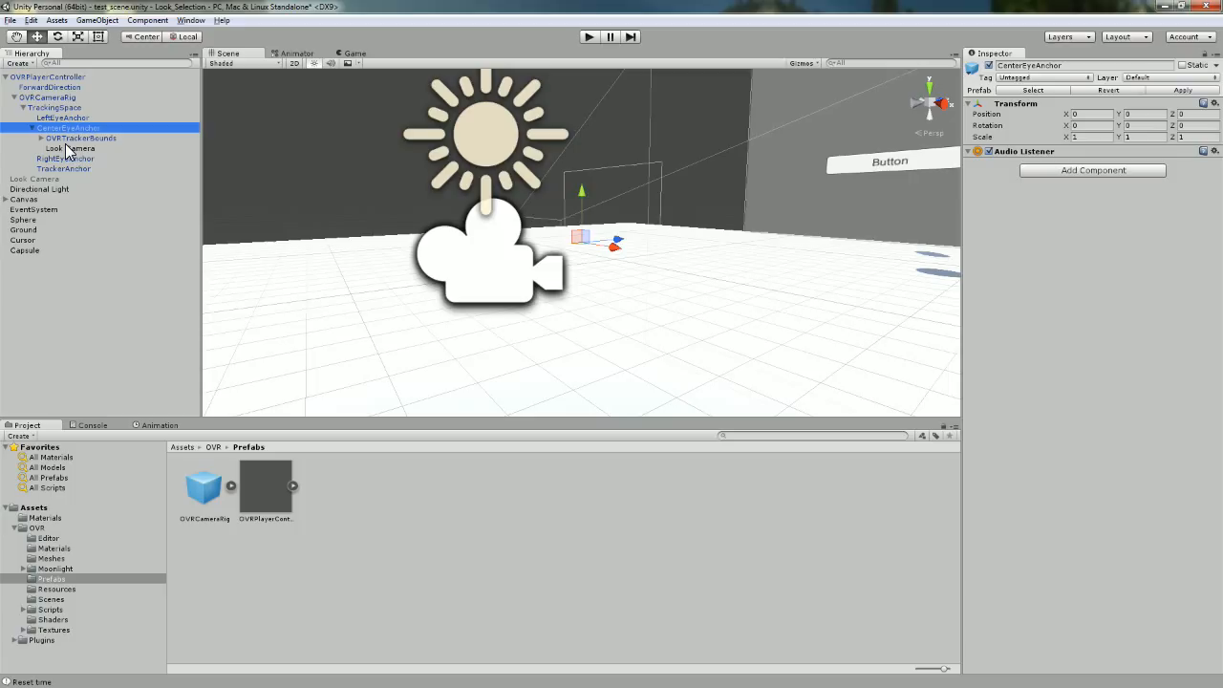
Widen the Inspector, confirm Look Camera's Don't Clear flags and Nothing culling mask, then select OVRCameraRig.
click(73, 149)
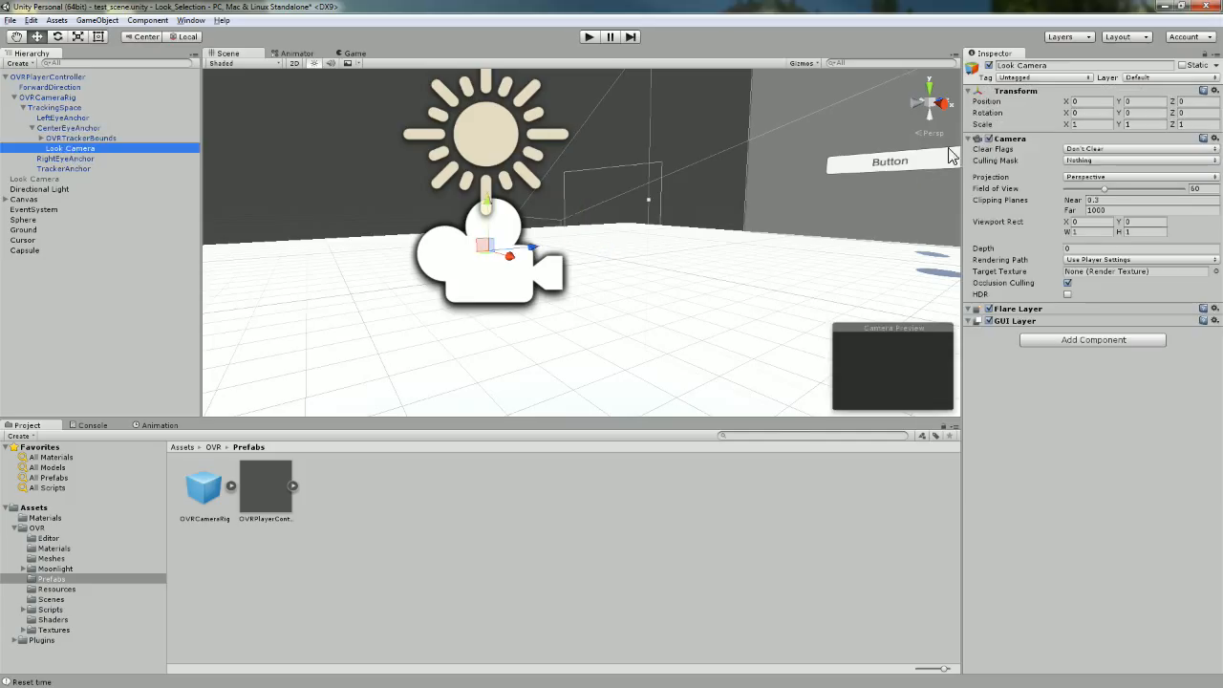
drag(958, 141, 930, 141)
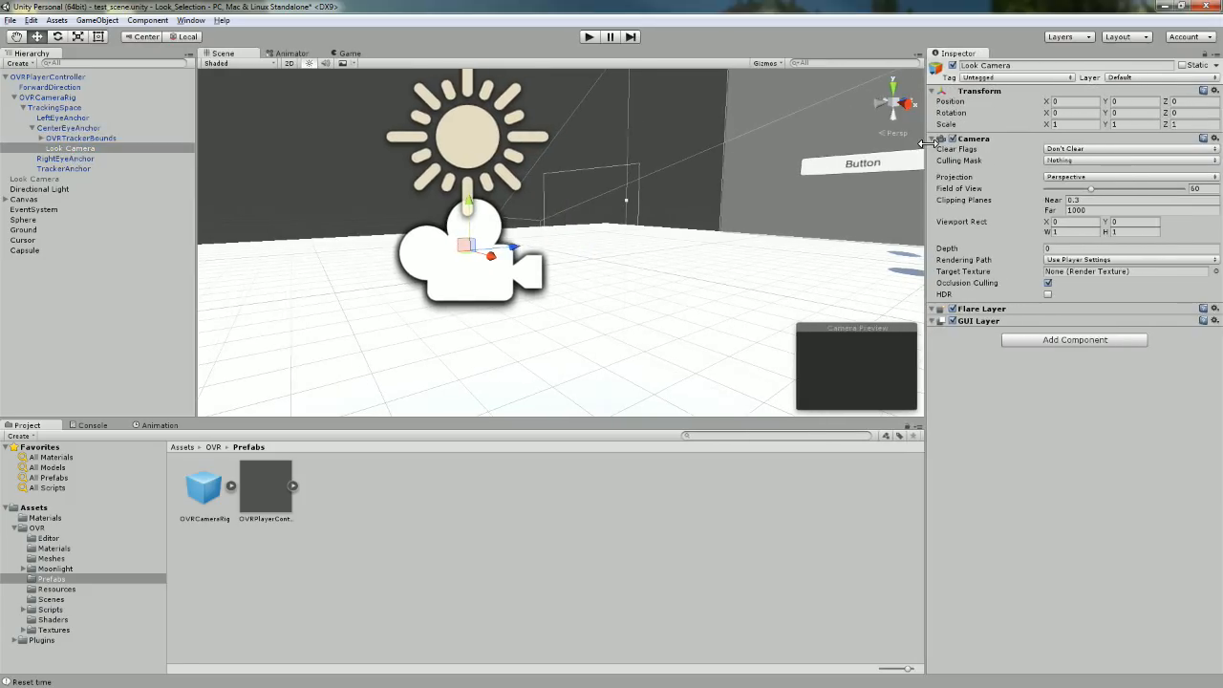
click(1083, 150)
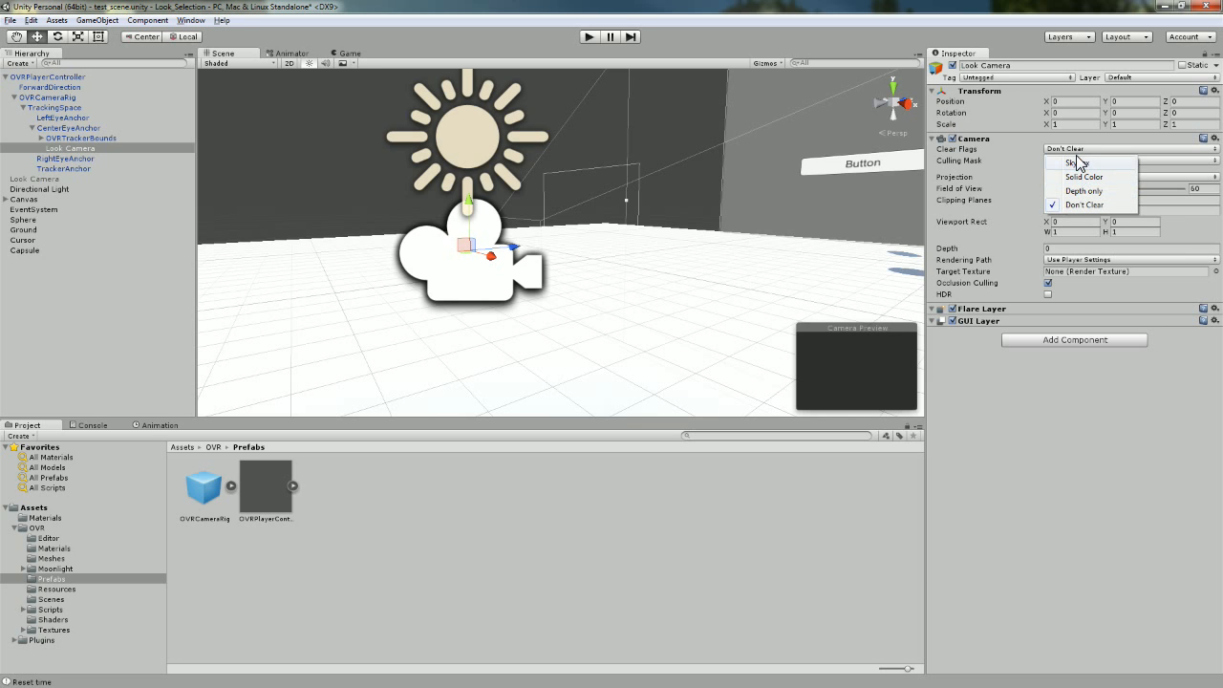
click(1089, 405)
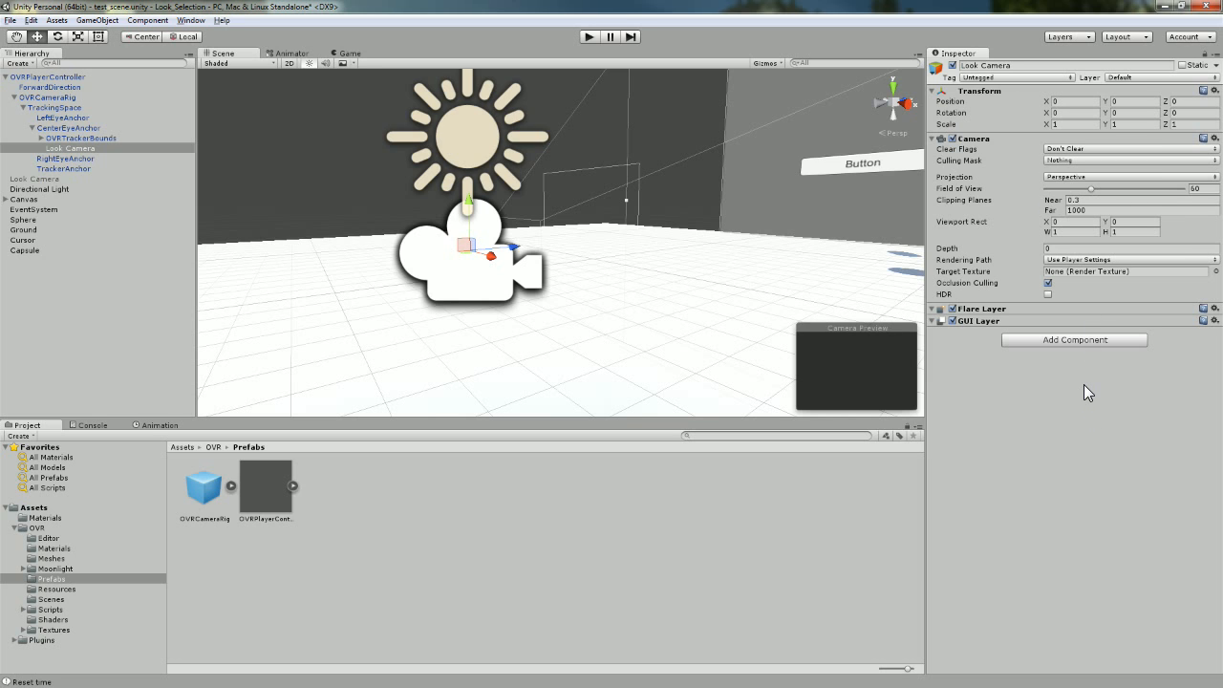
click(1075, 161)
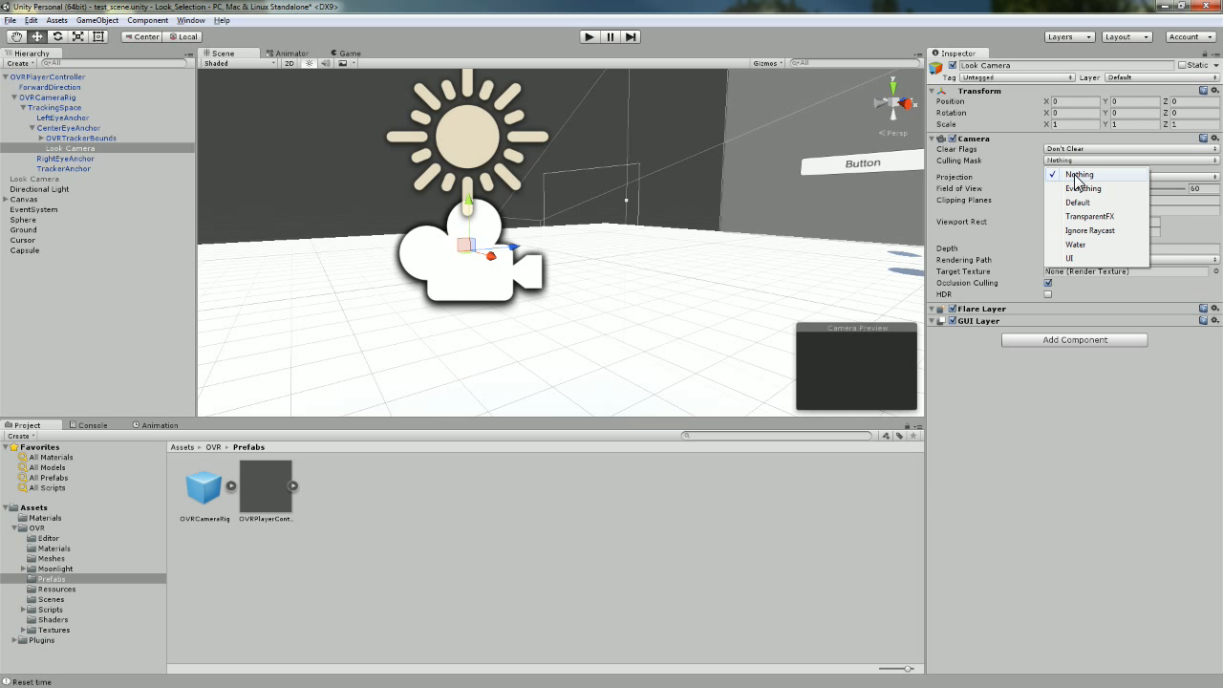
click(1041, 435)
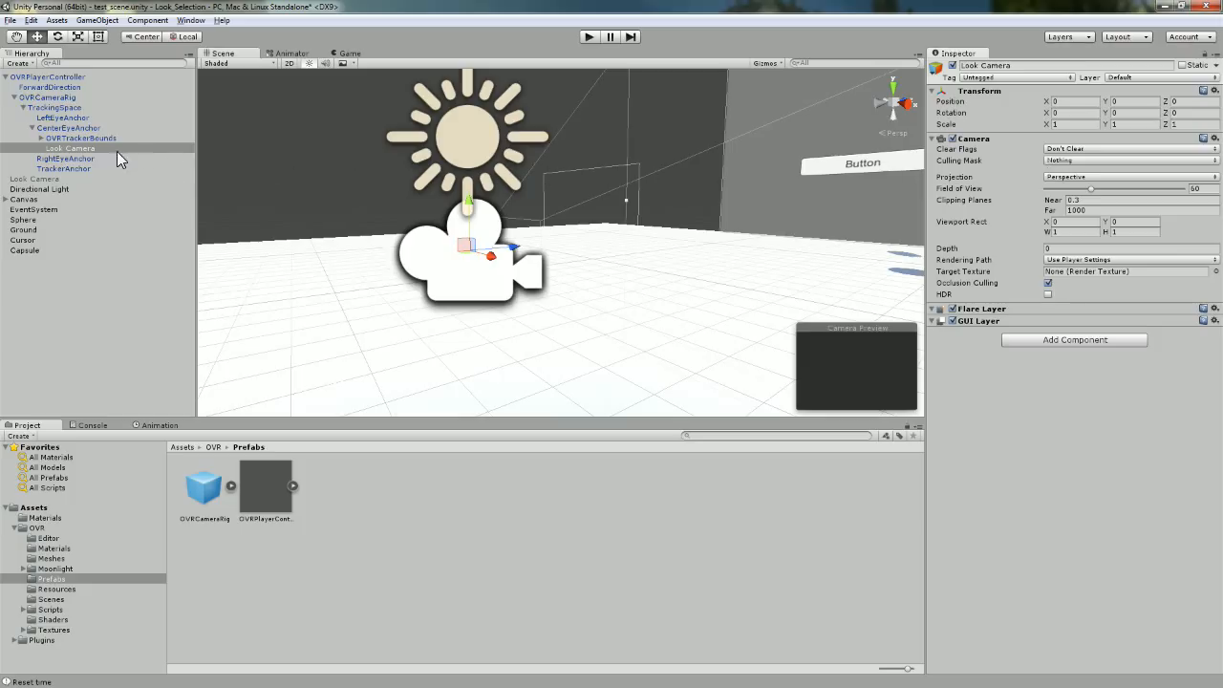
click(59, 97)
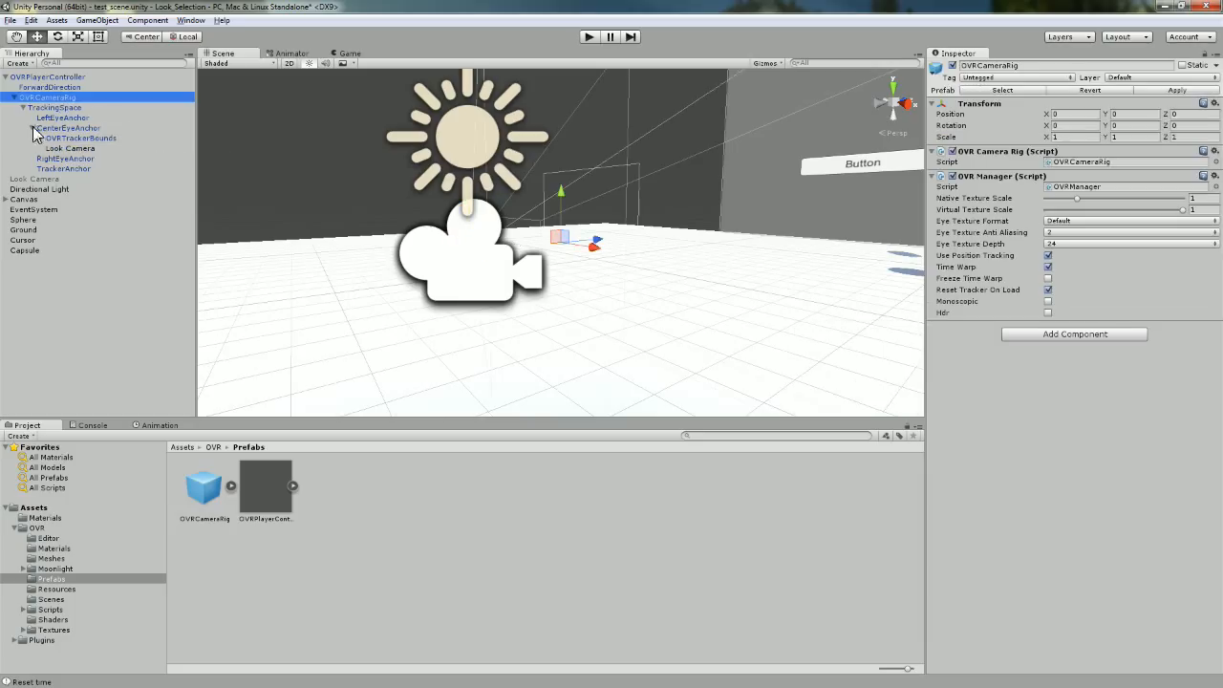
Collapse OVRPlayerController's children and orbit the Scene view to face the wall of buttons.
click(10, 78)
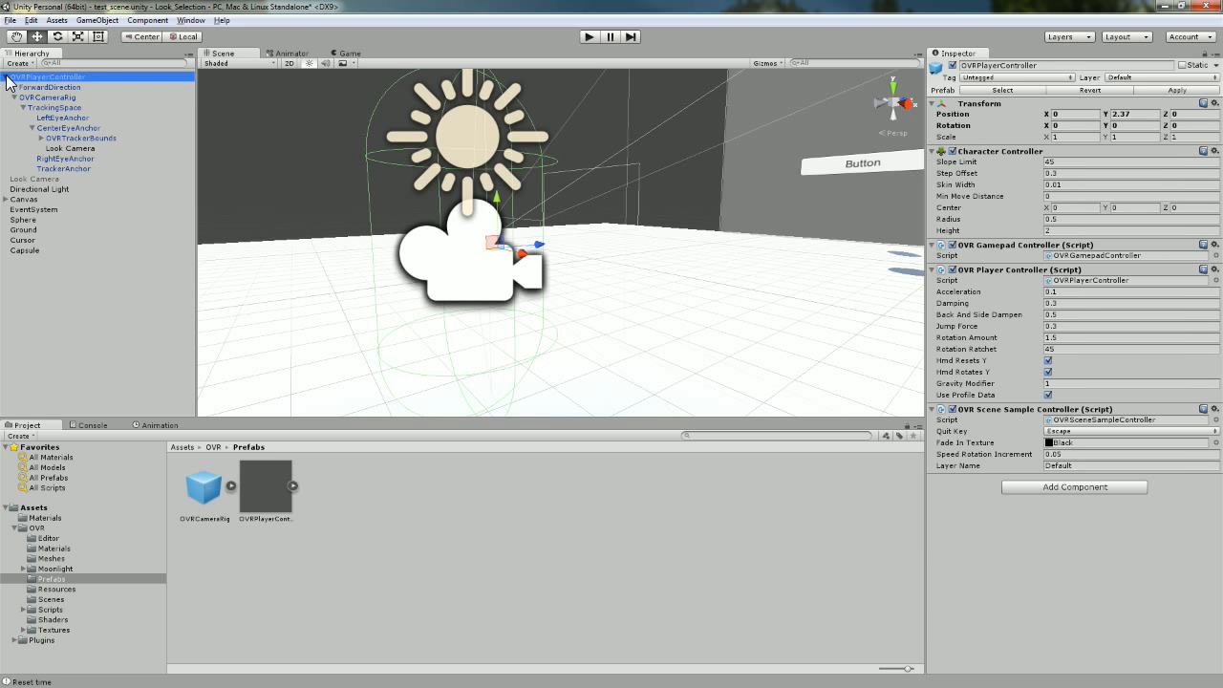
click(7, 77)
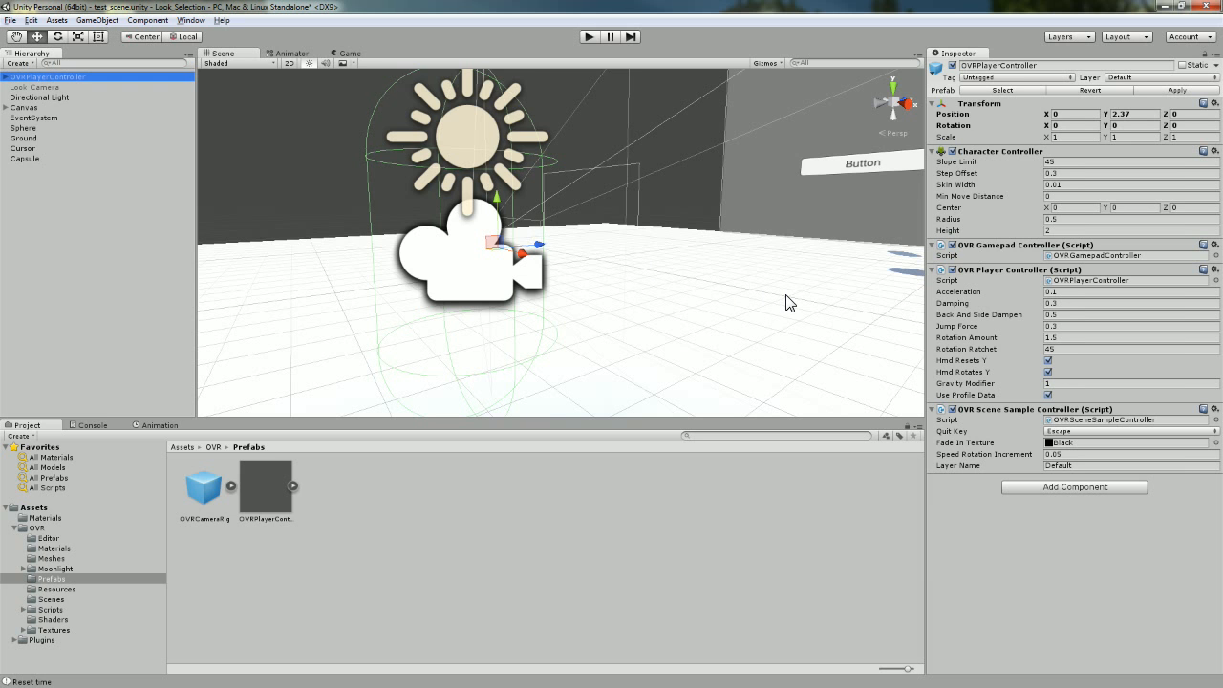
scroll(787, 297, down, 10)
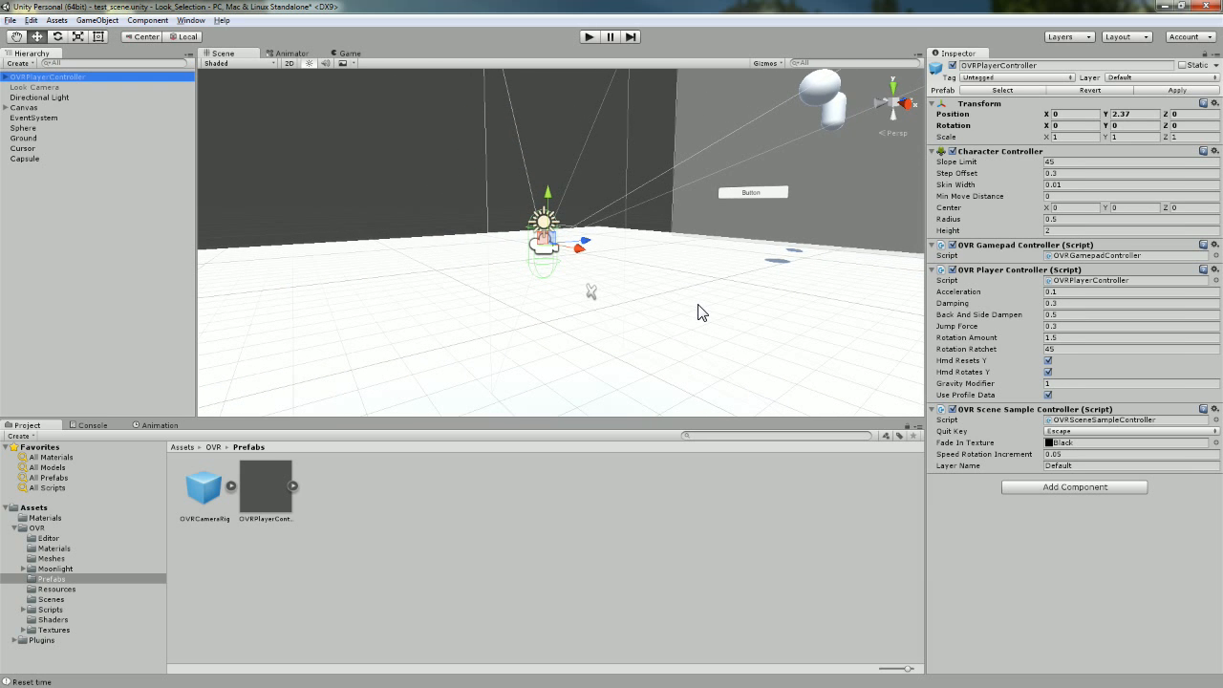
alt+drag(672, 314, 802, 264)
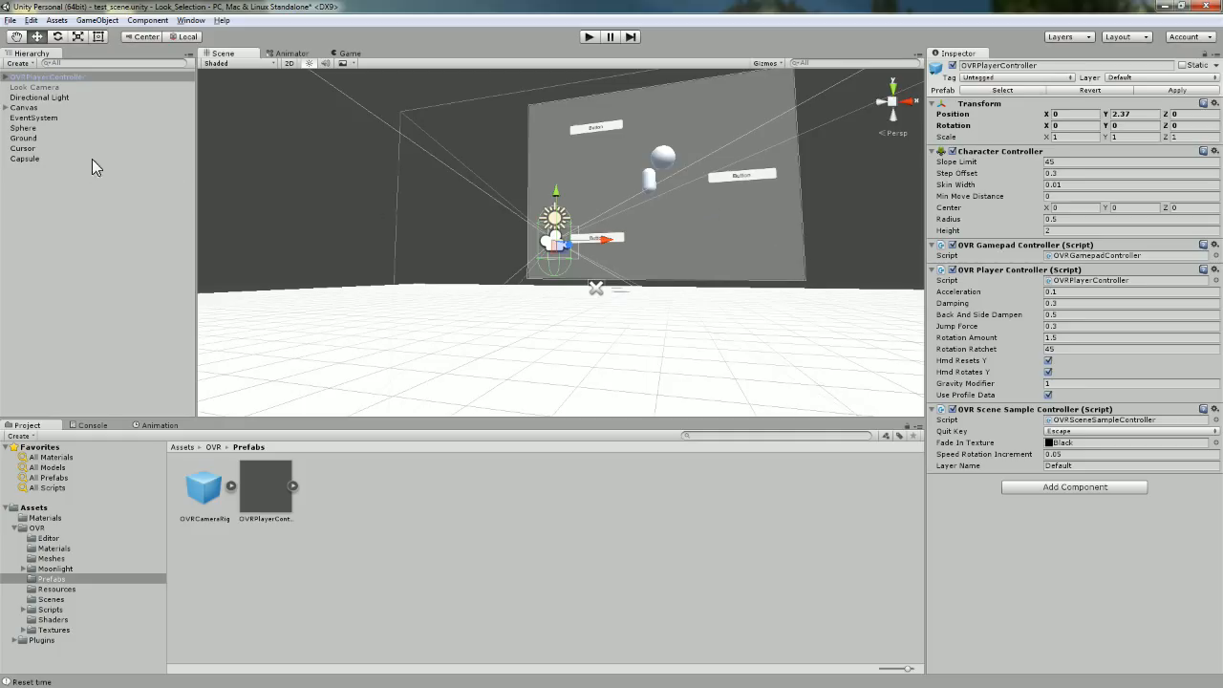
Look through the GameObject > UI creation menu, then close it without adding anything.
click(103, 20)
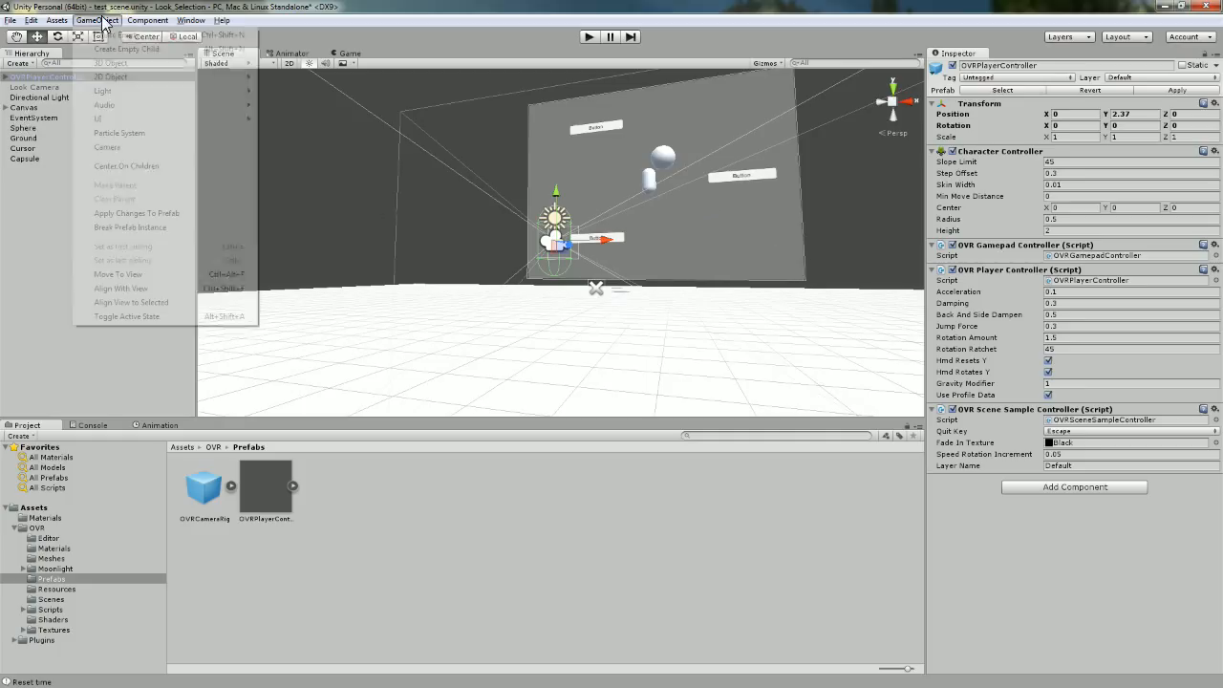
mouse_move(133, 120)
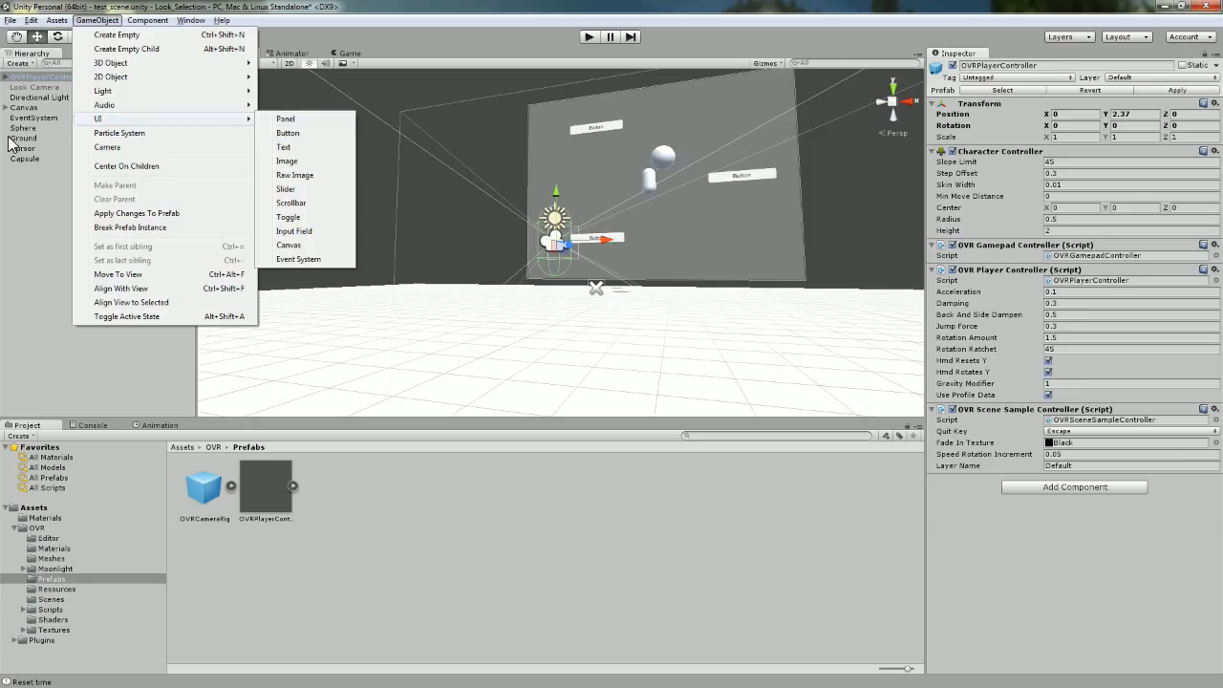
click(5, 109)
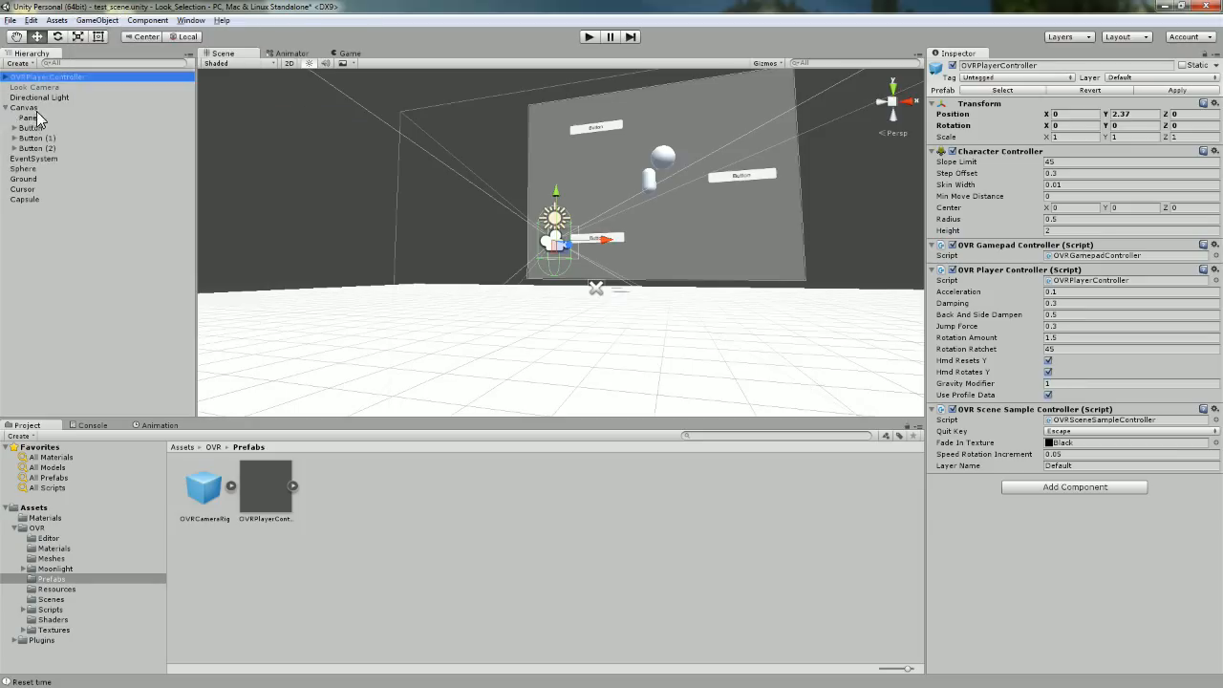
Expand the Canvas and keep it in World Space render mode with Look Camera as Event Camera.
click(37, 109)
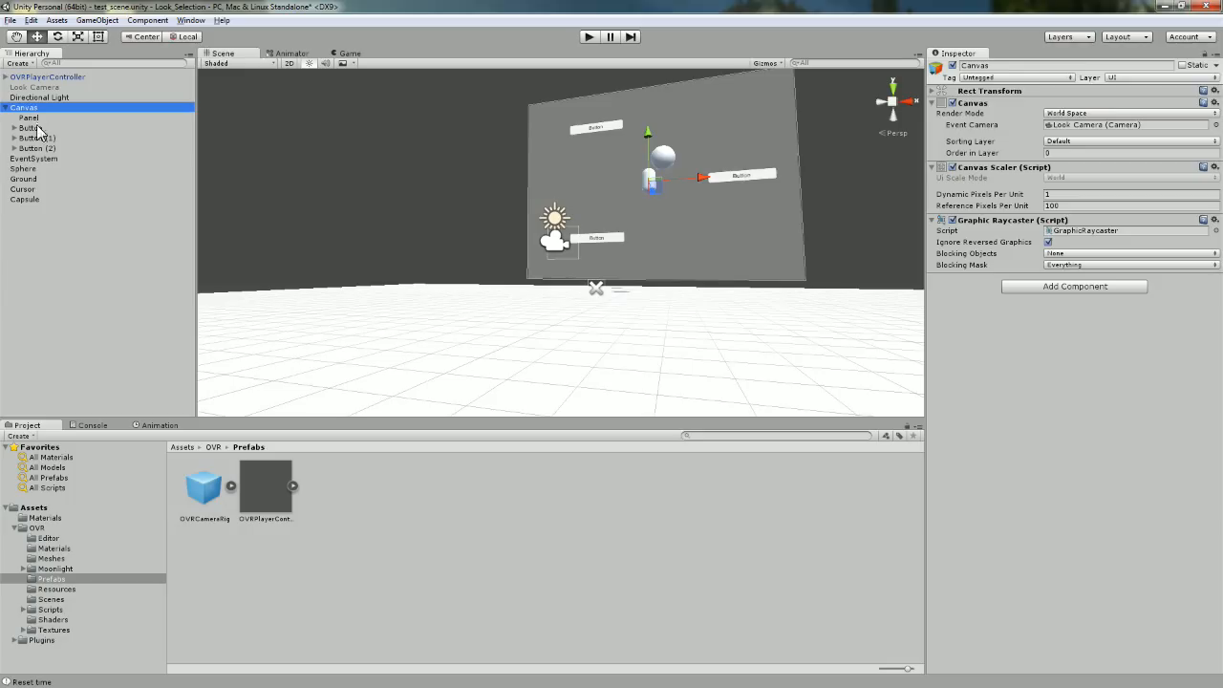
click(44, 157)
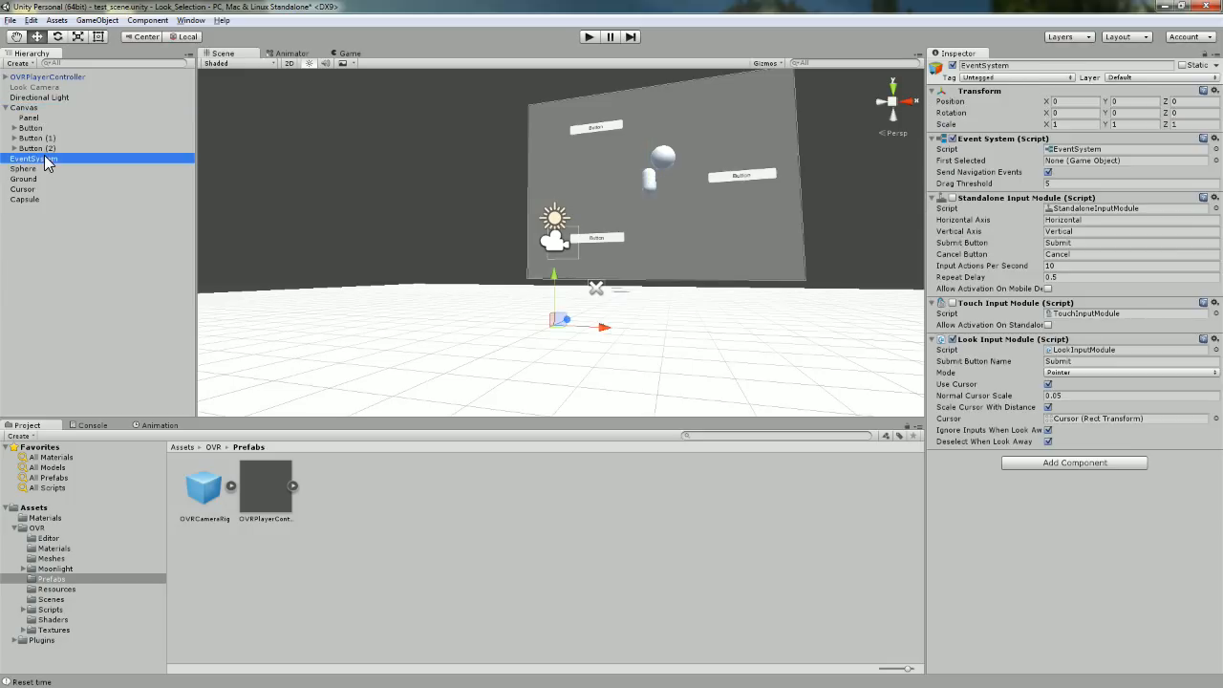
click(37, 108)
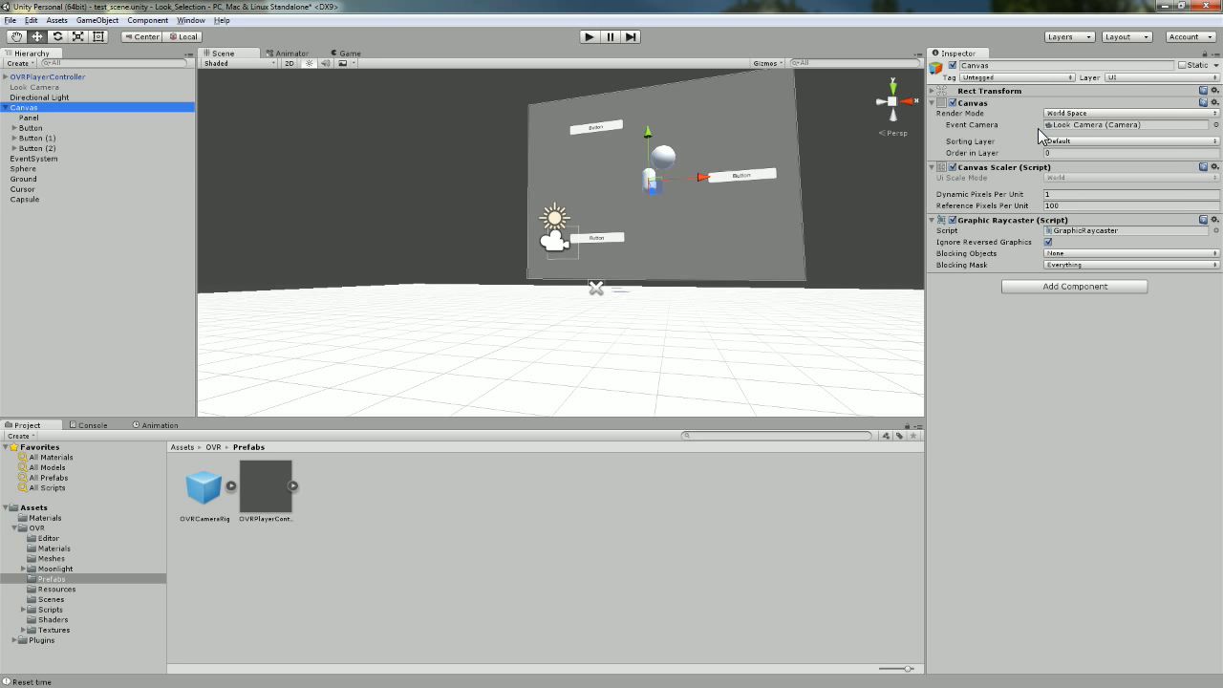
click(1090, 114)
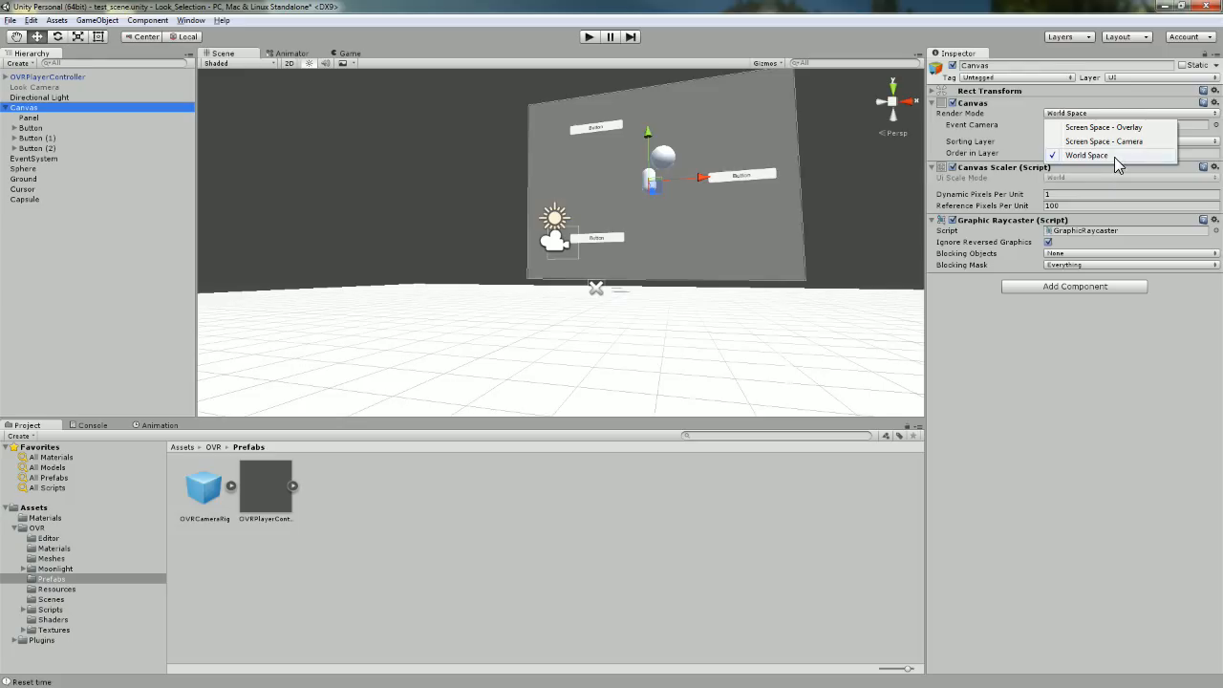
click(1114, 157)
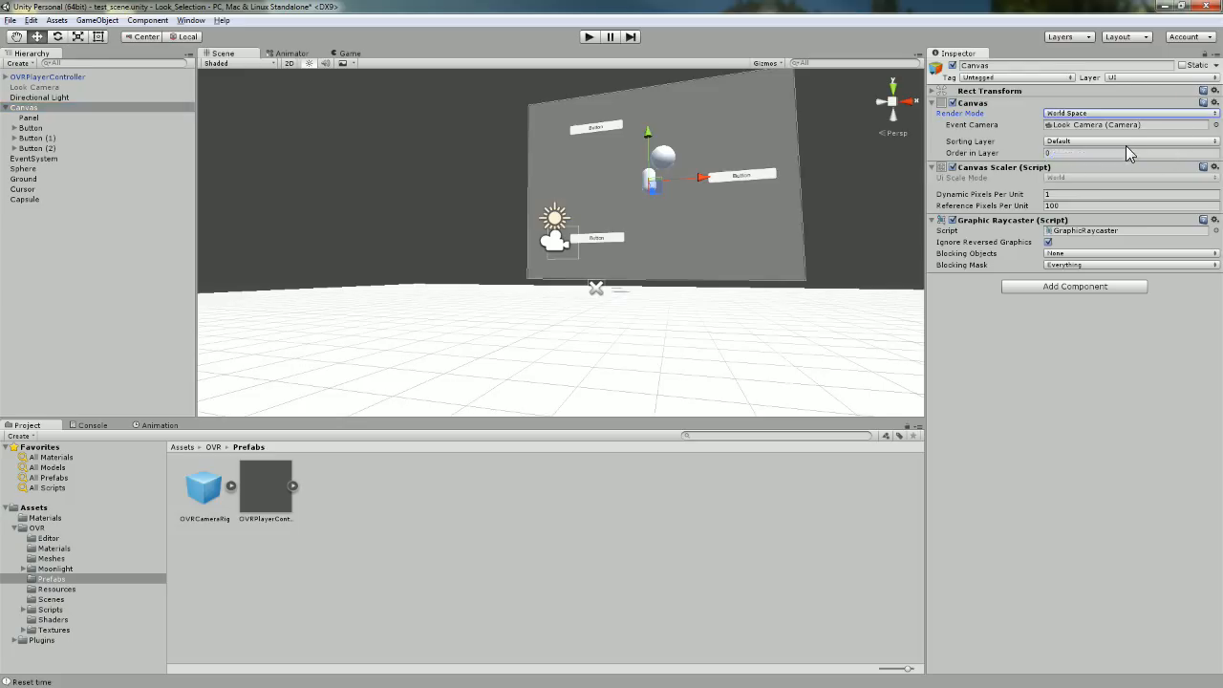
click(1214, 125)
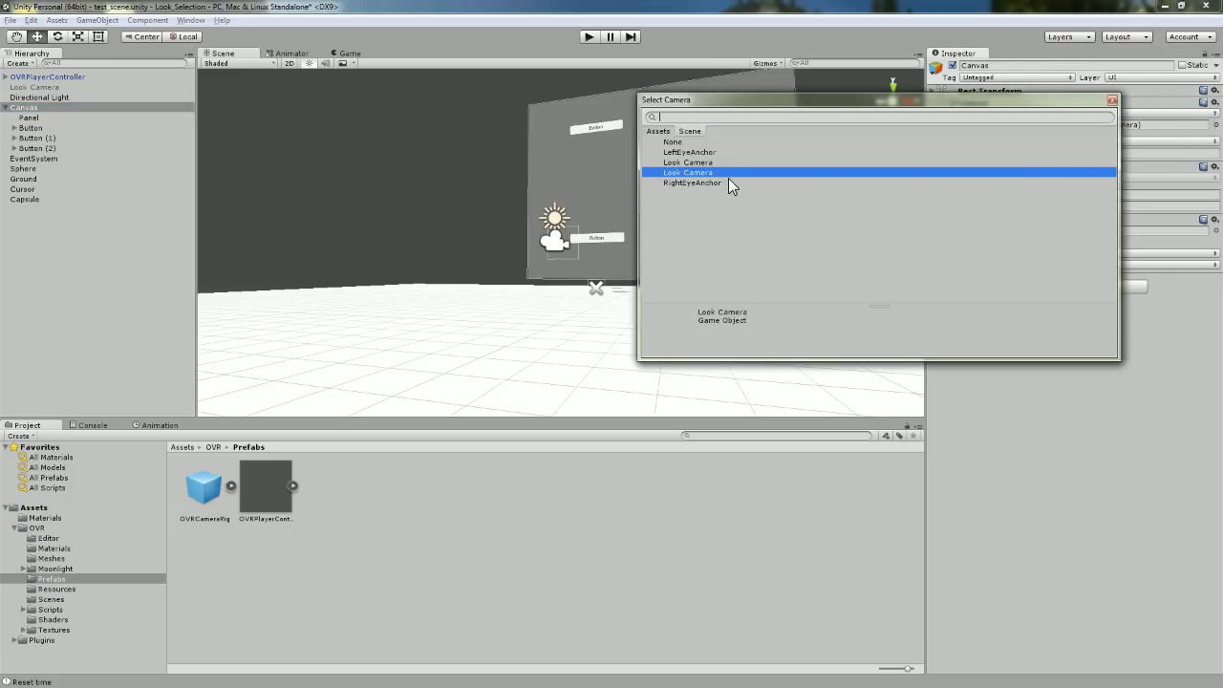
click(1112, 99)
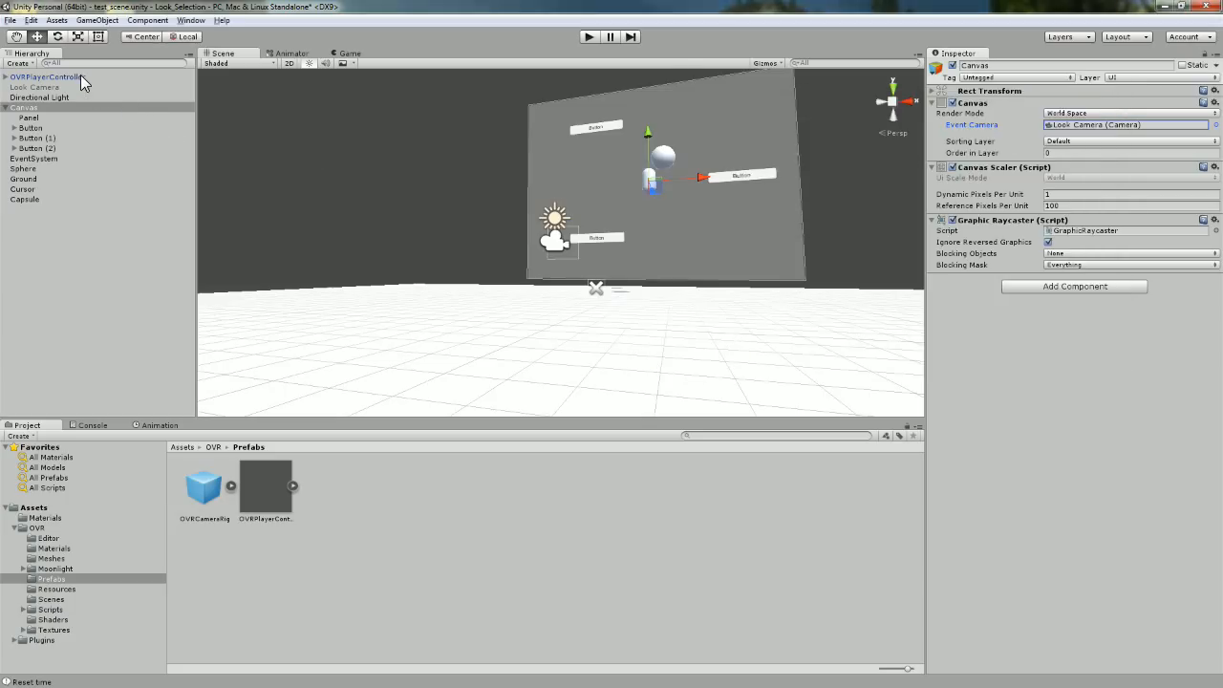
Collapse the Graphic Raycaster, Canvas Scaler and Canvas sections, then select the Panel.
click(932, 220)
click(931, 168)
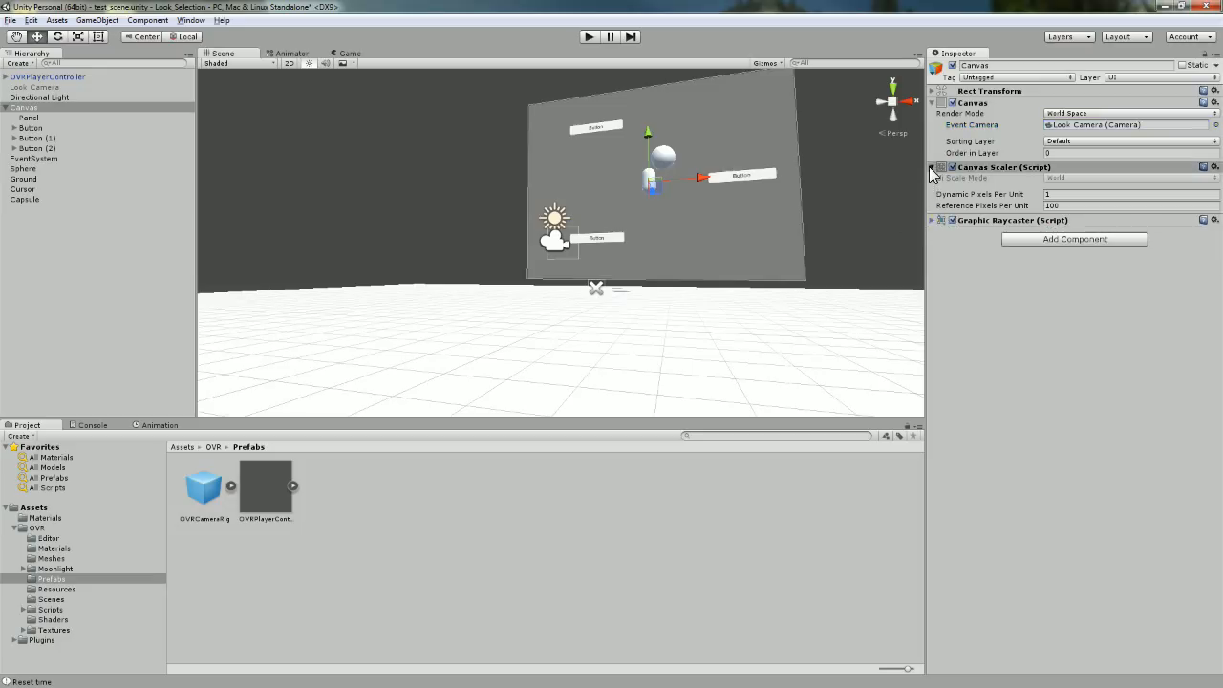
click(933, 103)
click(35, 118)
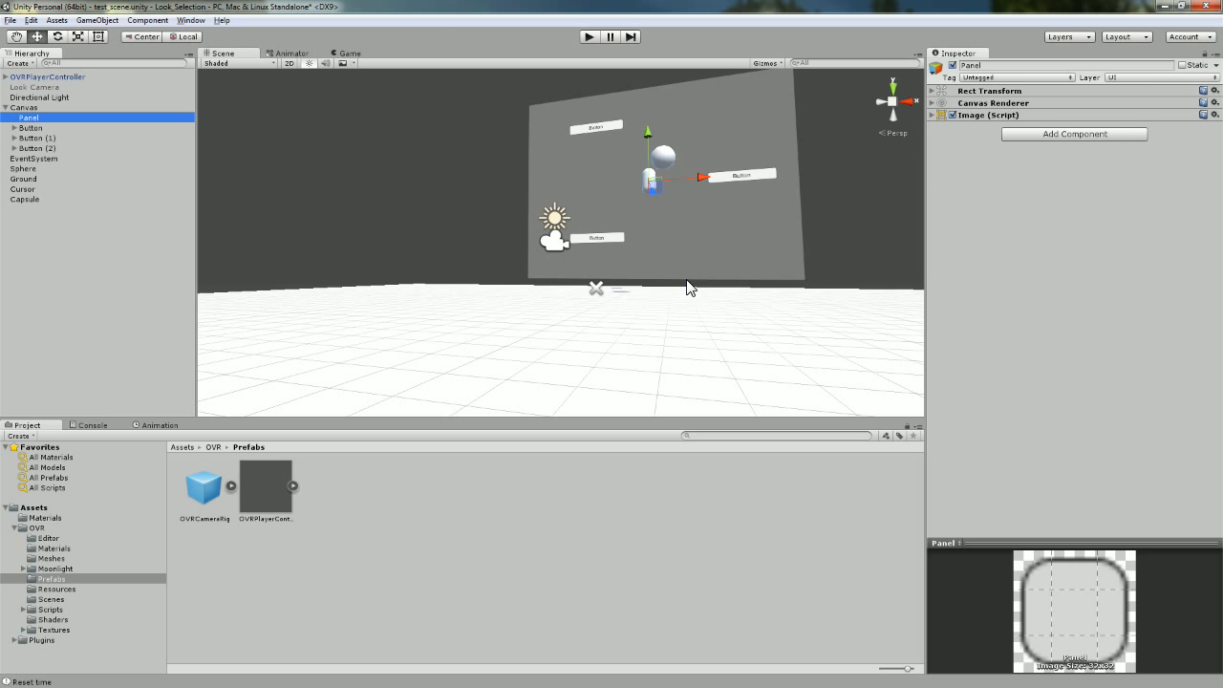
click(29, 128)
click(34, 137)
click(37, 146)
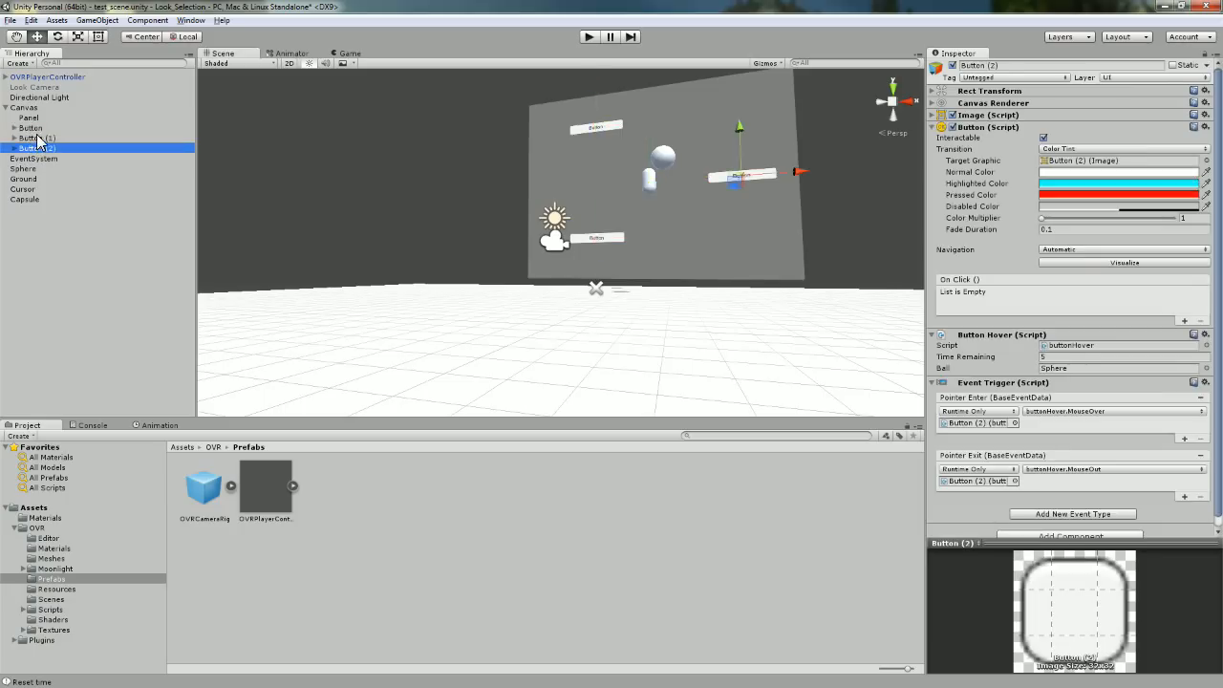
click(38, 139)
click(36, 128)
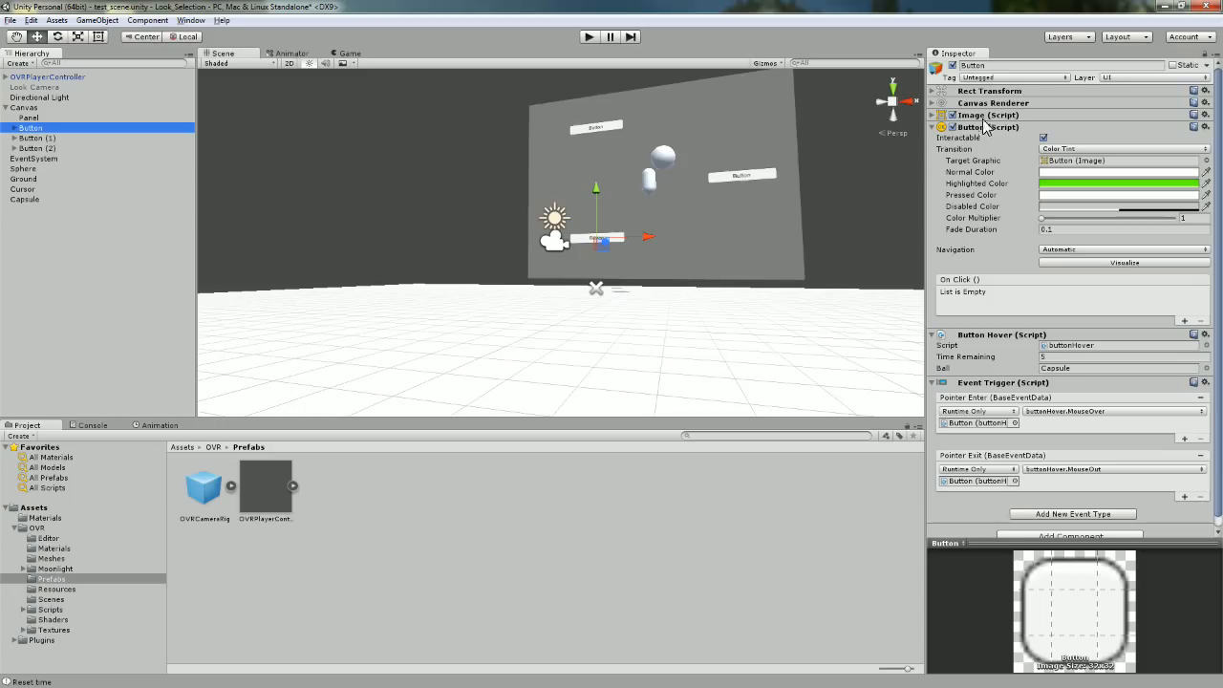
click(930, 90)
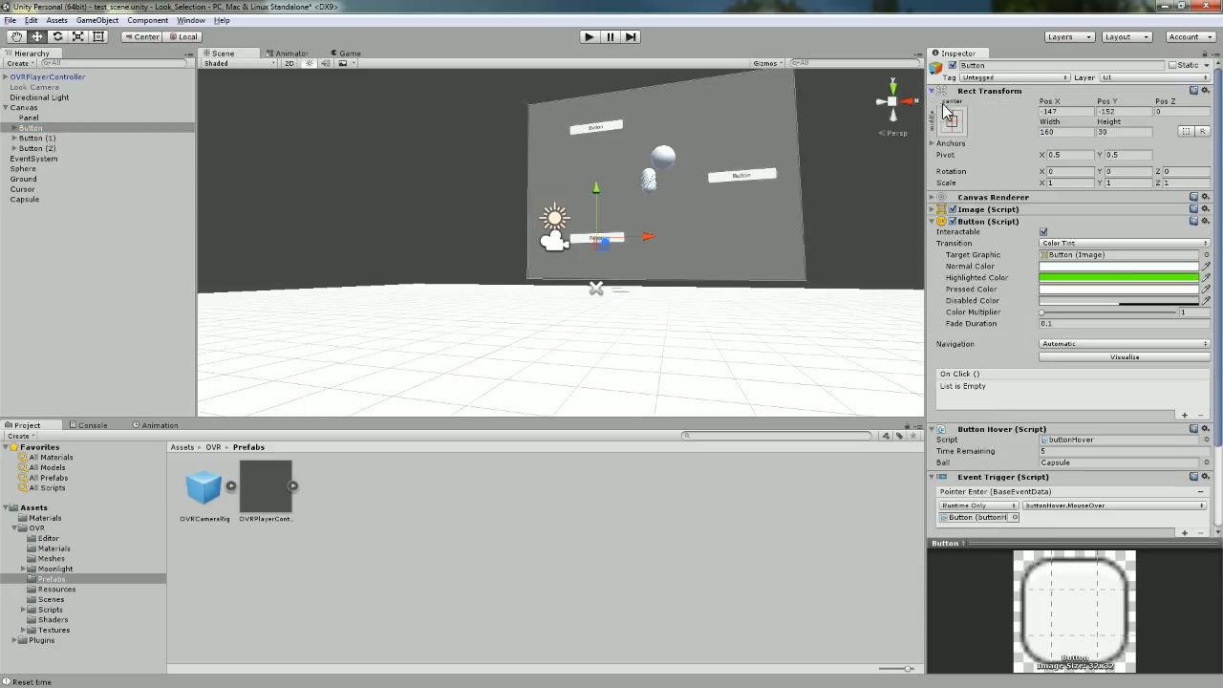
click(930, 93)
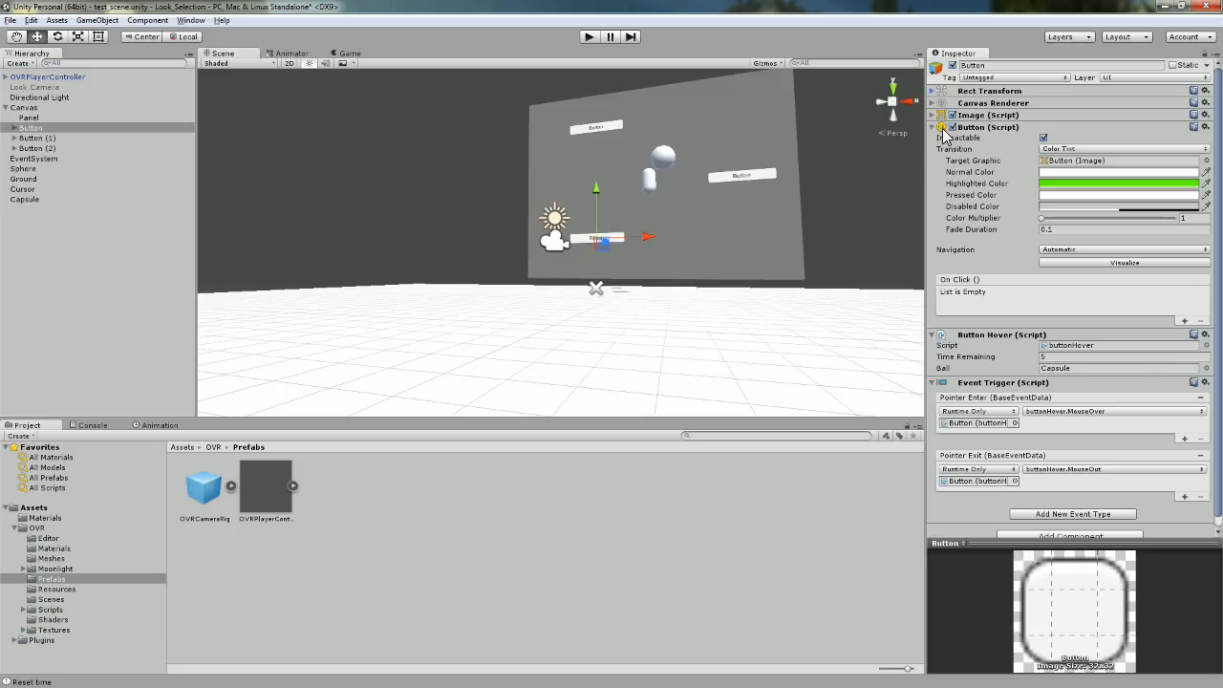
click(990, 128)
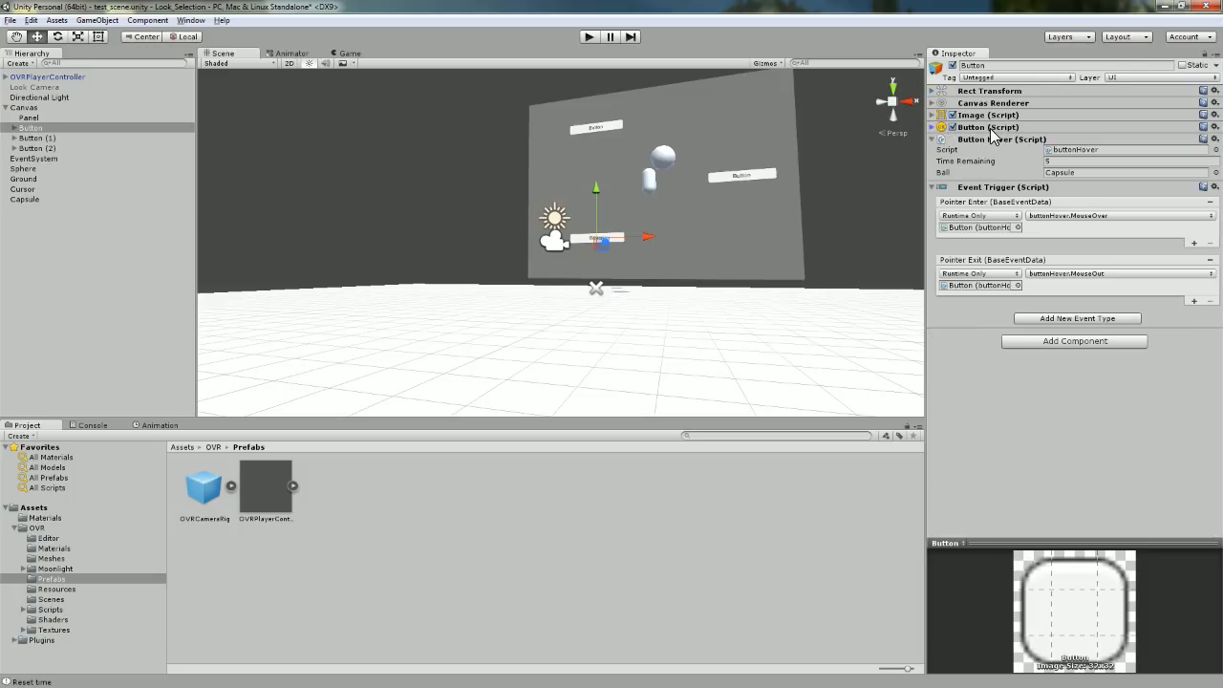
click(933, 127)
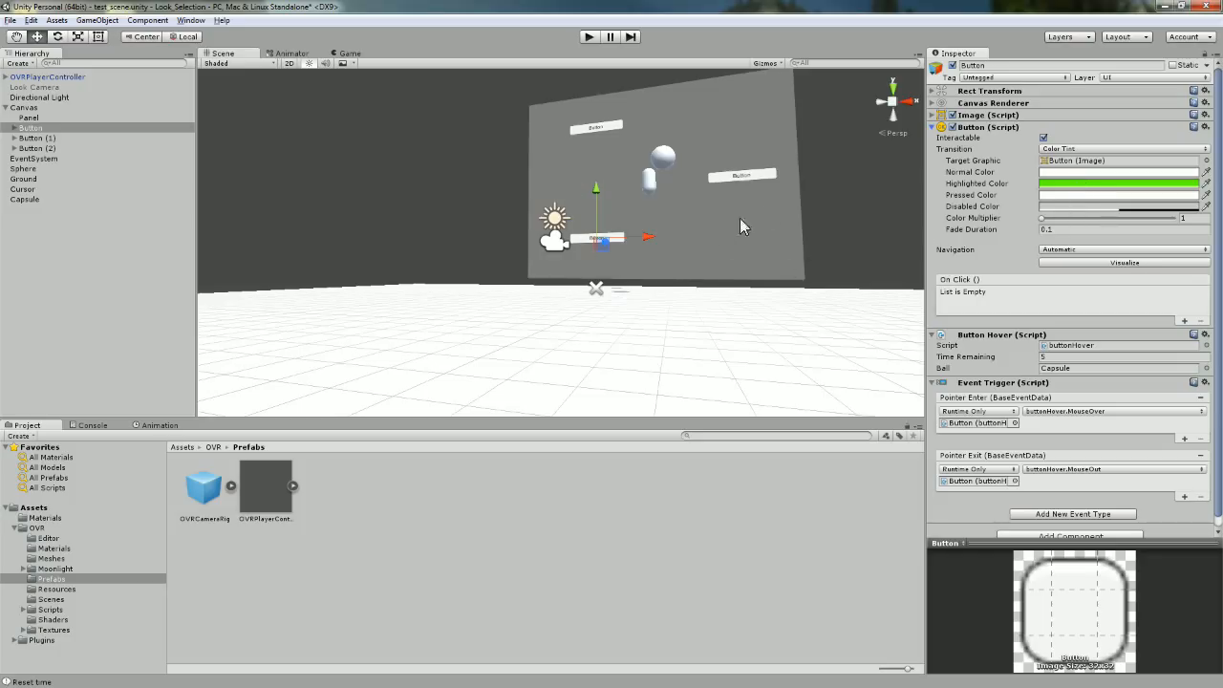
Set the Button's Highlighted Color to bright green 0BFF21 in the colour picker.
click(1088, 181)
drag(904, 155, 872, 130)
drag(869, 124, 896, 133)
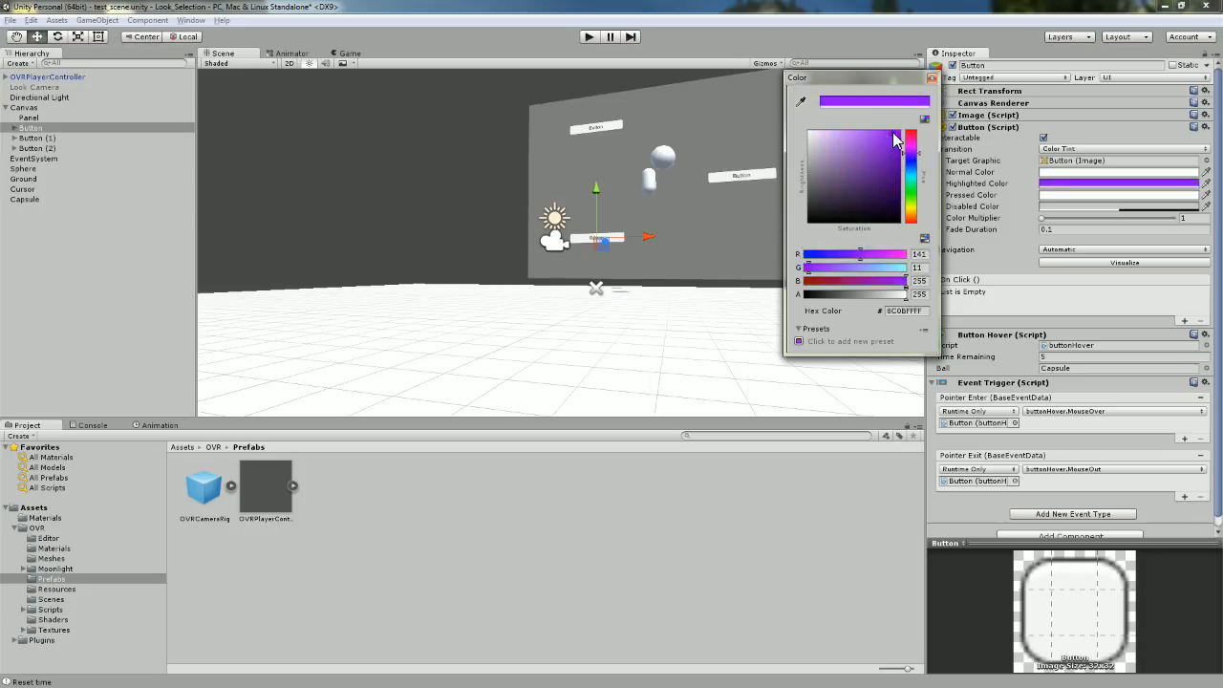
click(912, 162)
click(912, 191)
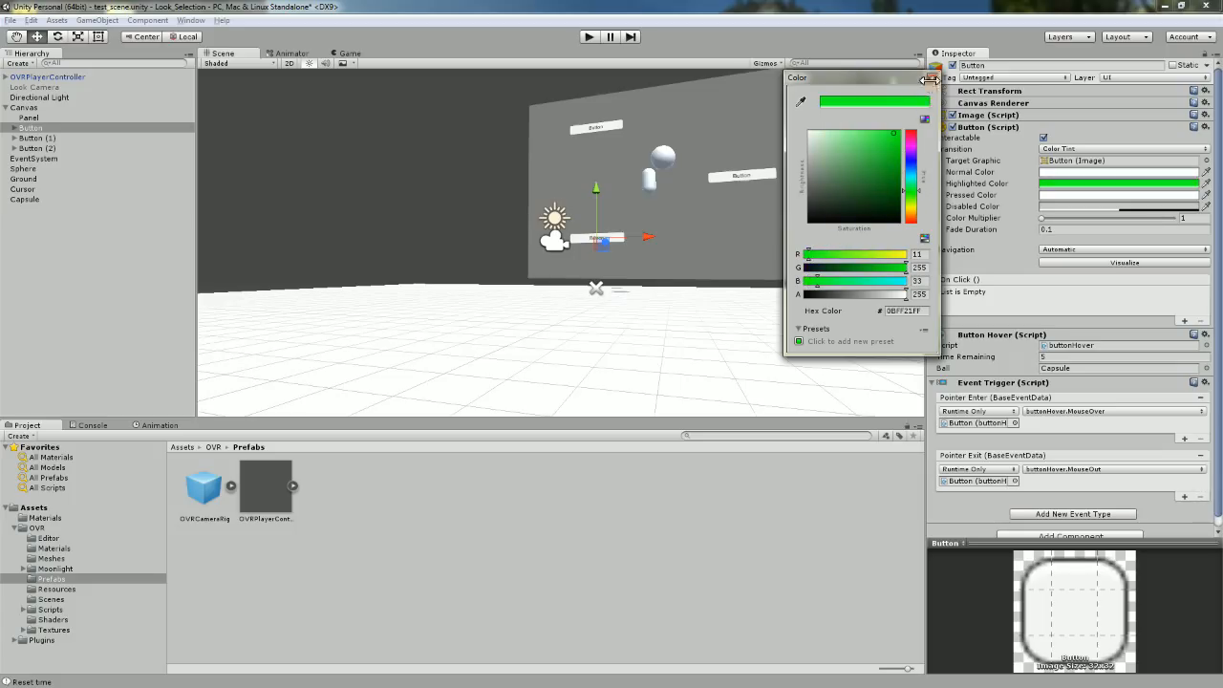
click(932, 77)
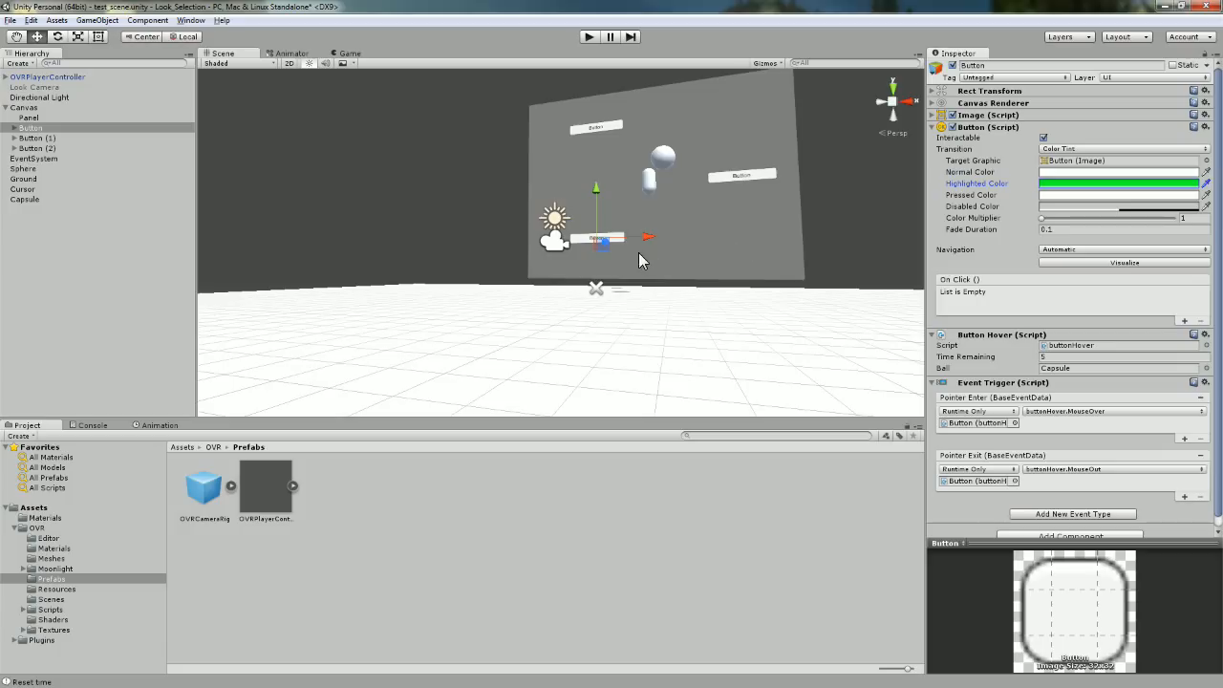
Collapse the Button (Script) settings and dismiss the Add Component search without adding anything.
click(931, 127)
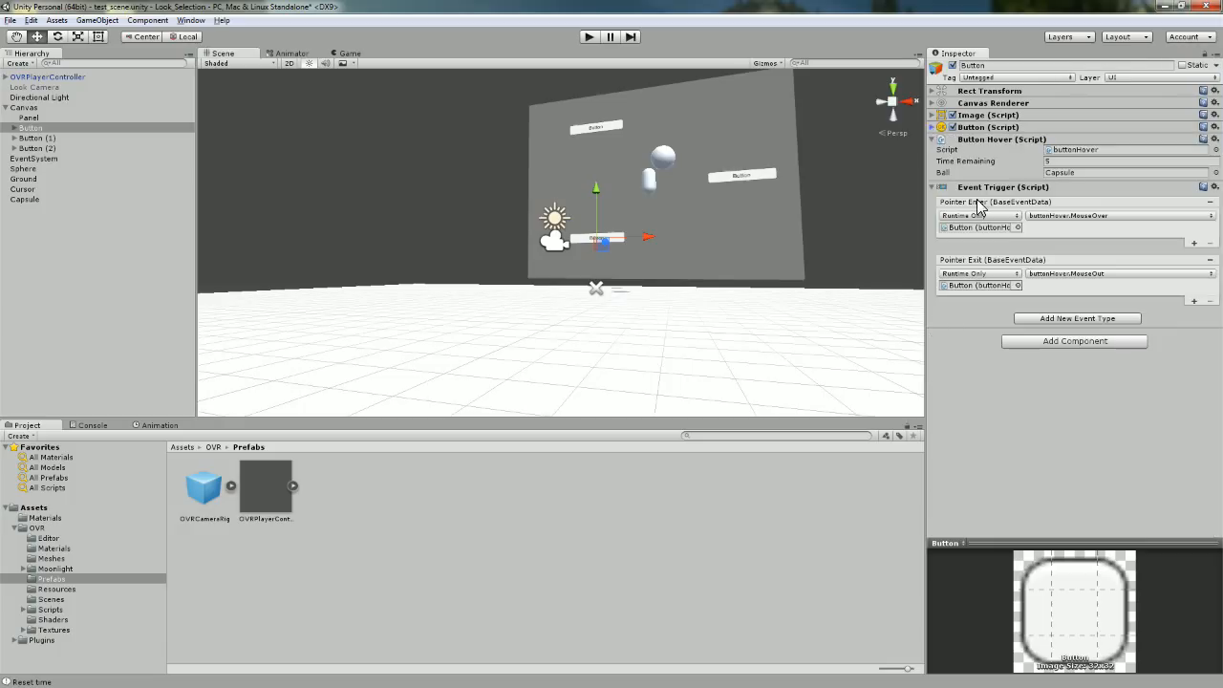
click(1037, 344)
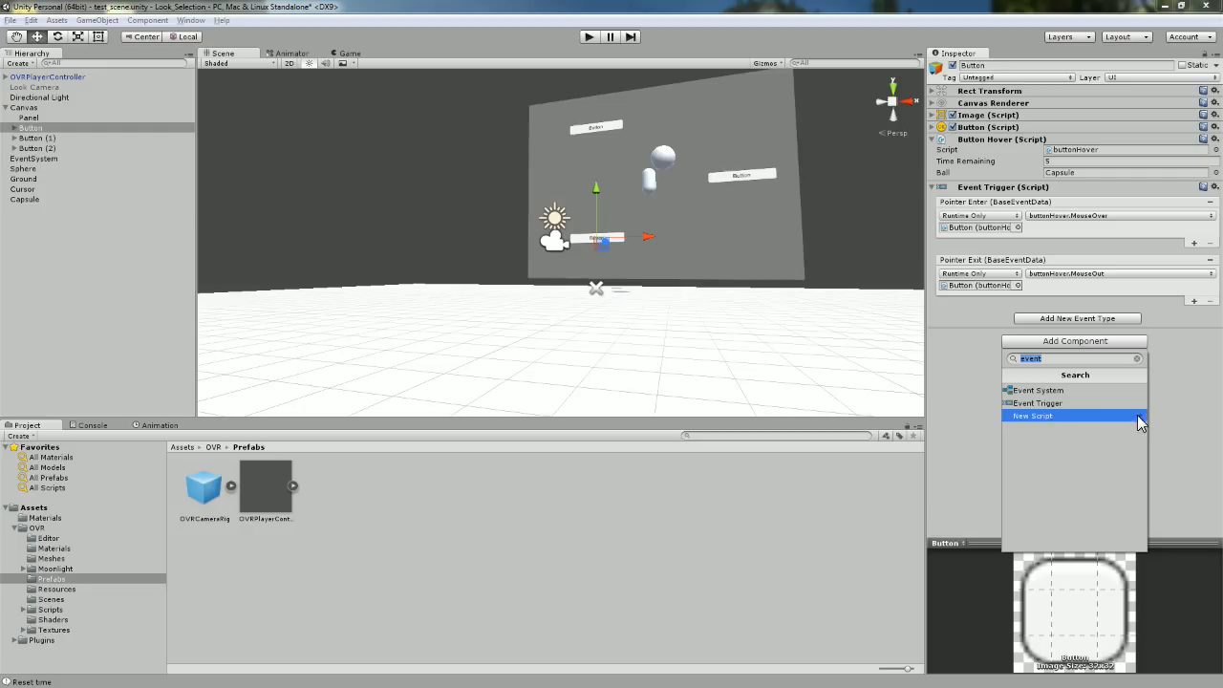
click(1185, 417)
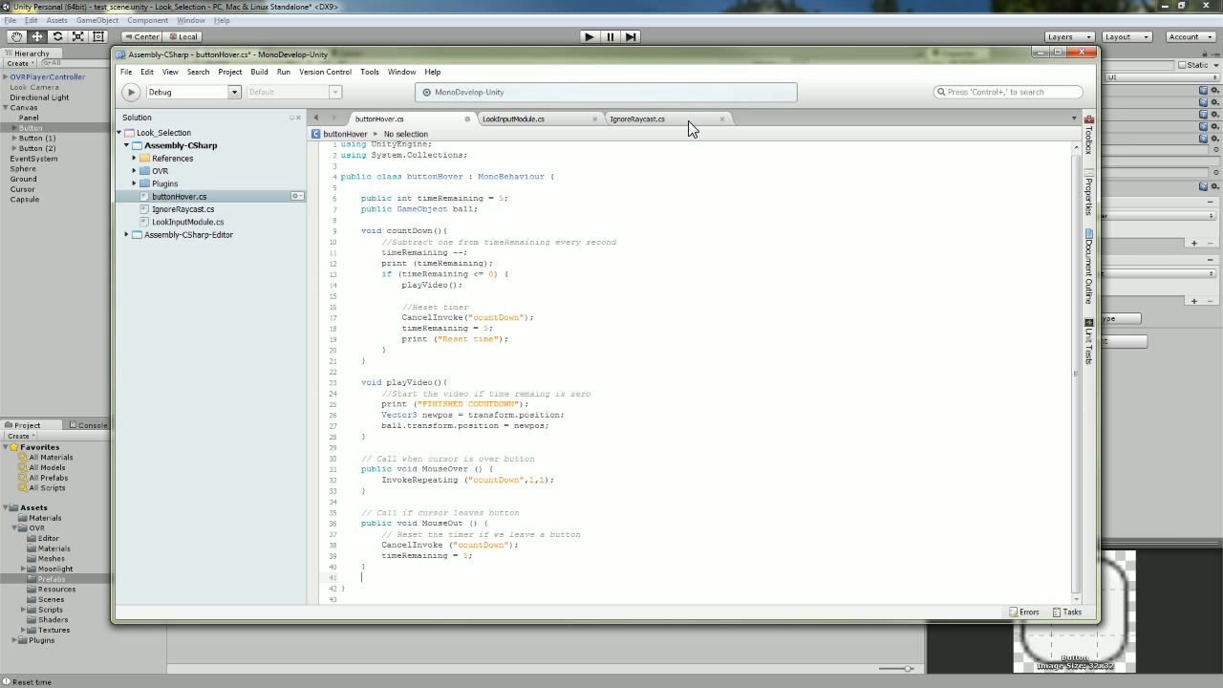
Highlight the using statements, buttonHover class declaration and class body in buttonHover.cs.
drag(695, 51, 759, 13)
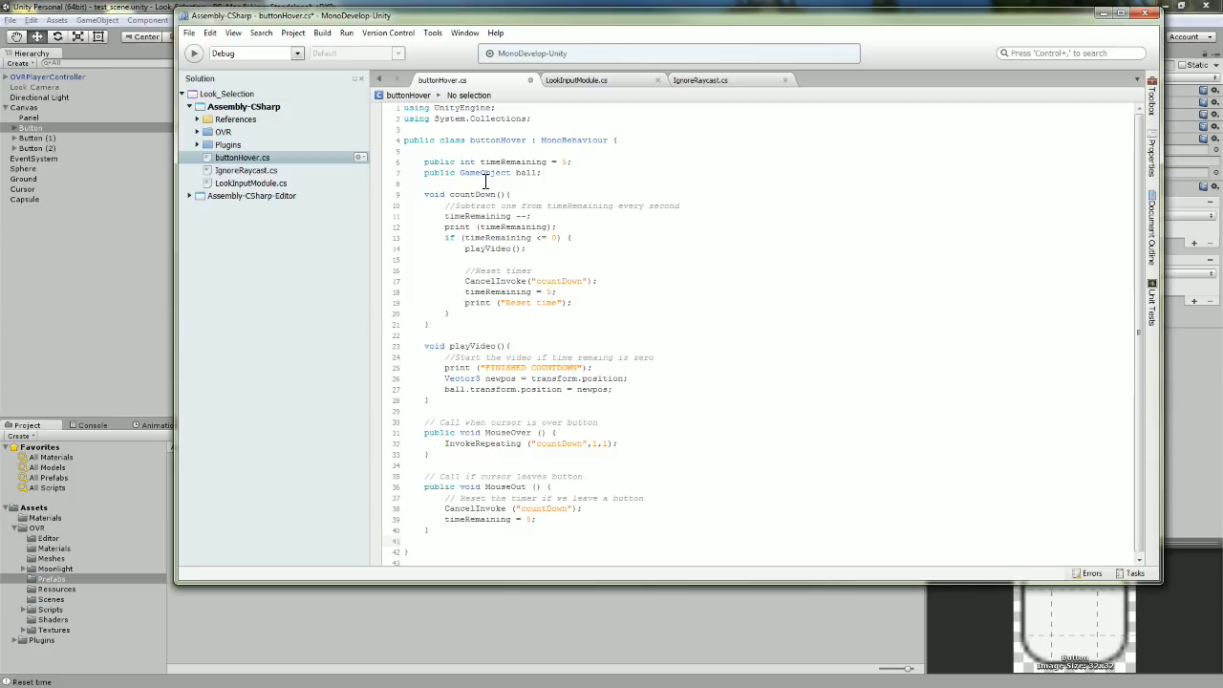
drag(404, 108, 545, 119)
click(524, 151)
drag(404, 140, 637, 151)
click(405, 141)
drag(405, 141, 445, 554)
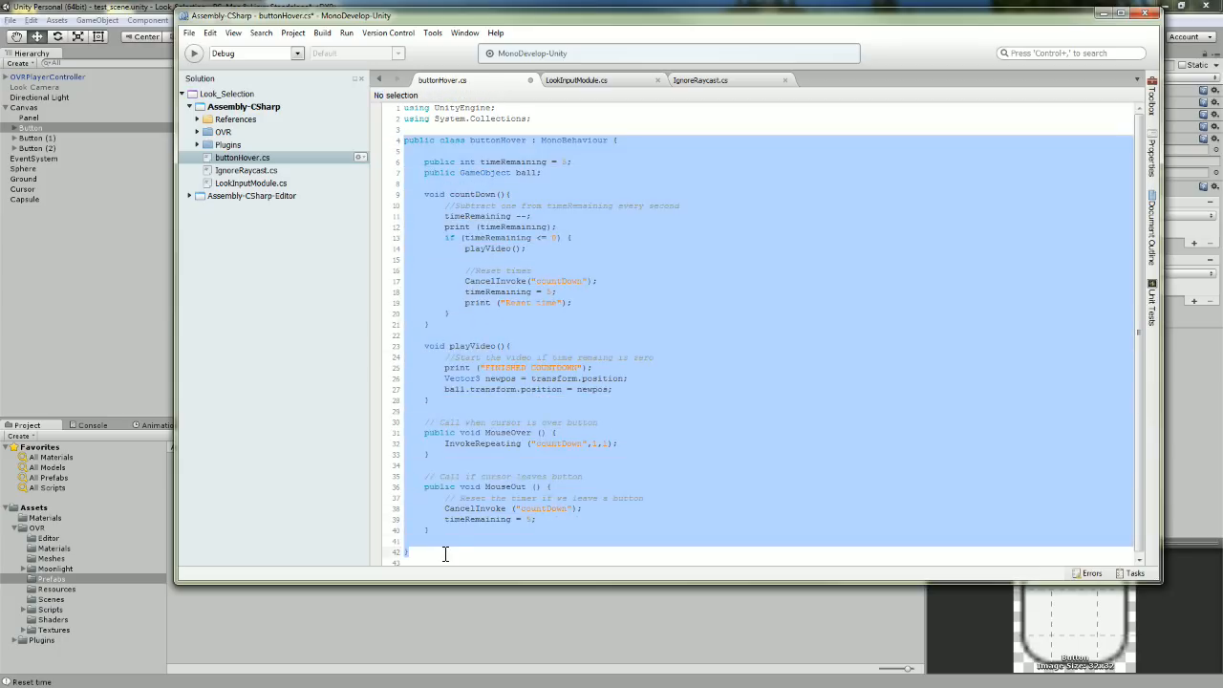
click(590, 281)
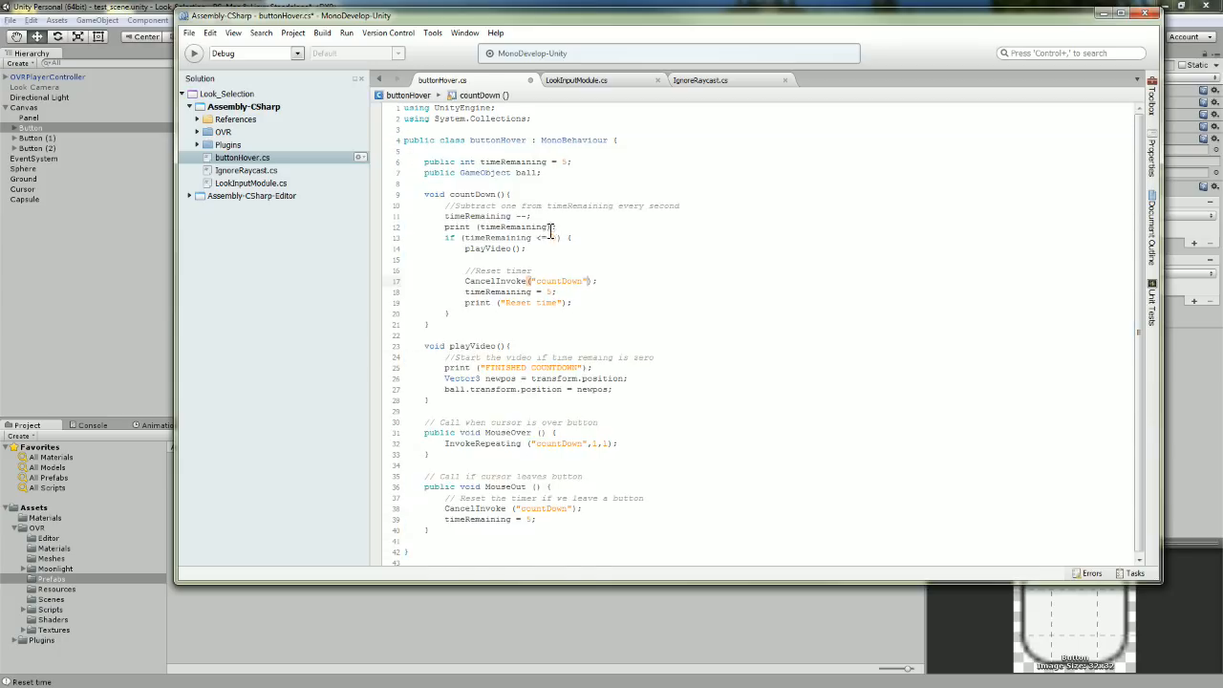
Point out line 6's public int timeRemaining = 5 and line 7's ball GameObject variable.
double_click(432, 161)
double_click(469, 161)
drag(480, 163, 546, 162)
double_click(436, 162)
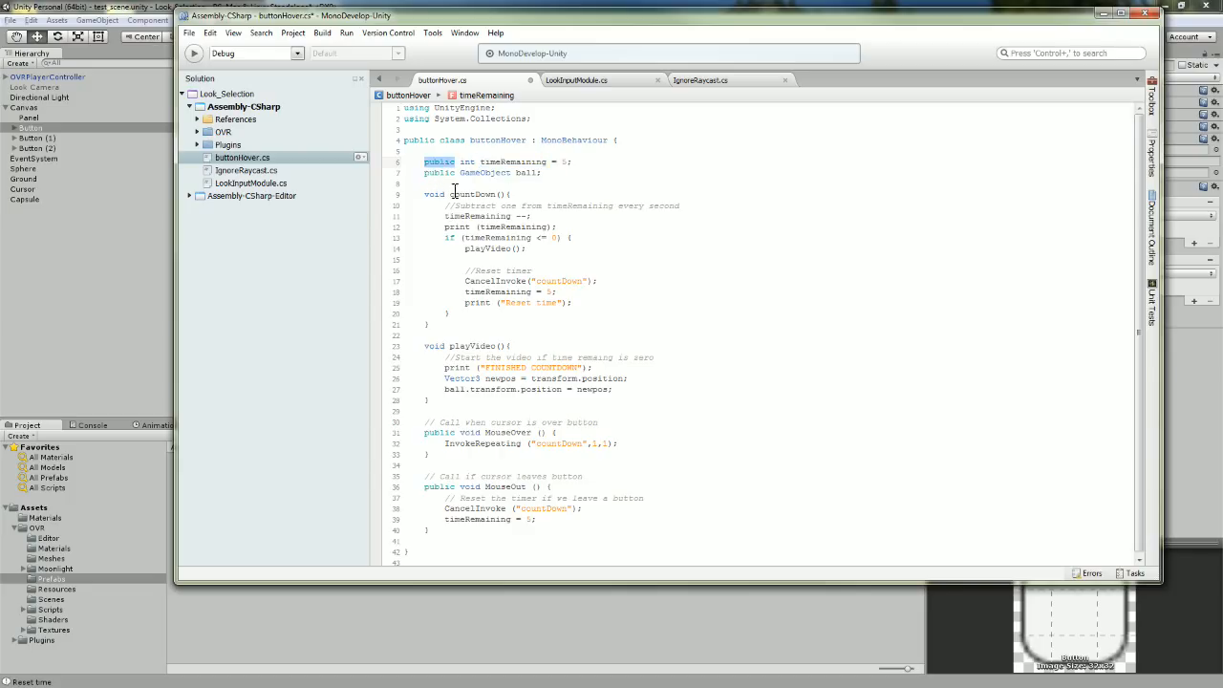
click(552, 187)
click(446, 163)
click(567, 163)
click(439, 174)
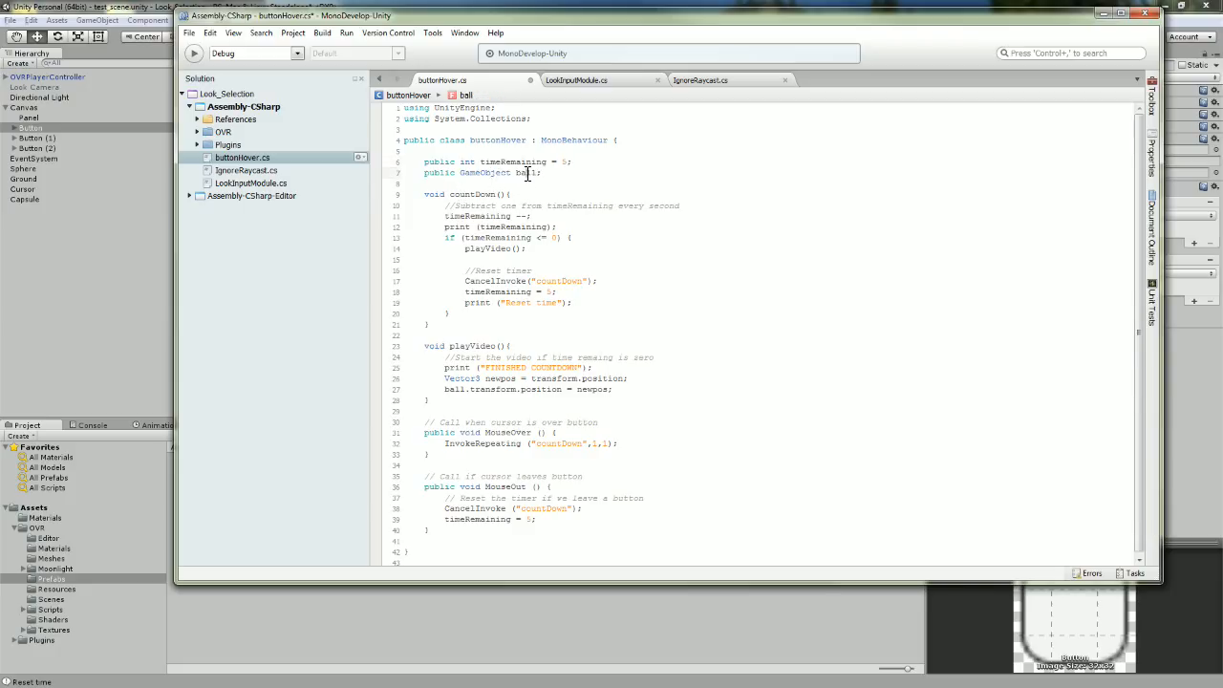
drag(697, 23, 736, 67)
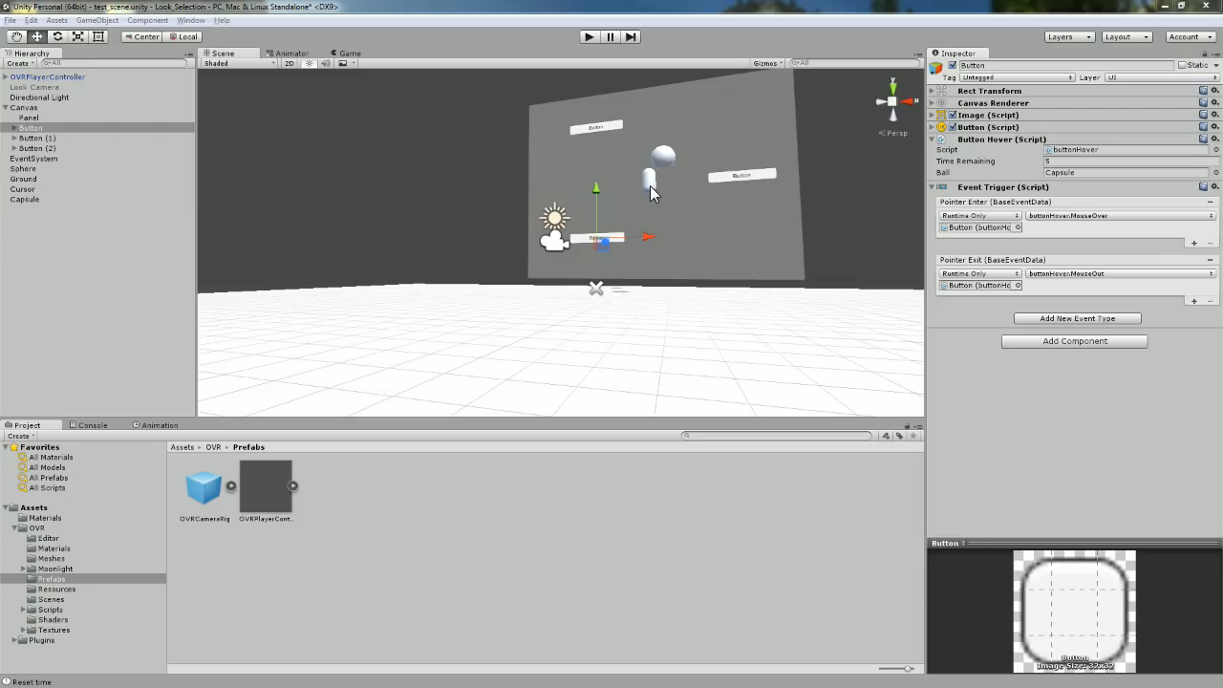
Inspect the first Button's buttonHover: Time Remaining 5 and Ball set to Capsule, comparing Button (2).
click(663, 161)
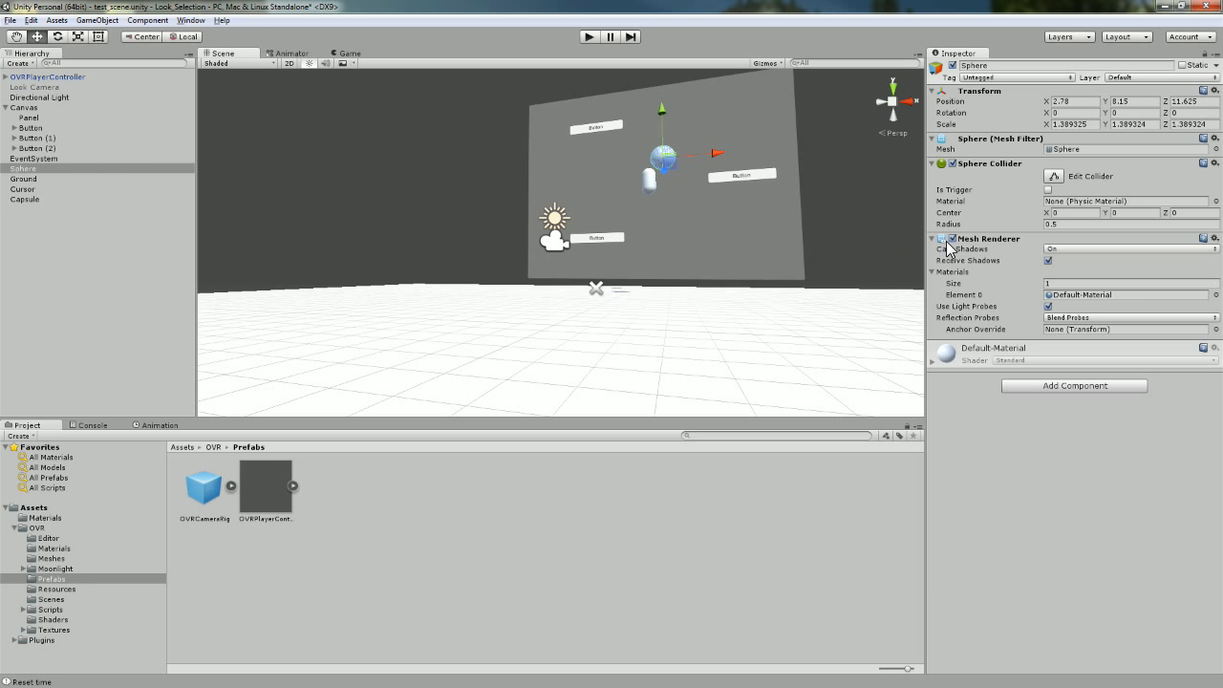
click(32, 128)
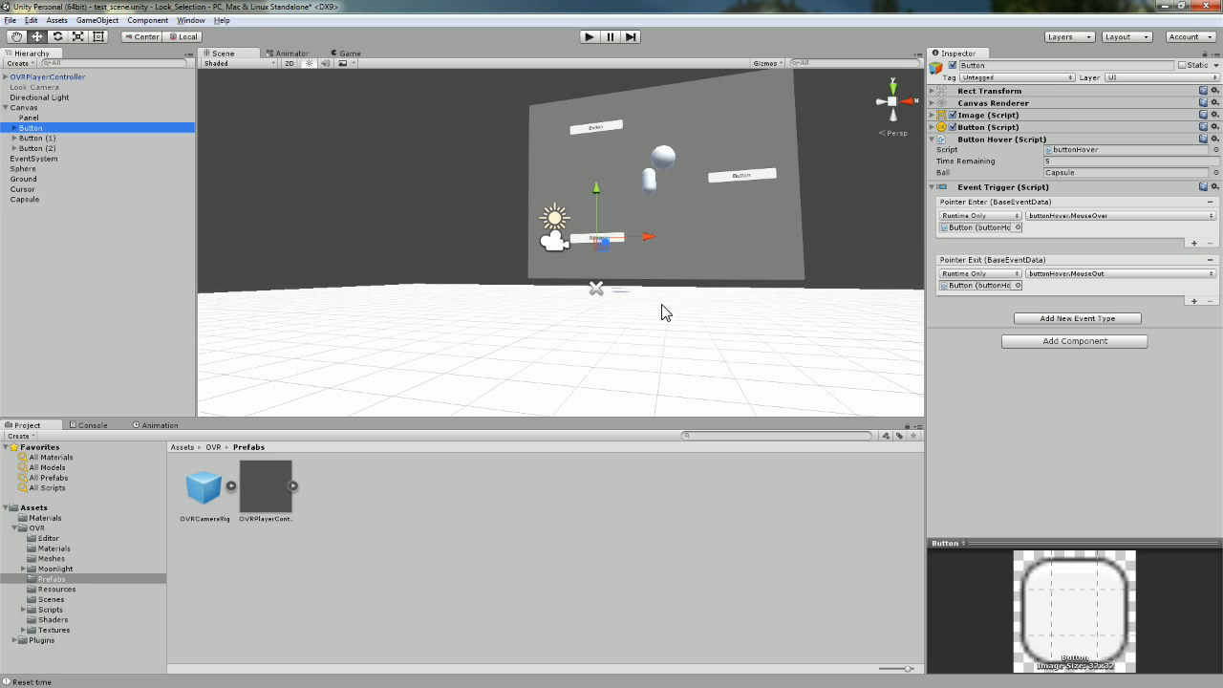
click(933, 187)
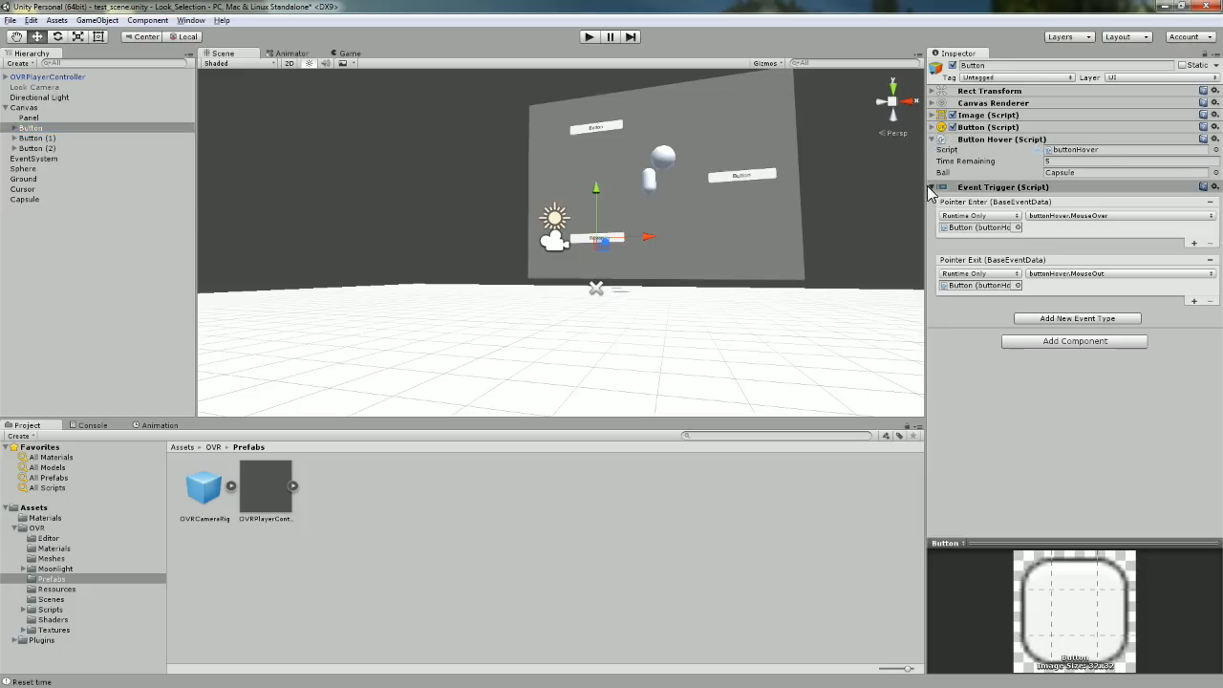
click(1063, 162)
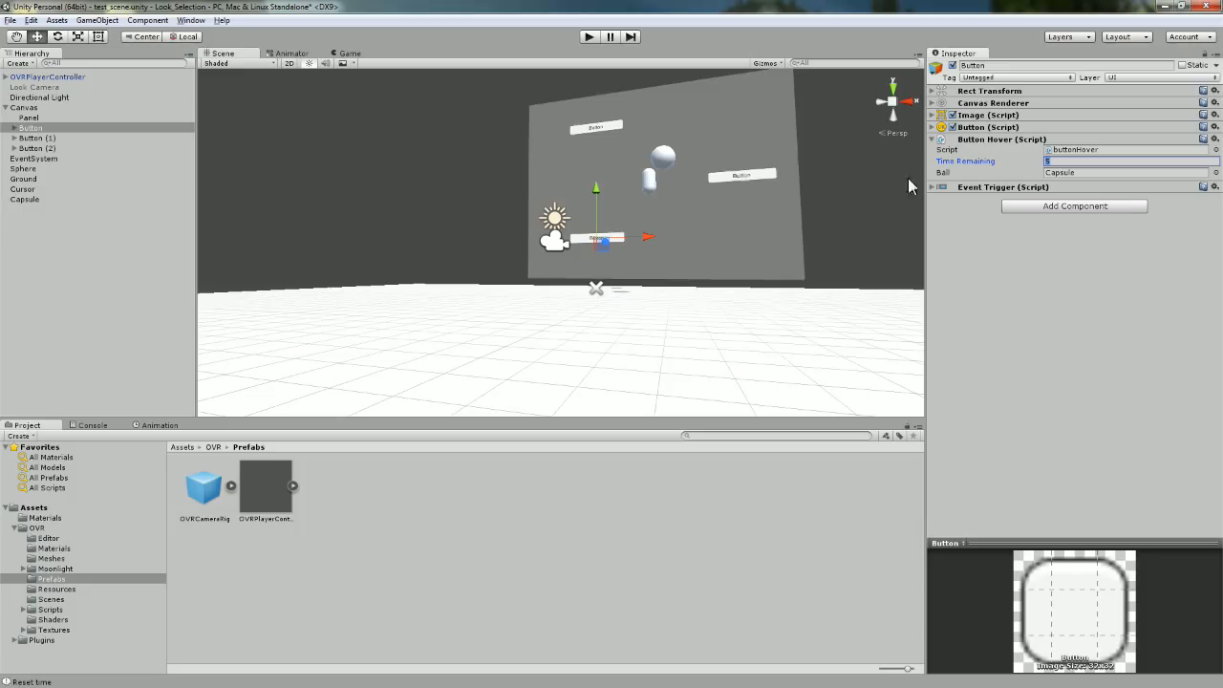
click(1091, 172)
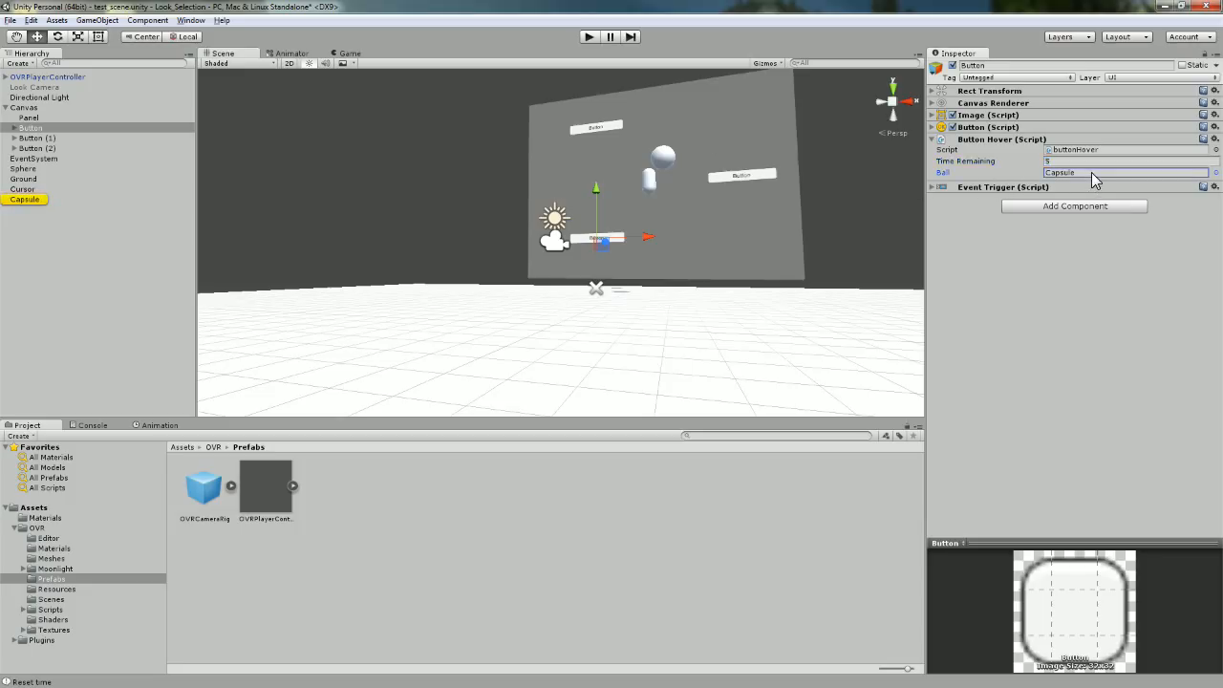
click(649, 180)
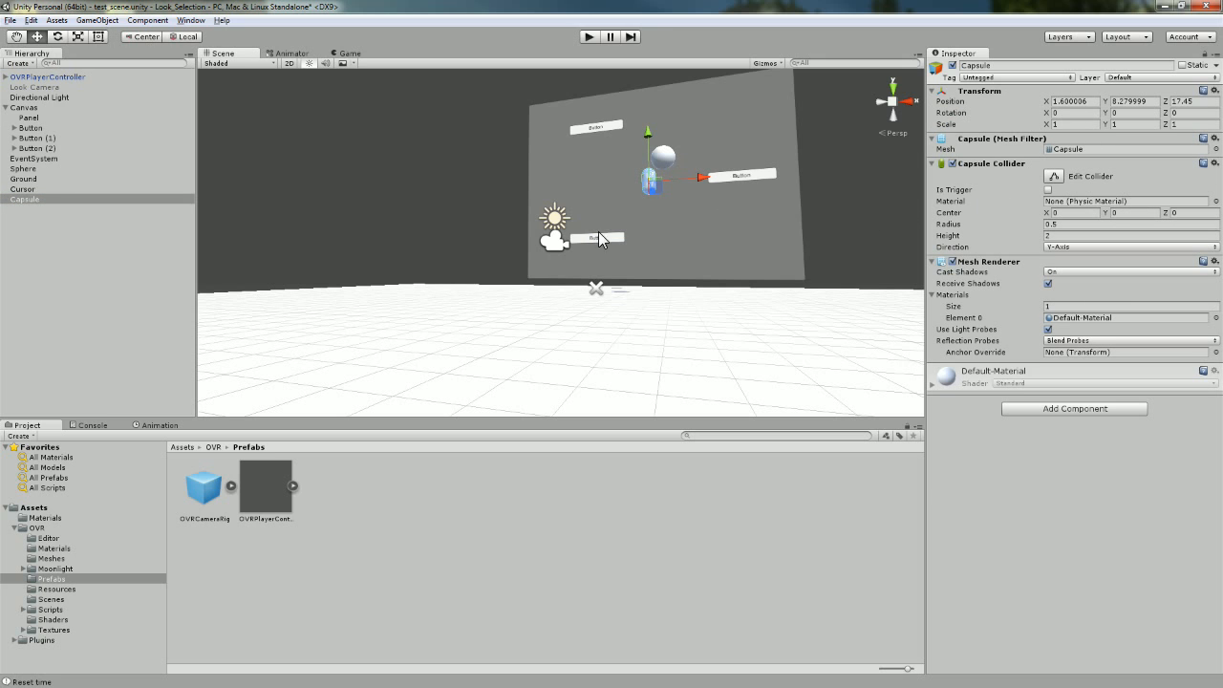
click(37, 148)
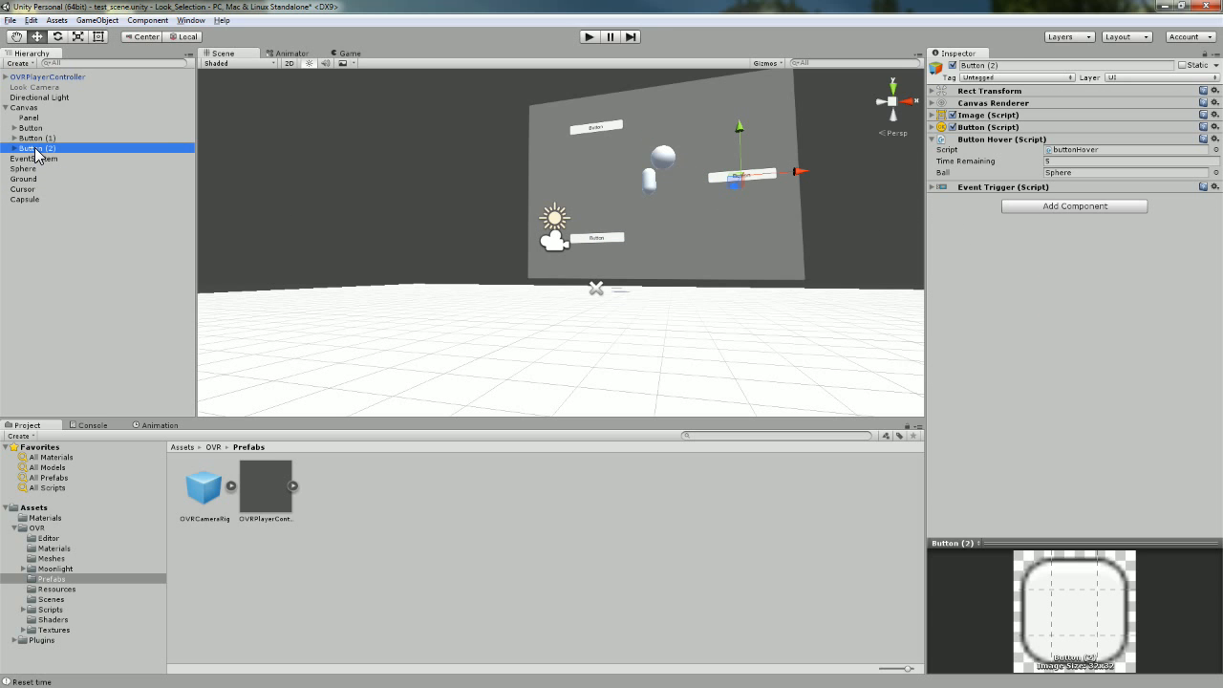
click(56, 129)
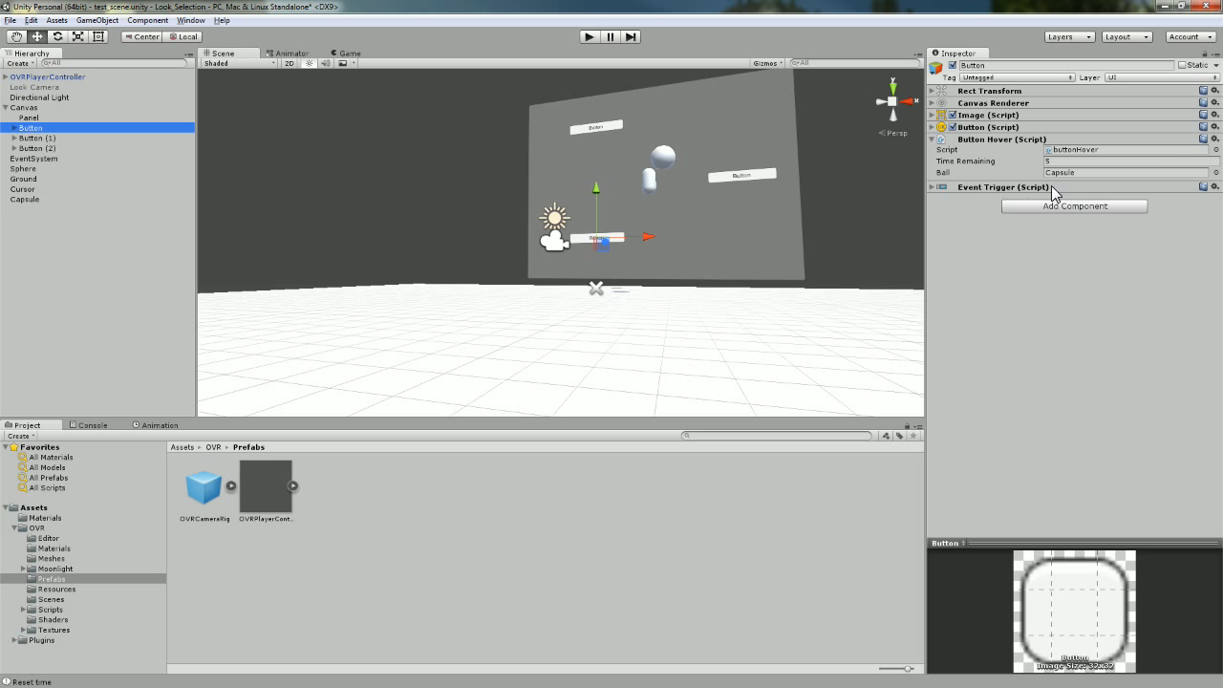
Assign Sphere as the first Button's Ball via the object picker.
click(1212, 173)
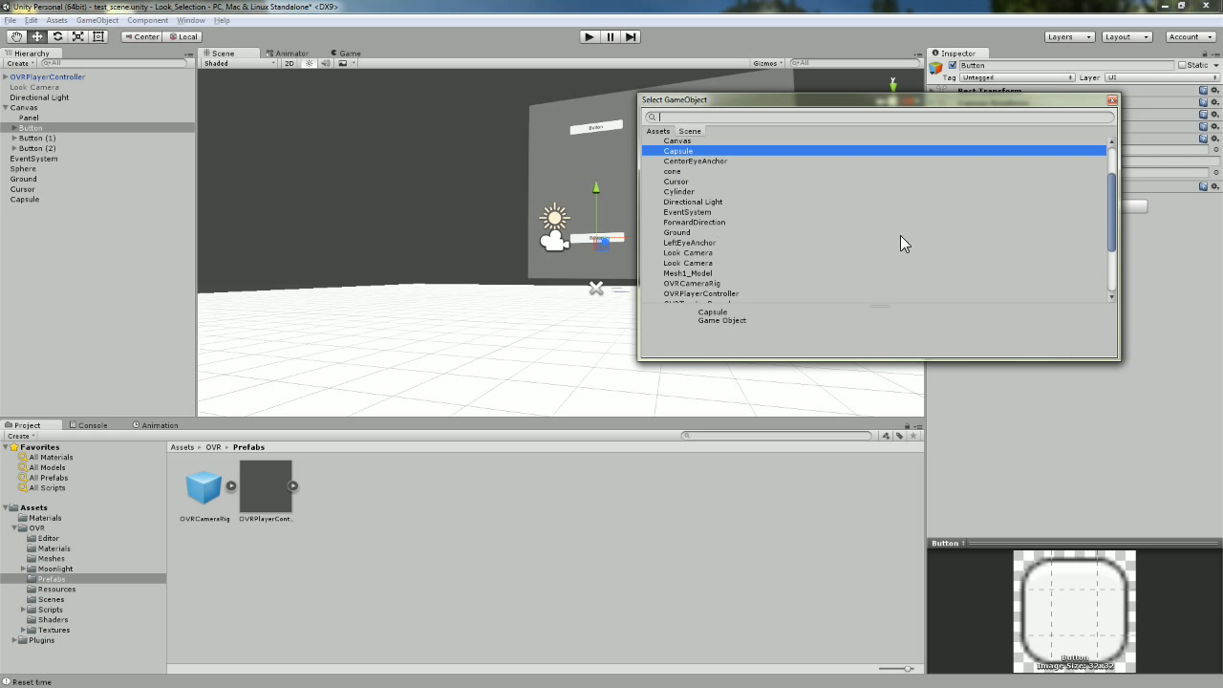
scroll(965, 237, down, 3)
click(673, 268)
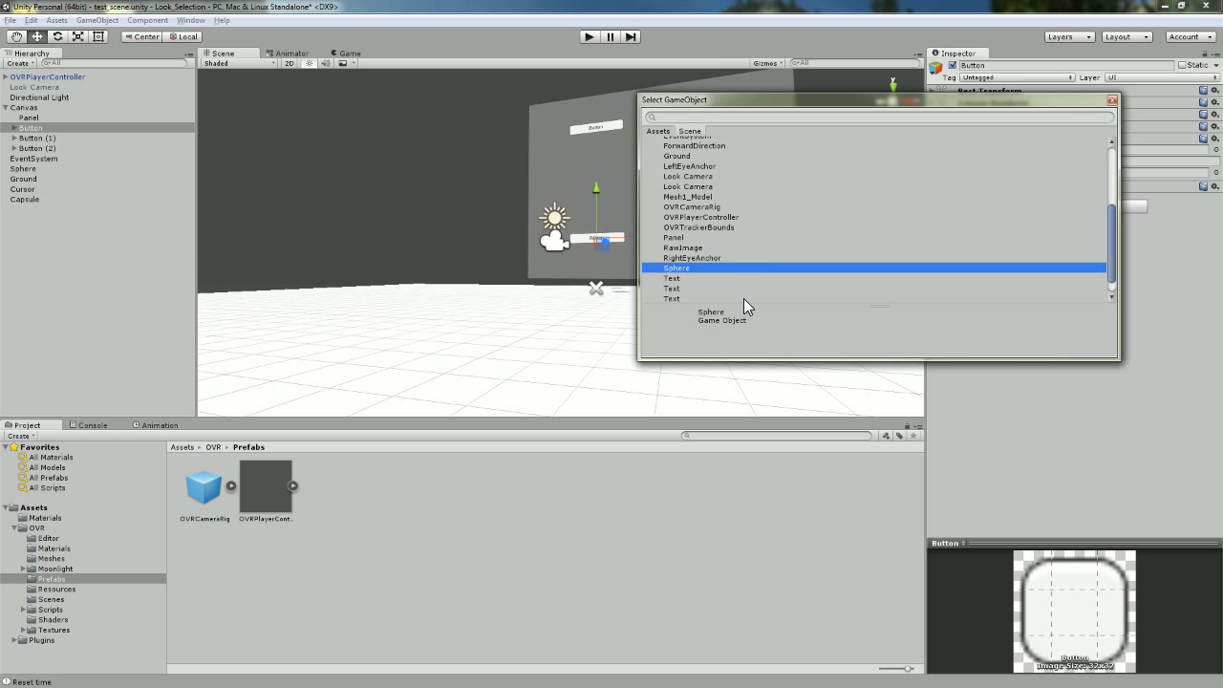
click(1111, 100)
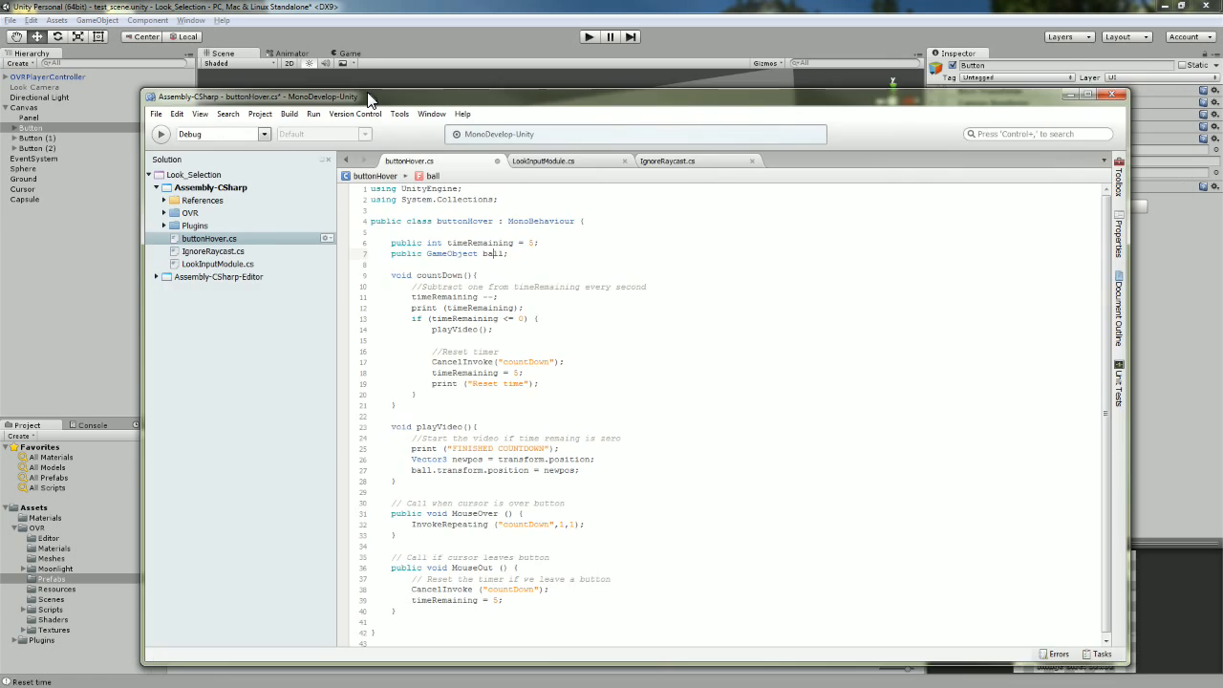
drag(366, 97, 372, 47)
drag(523, 207, 532, 371)
click(445, 216)
click(531, 365)
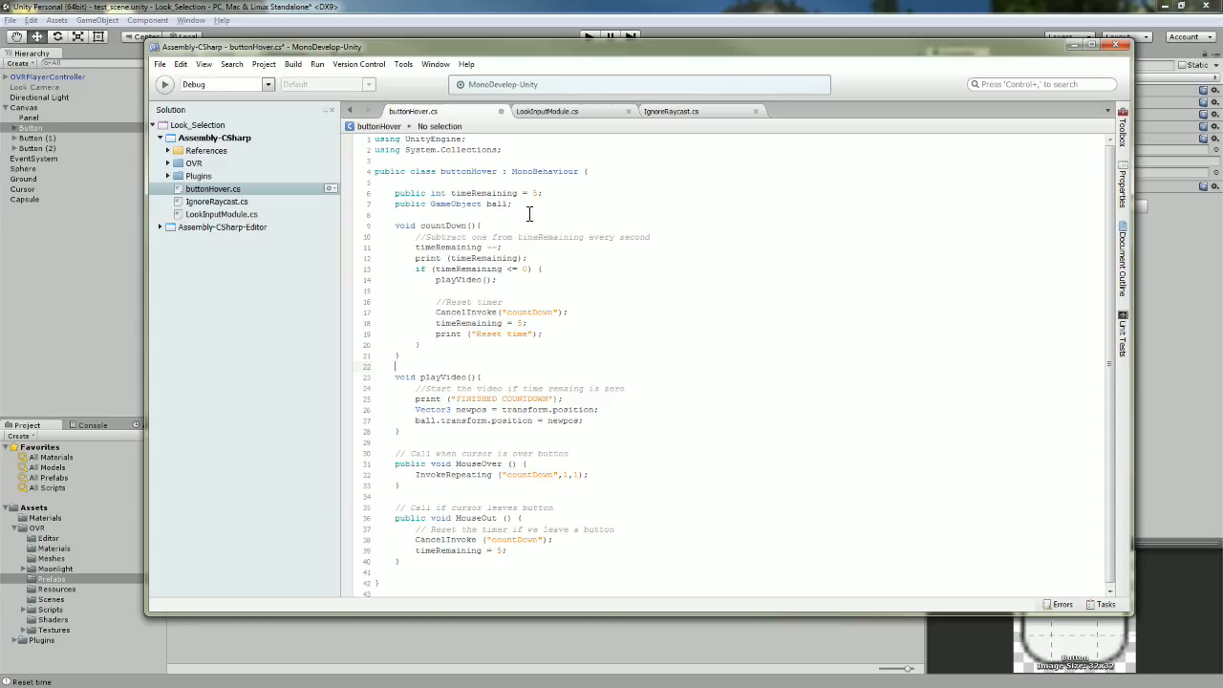
click(541, 193)
double_click(535, 193)
drag(415, 248, 505, 248)
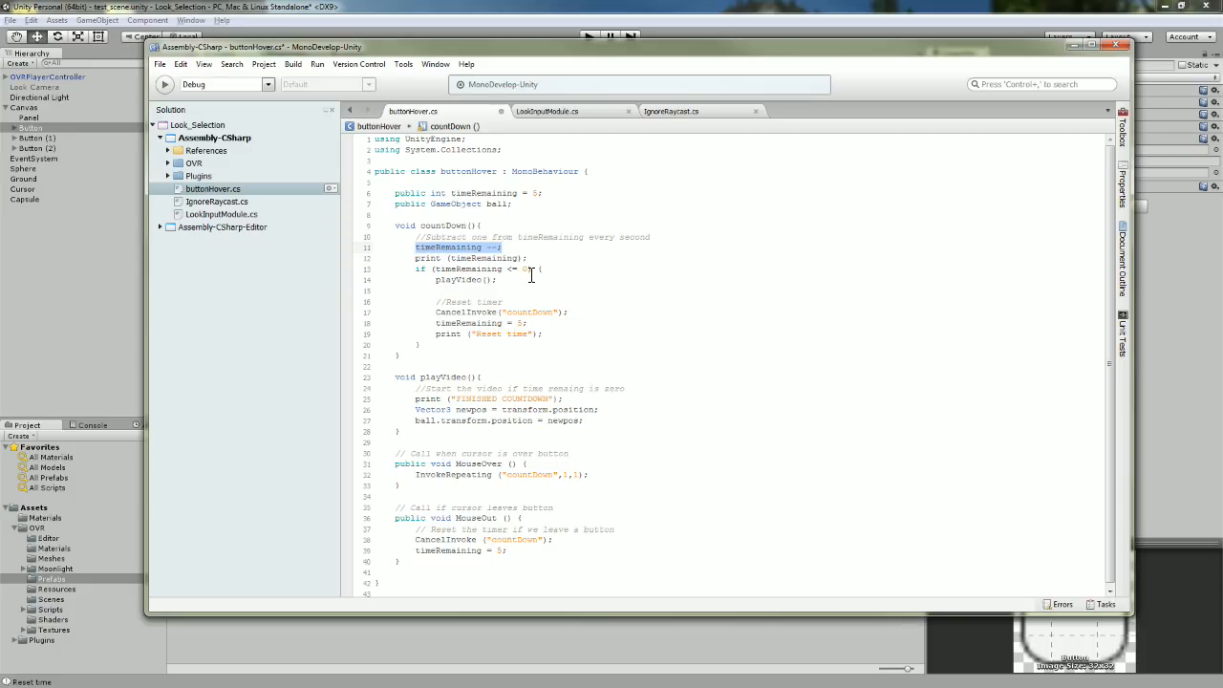
click(532, 274)
drag(416, 258, 534, 259)
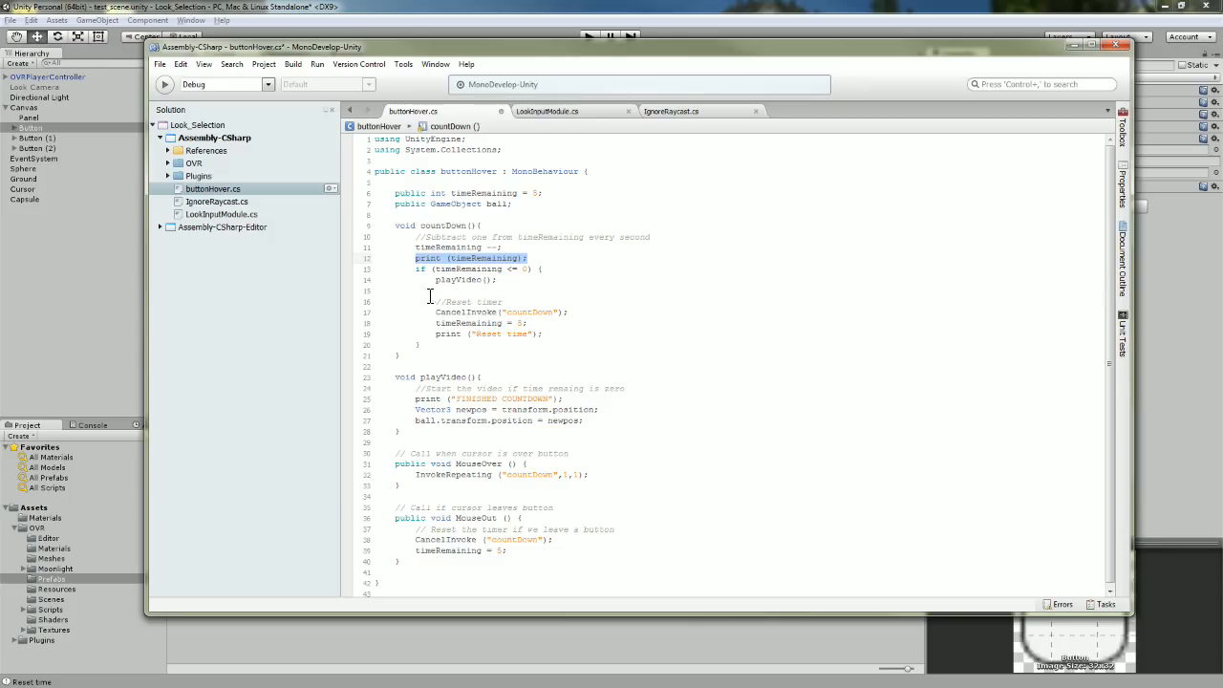
mouse_move(416, 270)
mouse_down()
mouse_move(556, 270)
mouse_move(438, 280)
mouse_up()
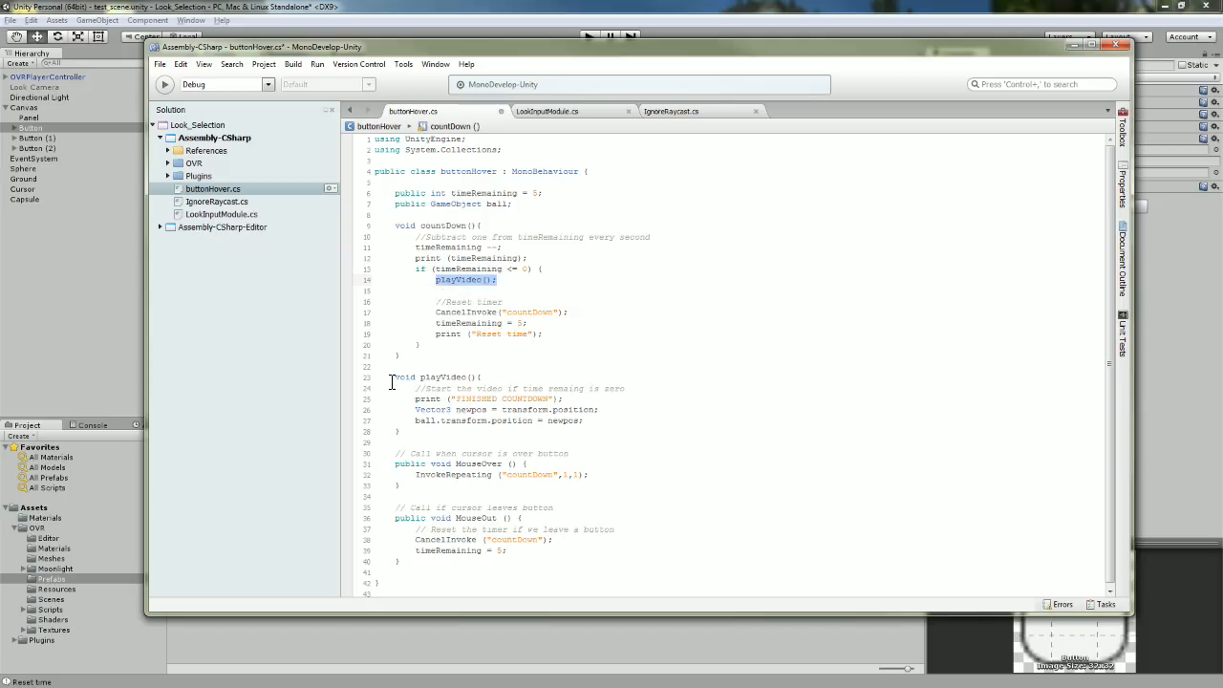
drag(394, 376, 441, 432)
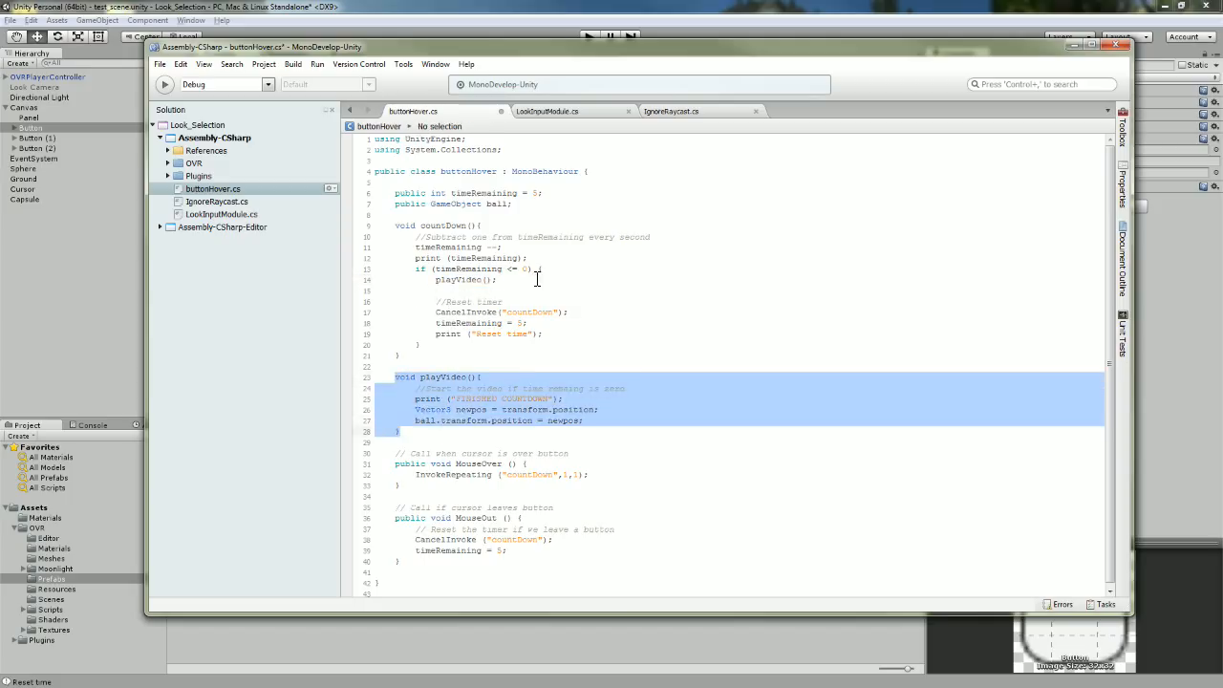
drag(497, 279, 417, 279)
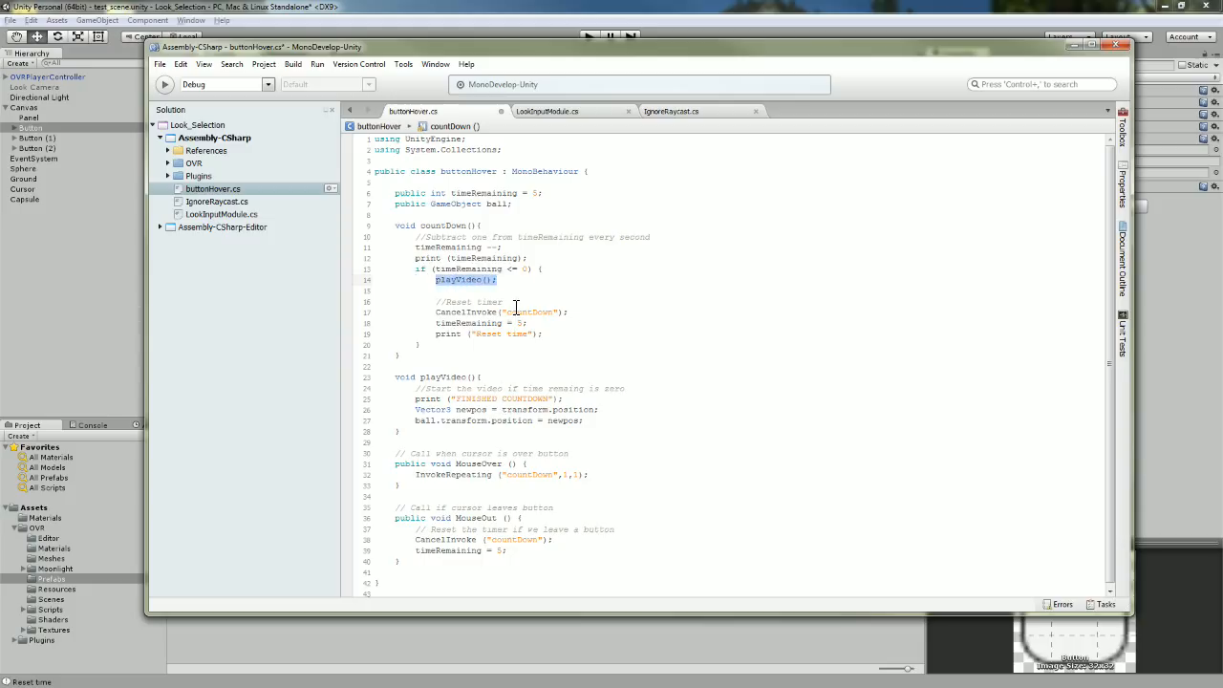
click(505, 358)
drag(436, 279, 497, 280)
click(455, 316)
drag(436, 302, 568, 313)
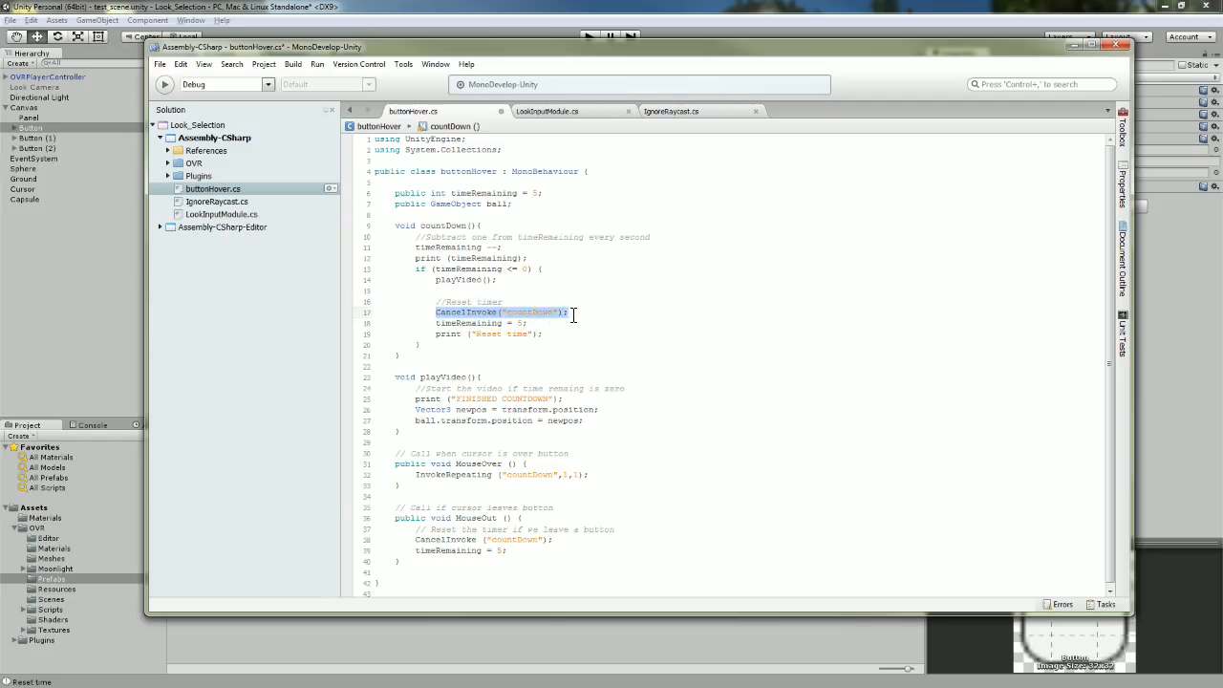
double_click(444, 226)
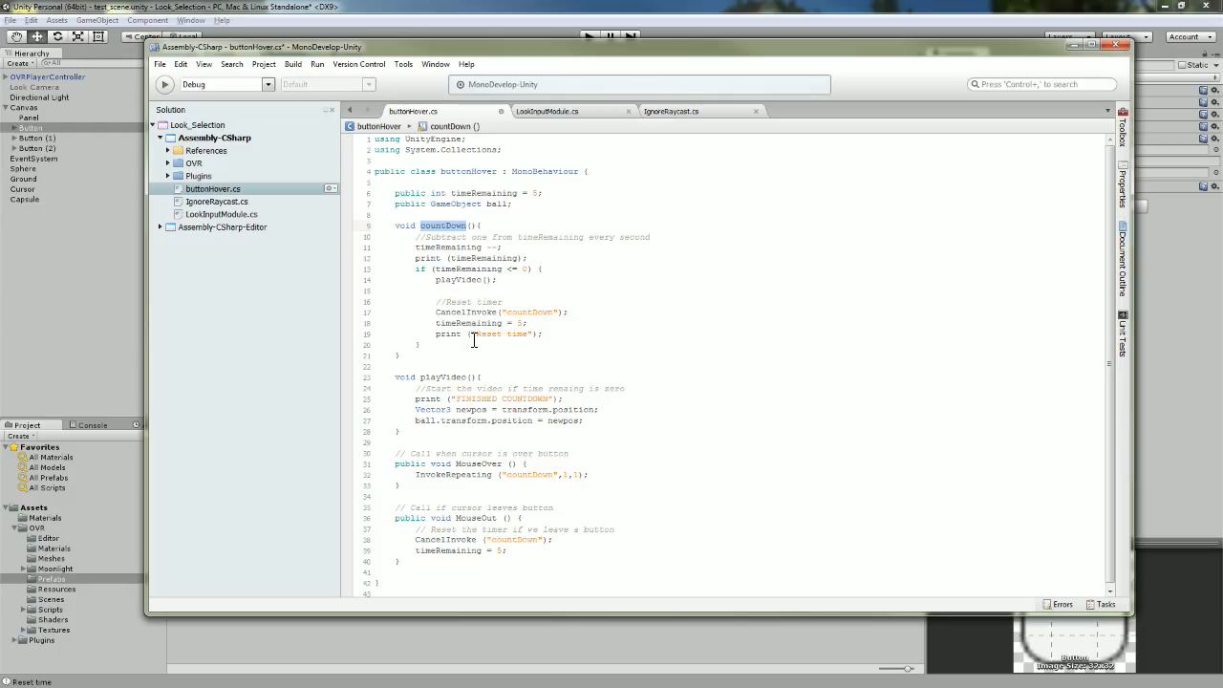
mouse_move(437, 324)
mouse_down()
mouse_move(528, 324)
mouse_move(426, 346)
mouse_move(441, 342)
mouse_up()
click(523, 325)
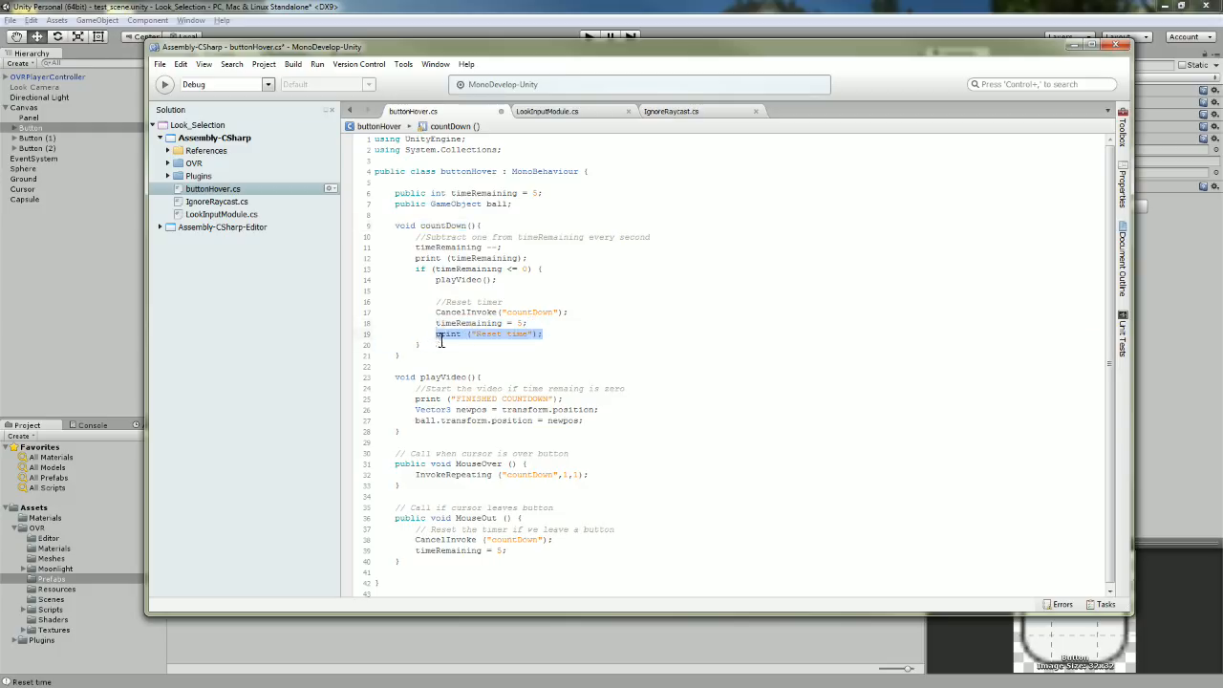
click(530, 377)
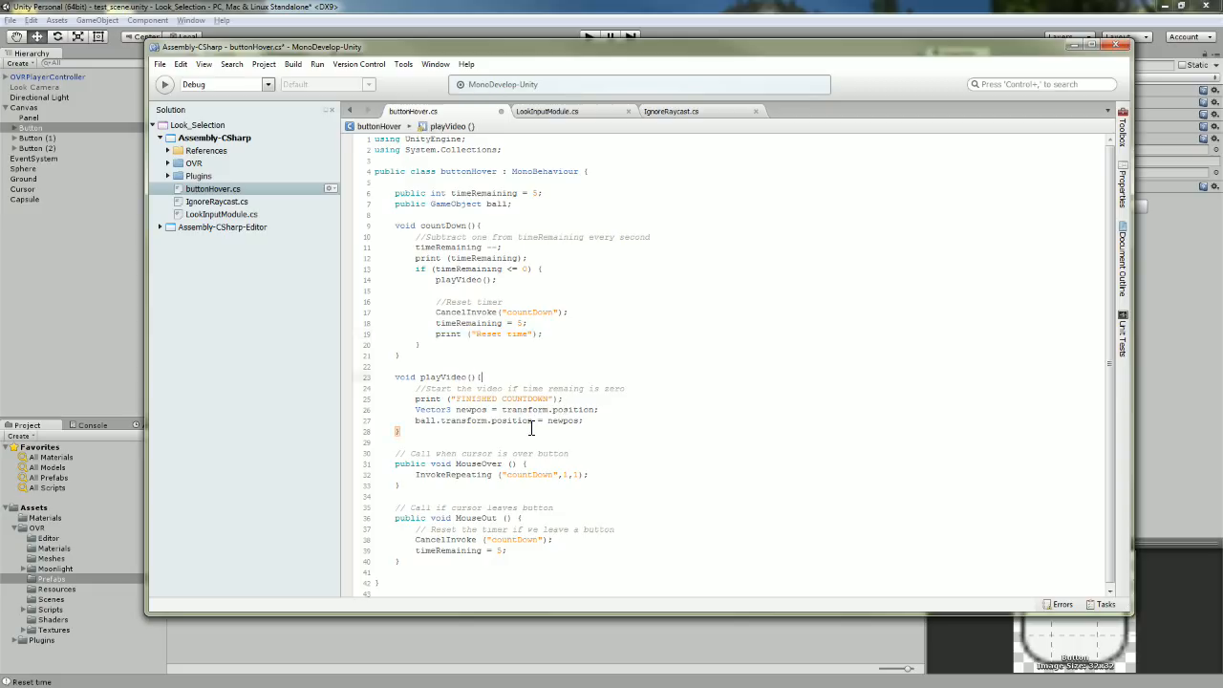
click(520, 352)
drag(395, 376, 485, 379)
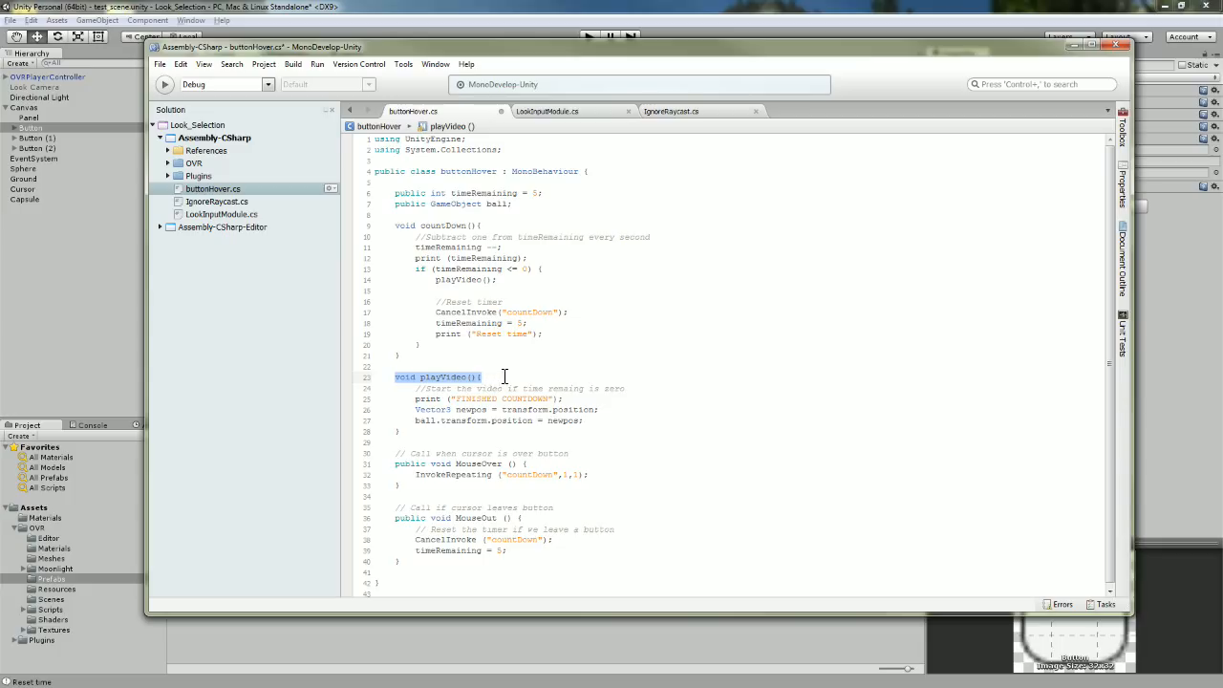
click(497, 382)
mouse_move(416, 389)
mouse_down()
mouse_move(595, 408)
mouse_move(415, 402)
mouse_up()
click(588, 426)
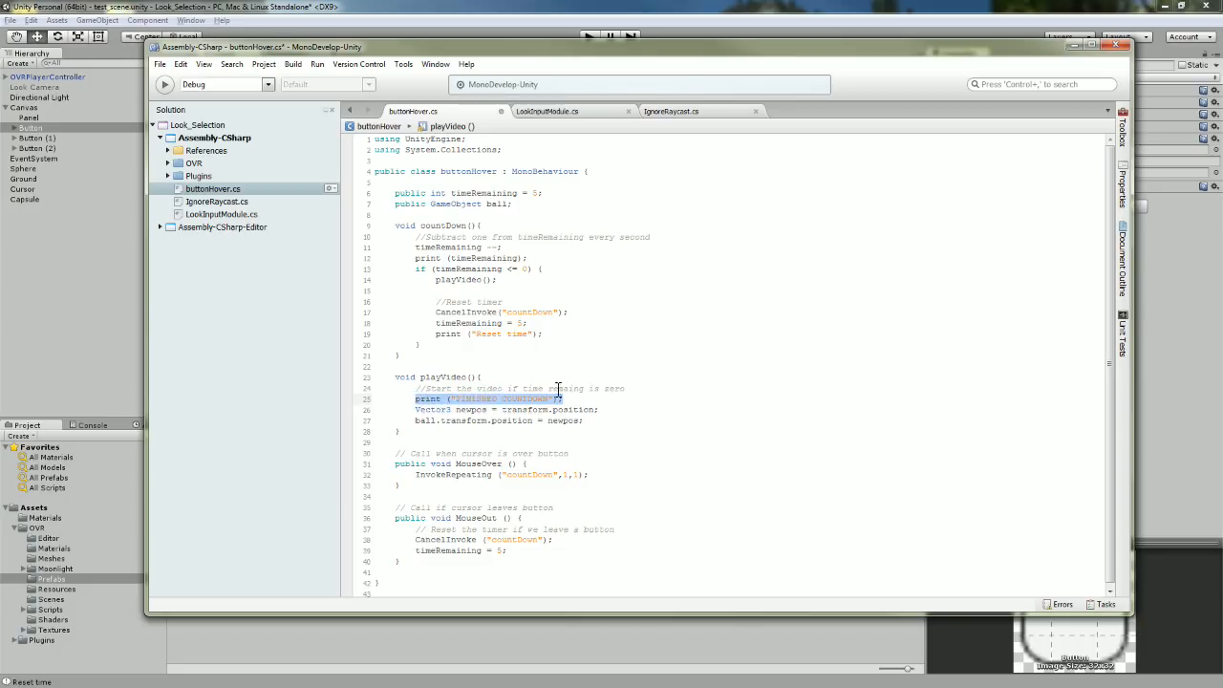
click(591, 418)
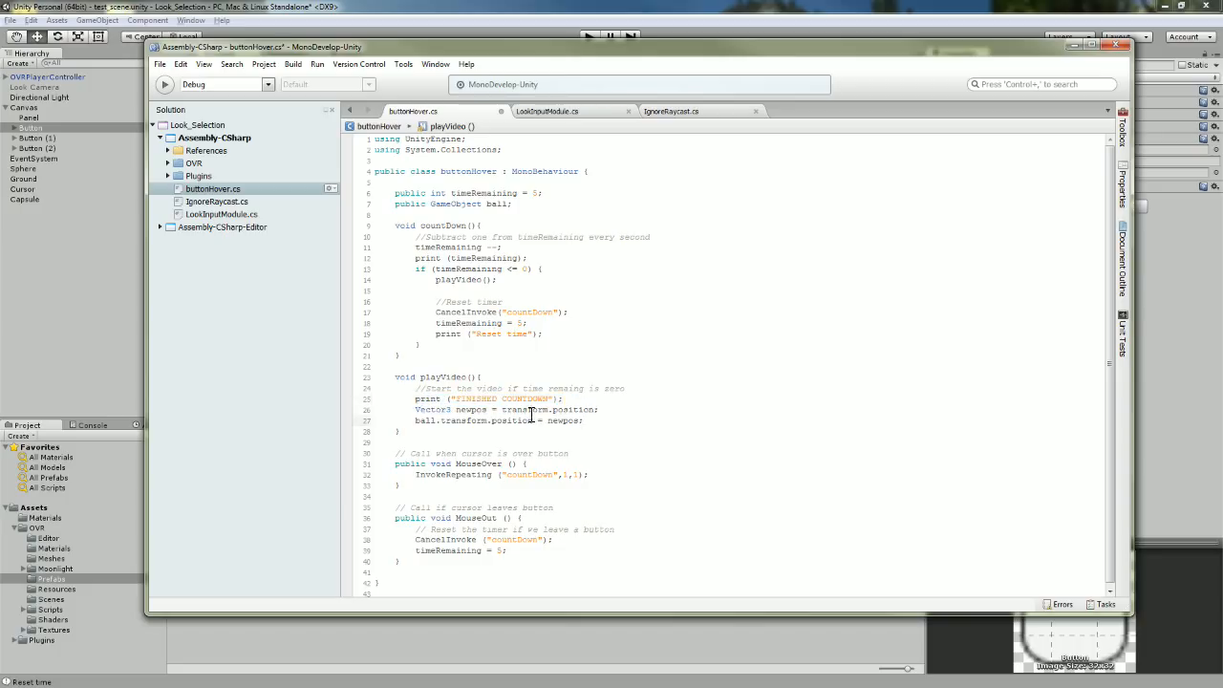
drag(503, 410, 600, 411)
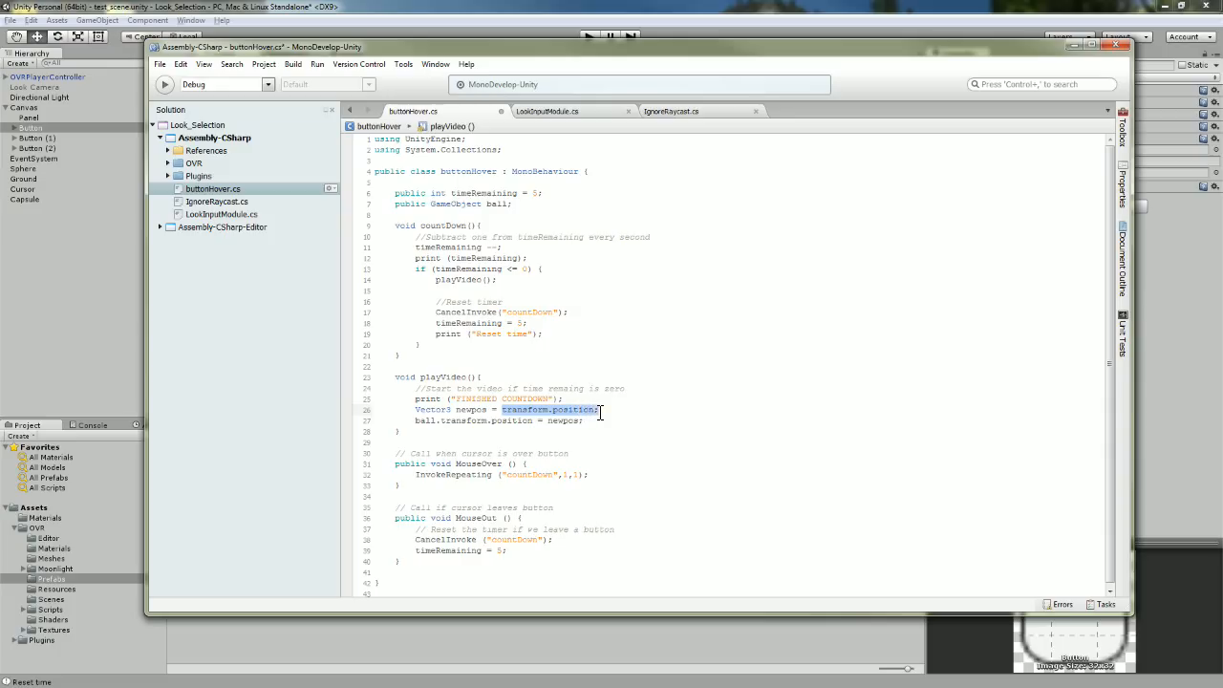
double_click(463, 410)
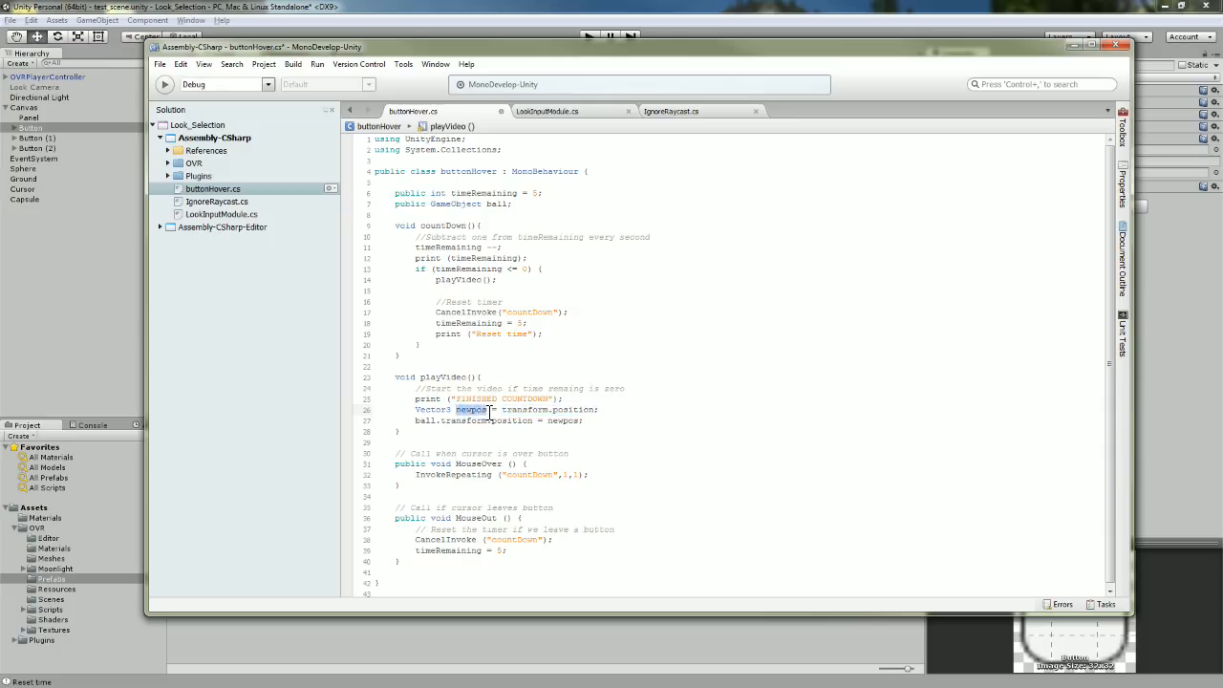
drag(416, 410, 486, 410)
double_click(425, 421)
double_click(493, 204)
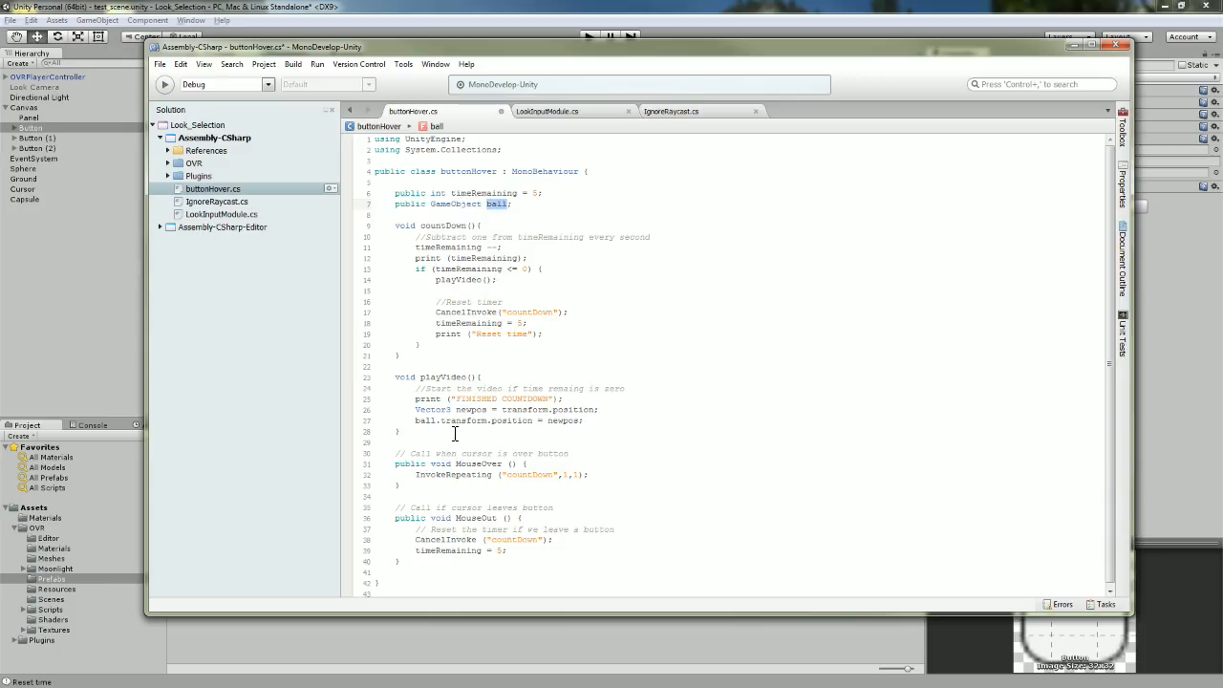
click(429, 420)
drag(441, 421, 536, 421)
double_click(555, 421)
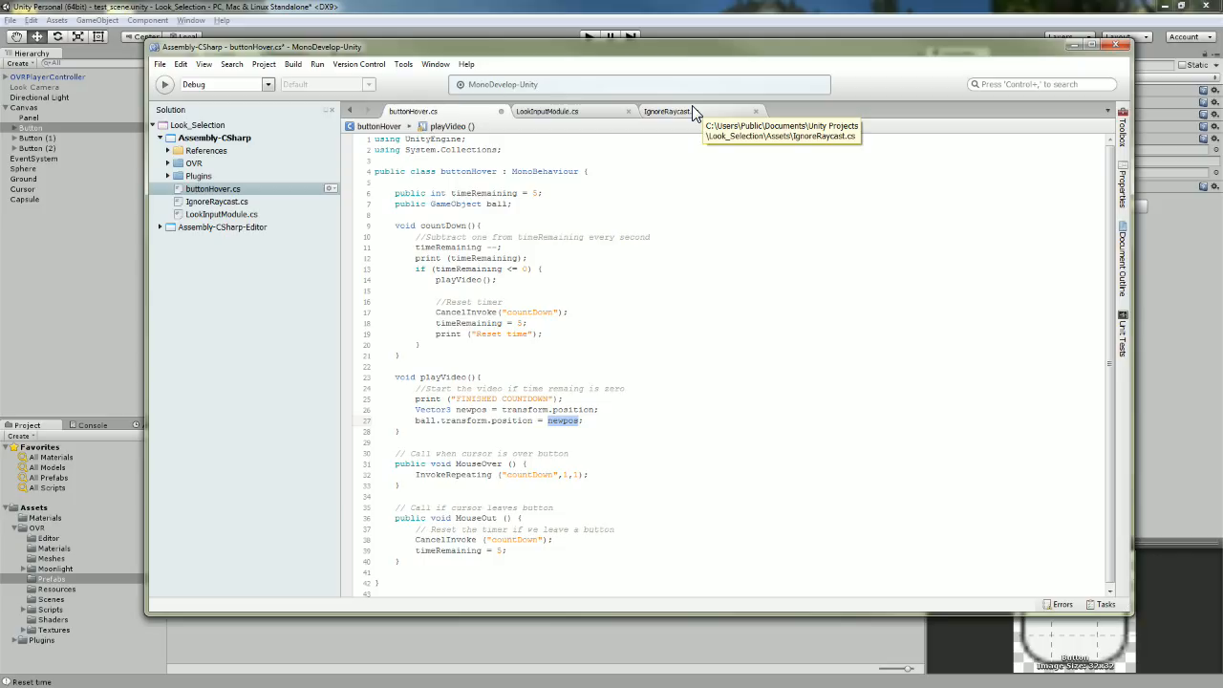
drag(608, 424, 378, 405)
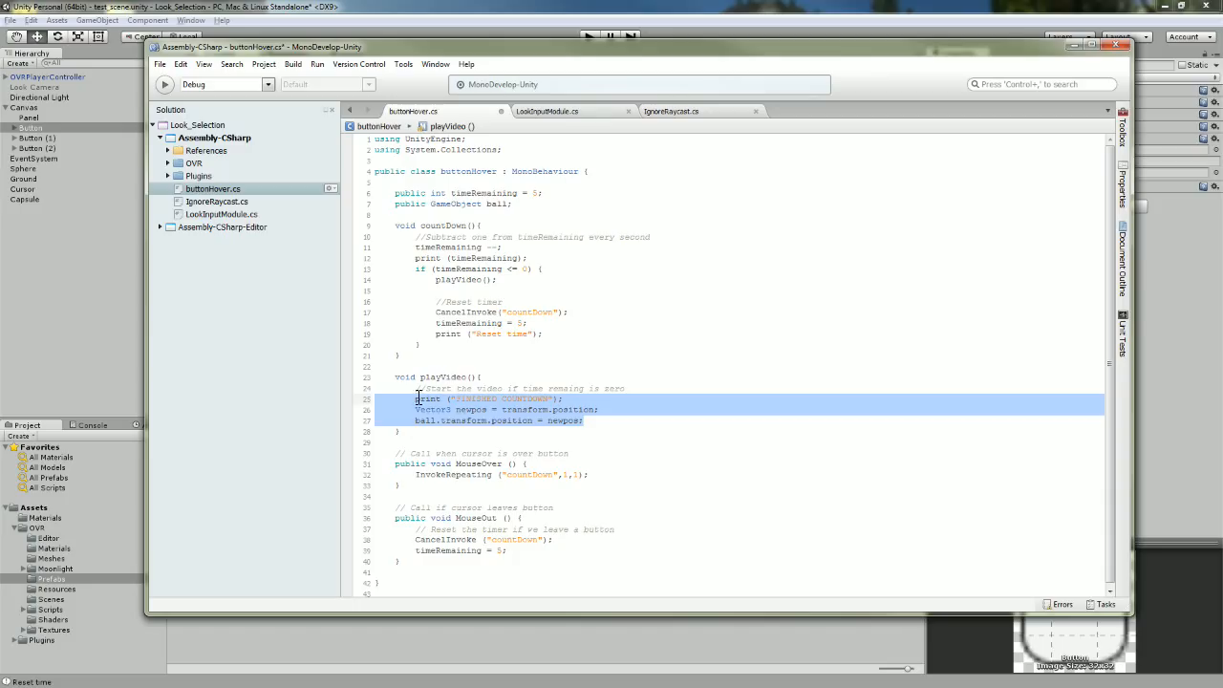
click(562, 450)
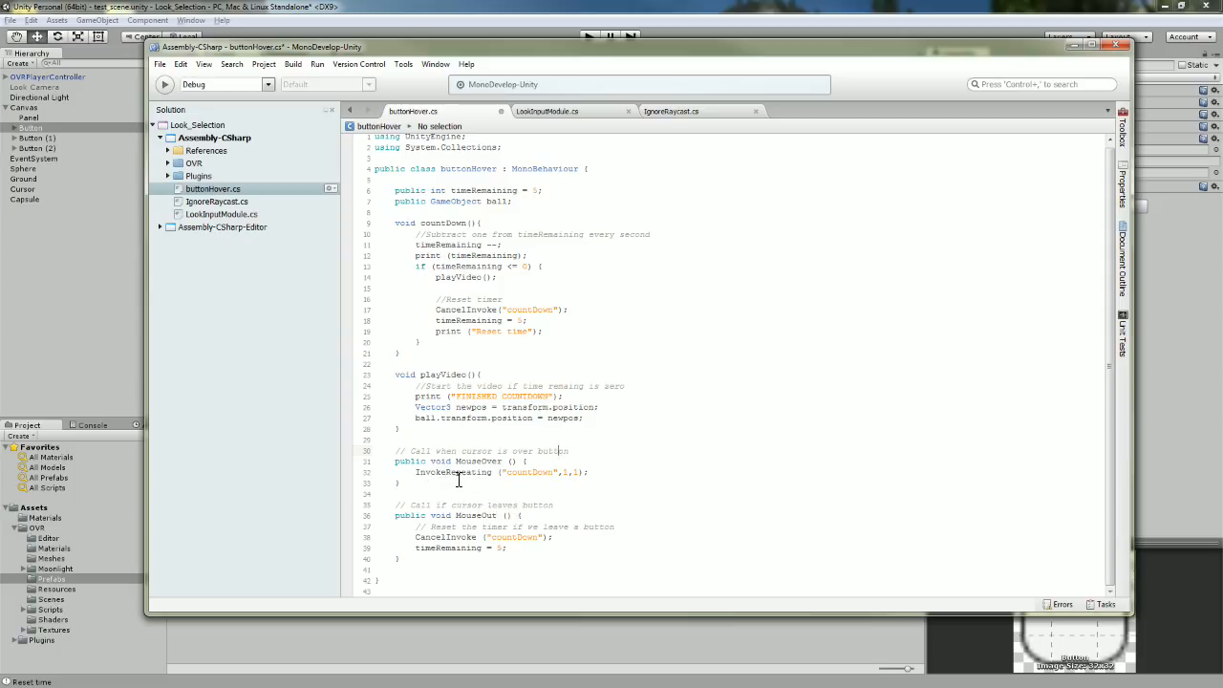
Highlight MouseOver and its InvokeRepeating call with countDown, 1-second delay and 1-second repeat.
double_click(411, 462)
double_click(460, 462)
double_click(417, 464)
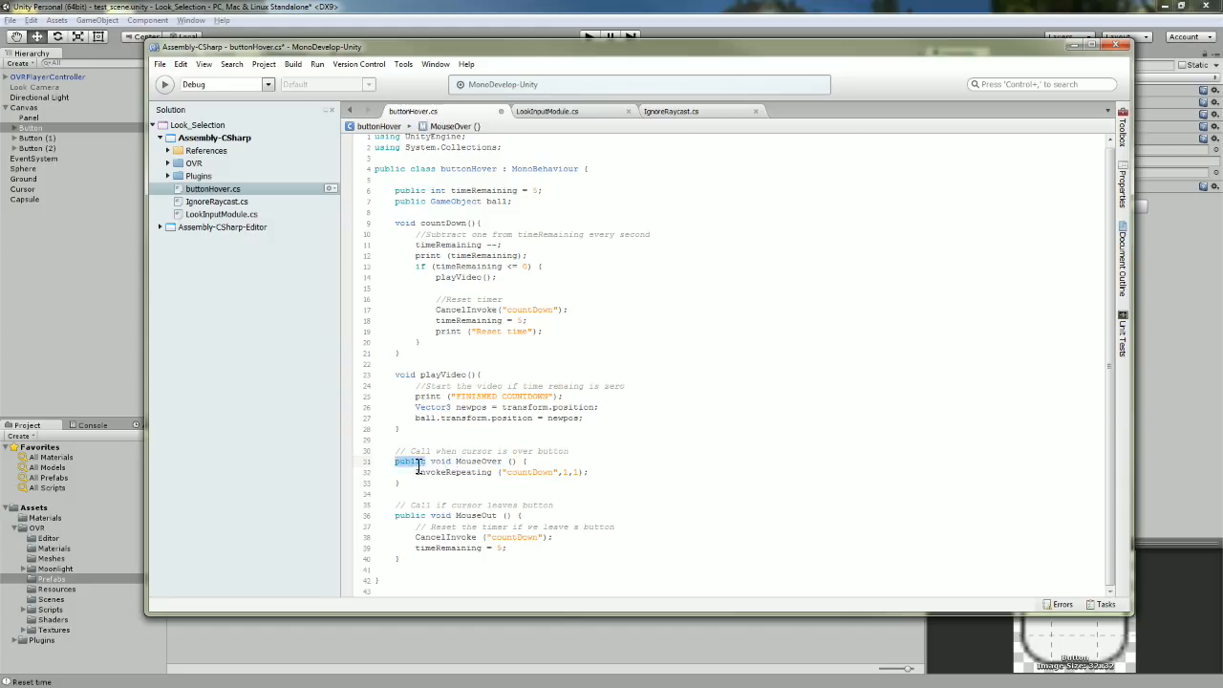
click(448, 495)
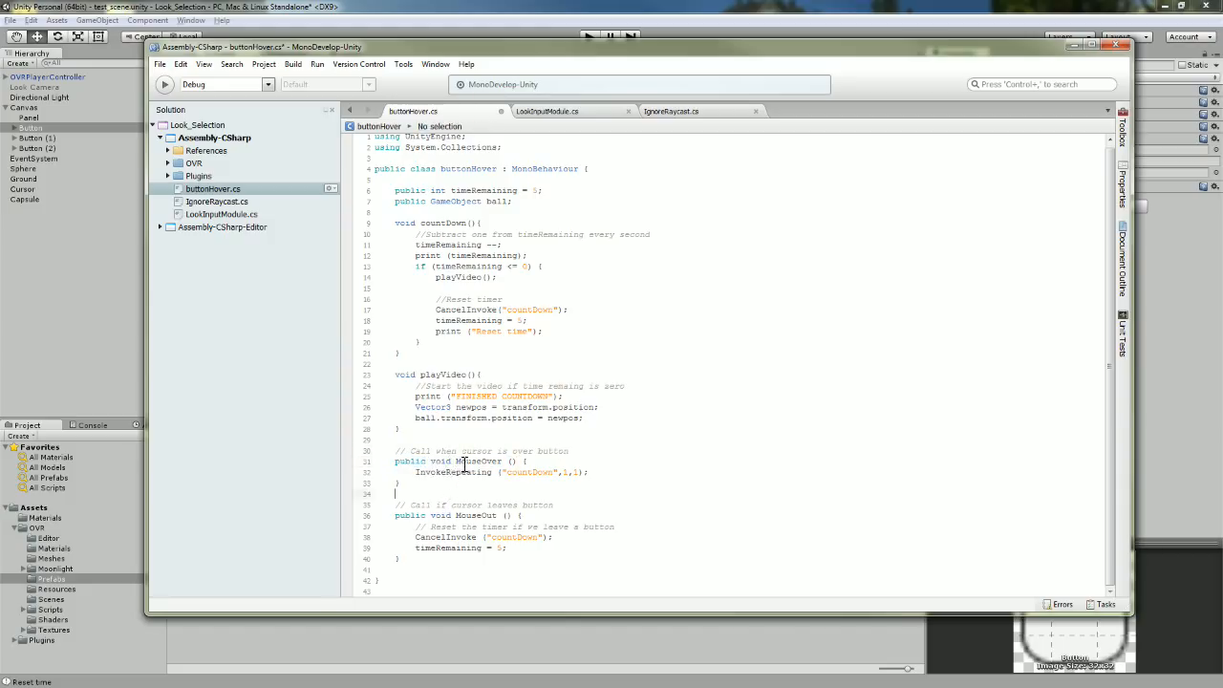
drag(417, 472, 496, 475)
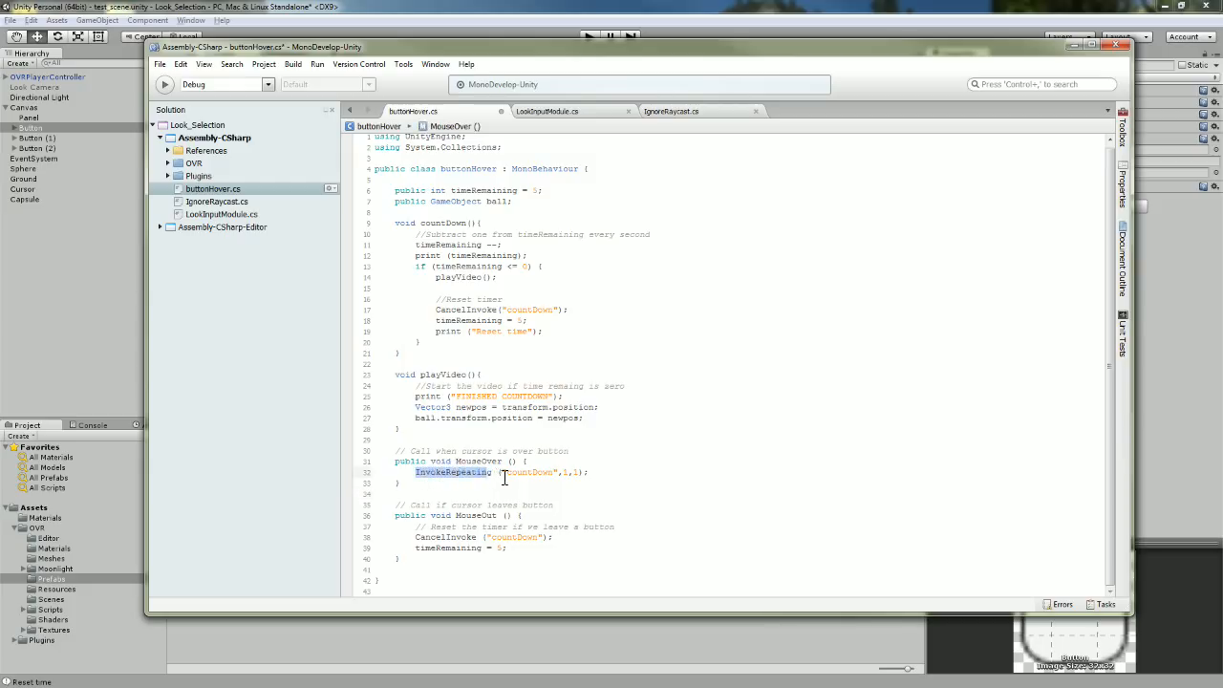
double_click(508, 474)
drag(506, 475, 556, 474)
click(580, 476)
click(564, 475)
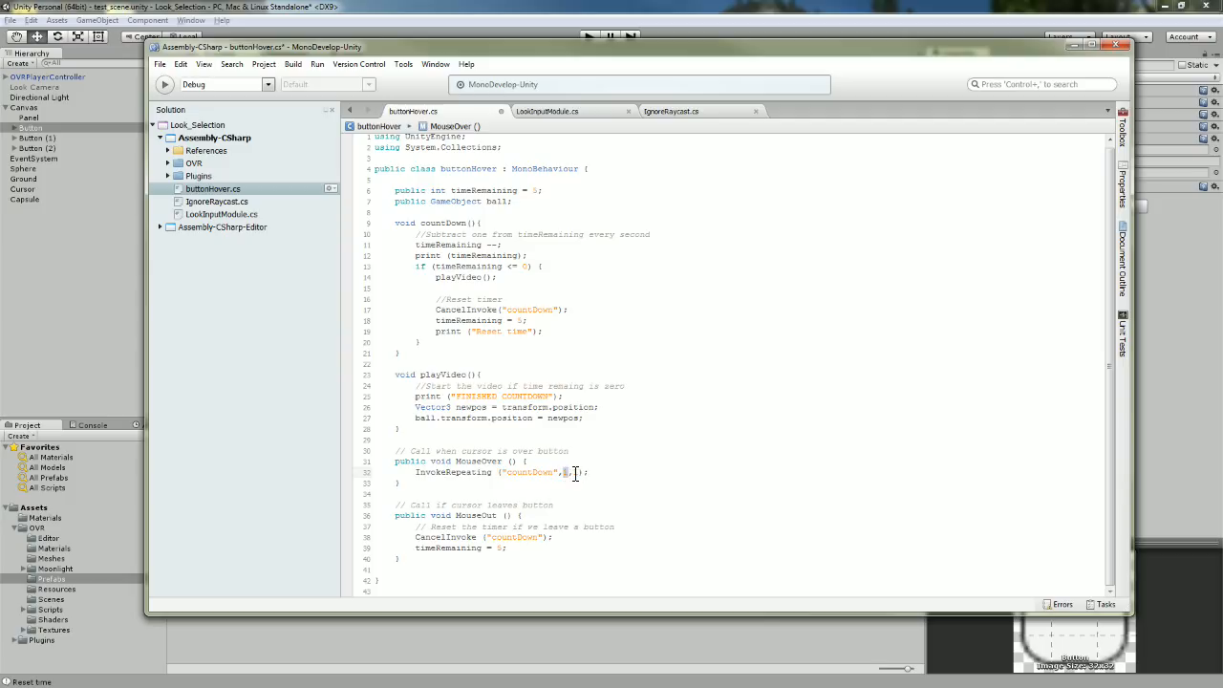
double_click(577, 474)
double_click(566, 475)
click(546, 474)
Highlight the countDown and MouseOver methods, the MouseOut signature and its CancelInvoke call.
click(465, 461)
double_click(465, 461)
drag(396, 222, 458, 356)
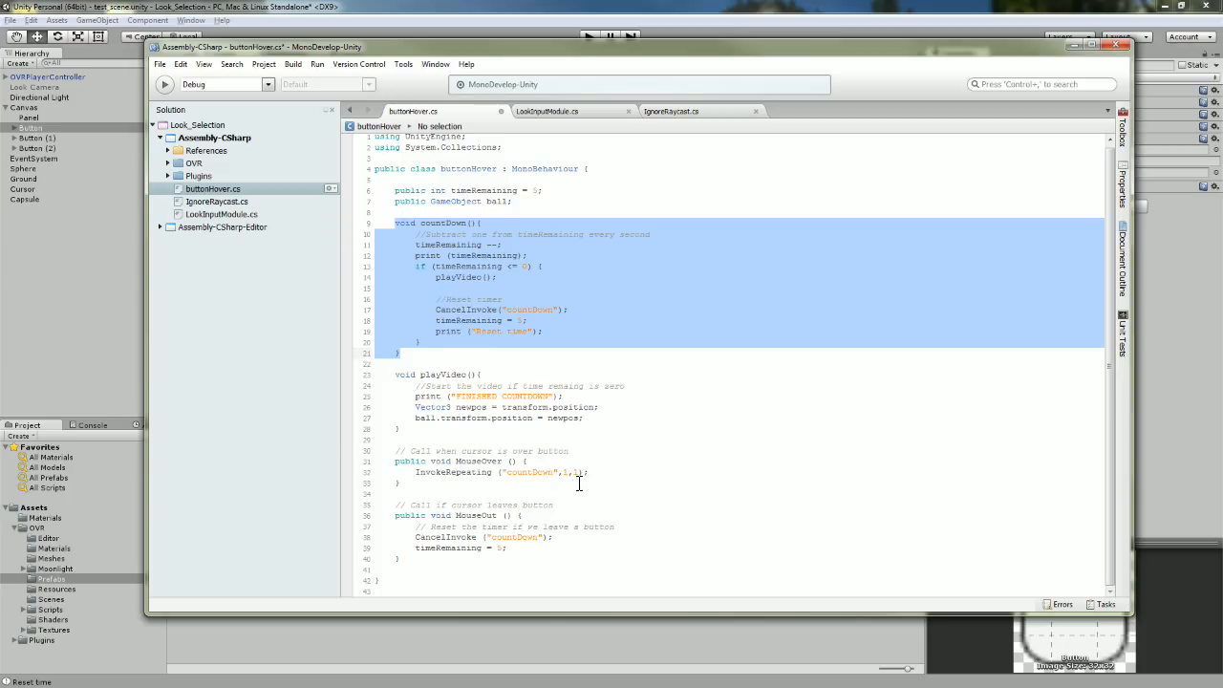
click(619, 478)
drag(456, 486, 394, 461)
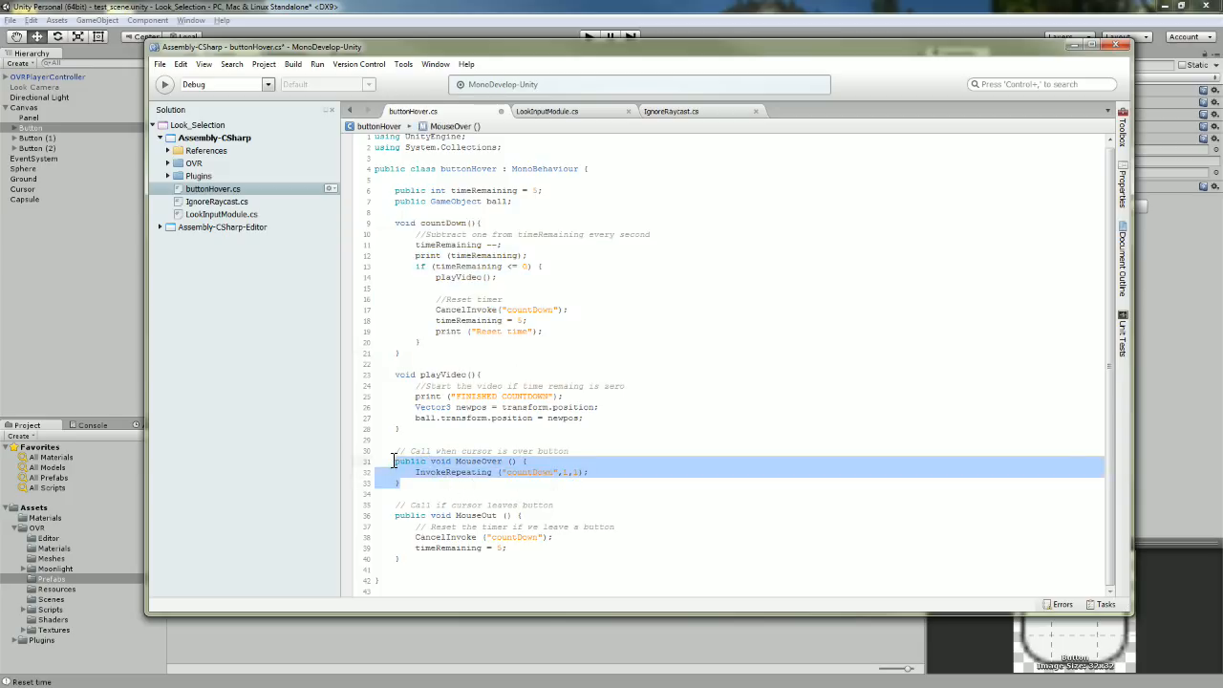
click(445, 564)
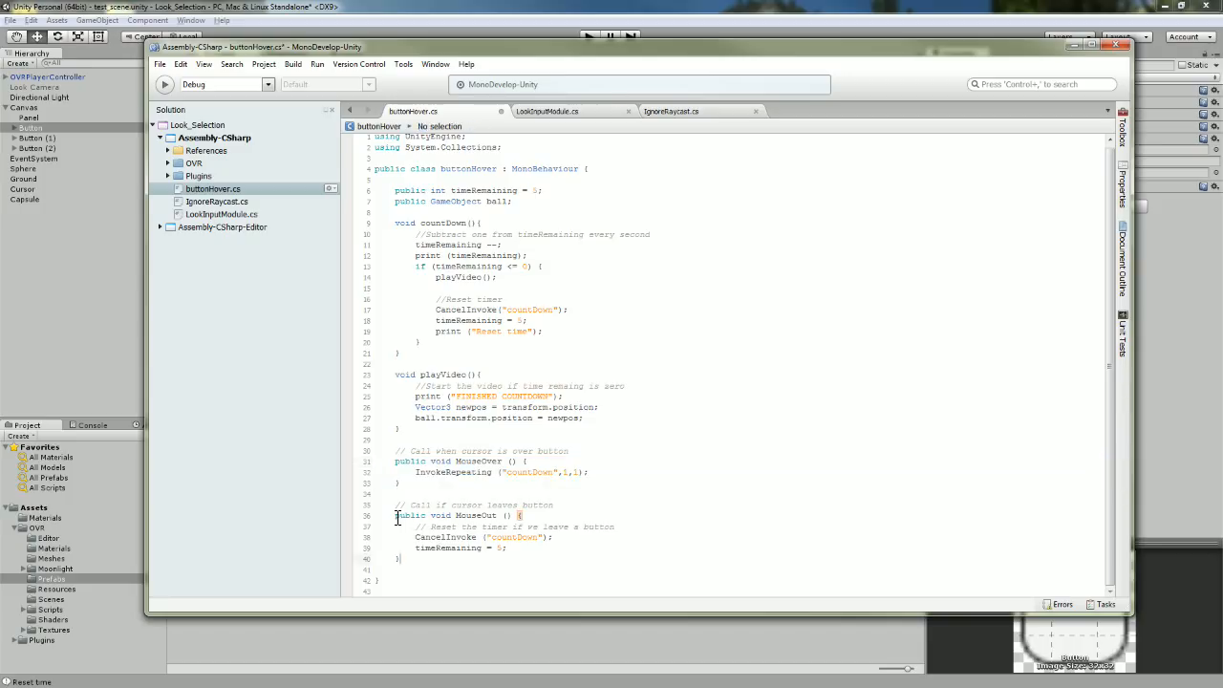
drag(398, 517, 525, 520)
click(538, 526)
mouse_move(417, 537)
mouse_down()
mouse_move(558, 538)
mouse_move(526, 554)
mouse_move(417, 556)
mouse_up()
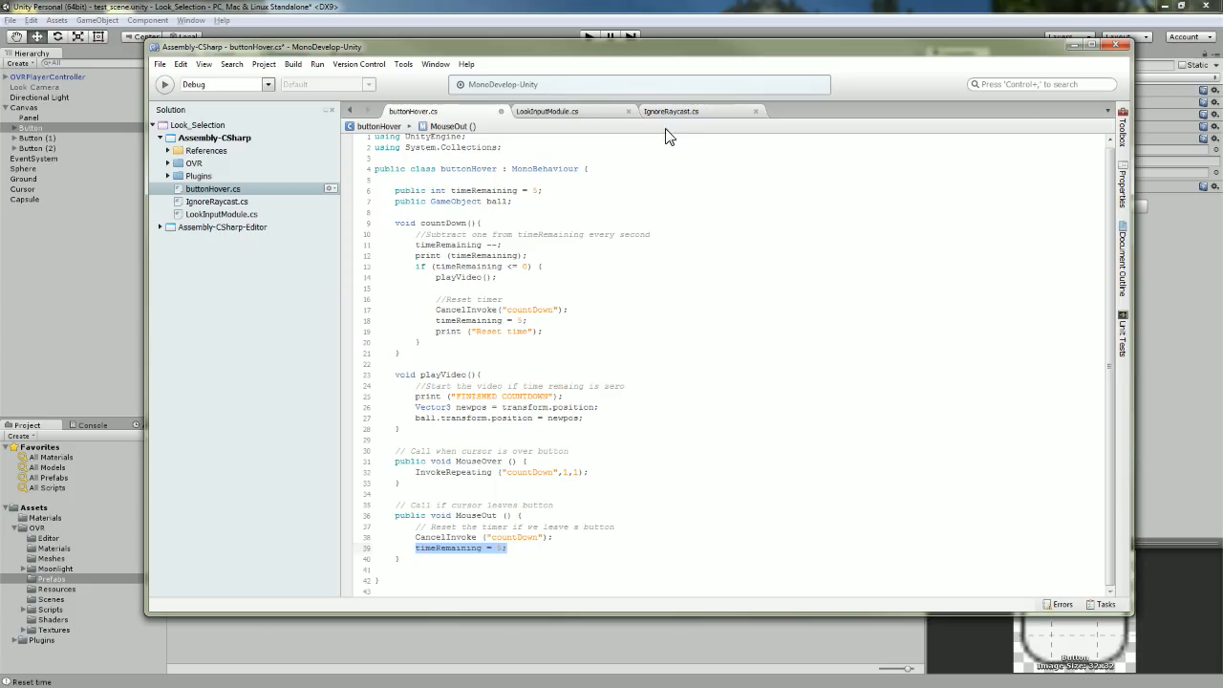
Show the Console, play the VR scene past the Oculus warning, gaze at the button, then stop.
click(667, 21)
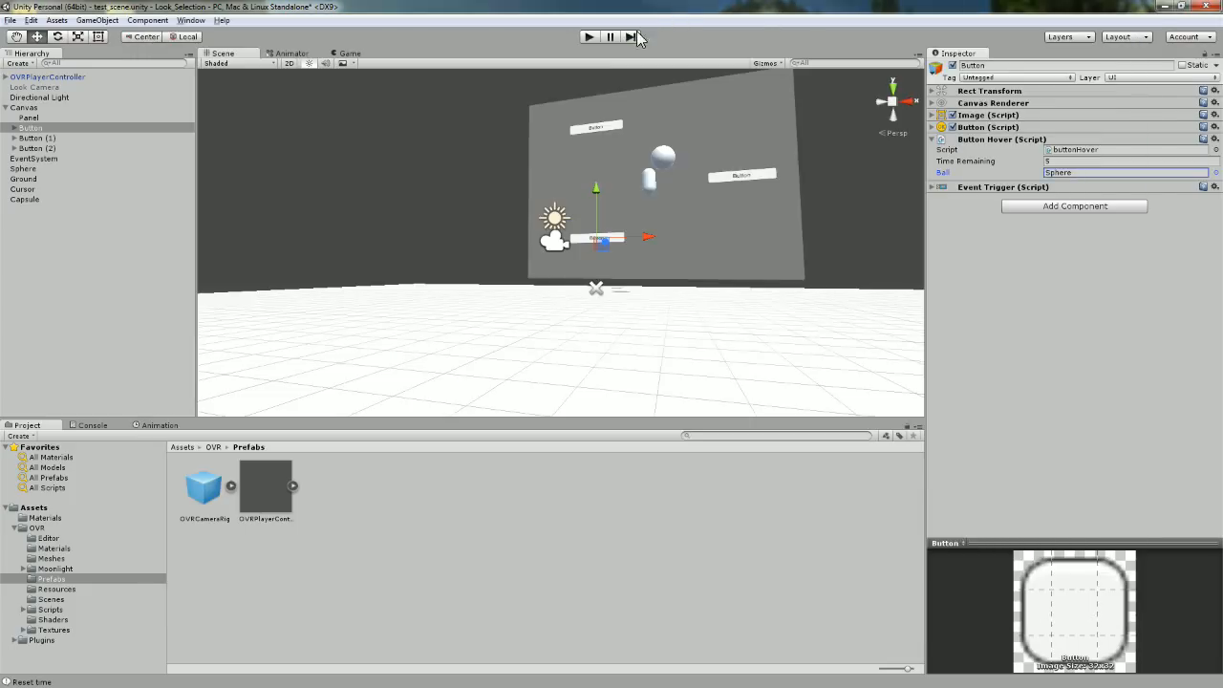
click(88, 426)
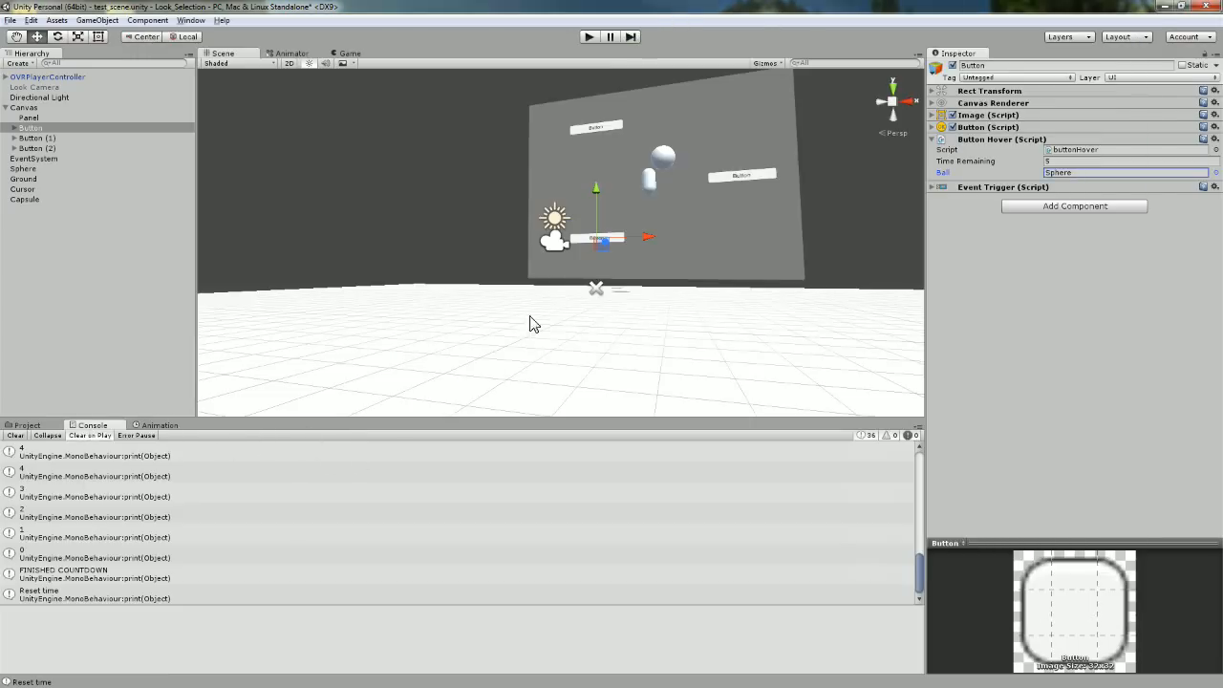
click(590, 36)
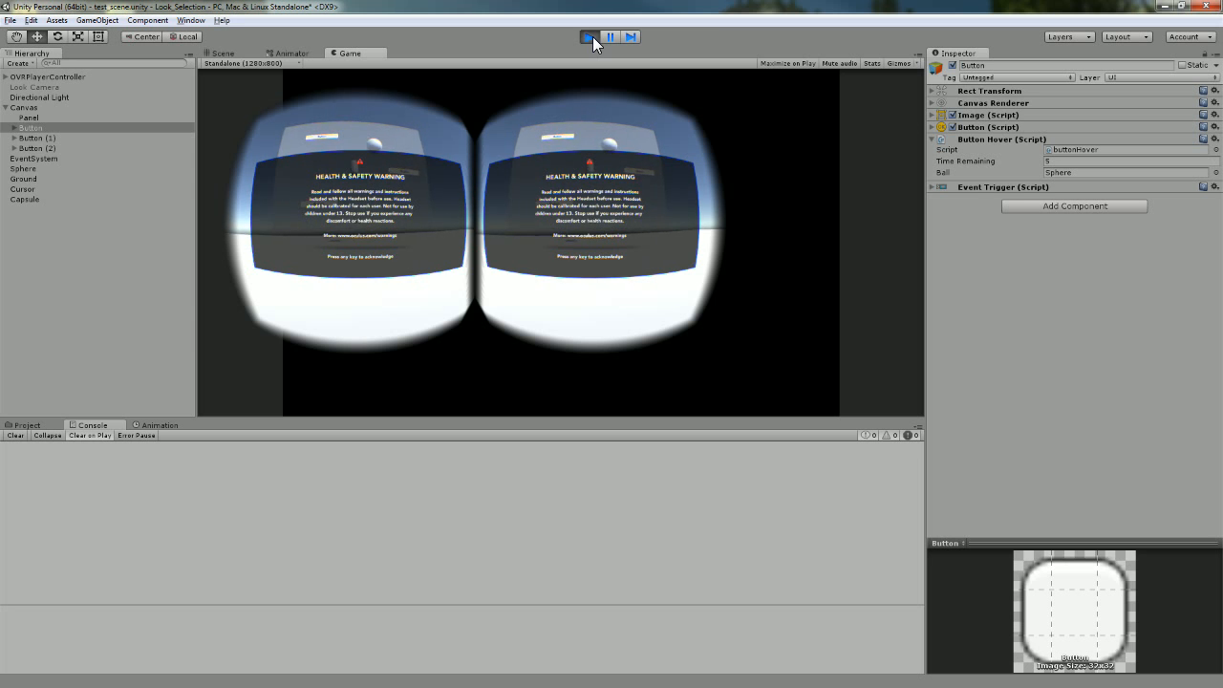
key(space)
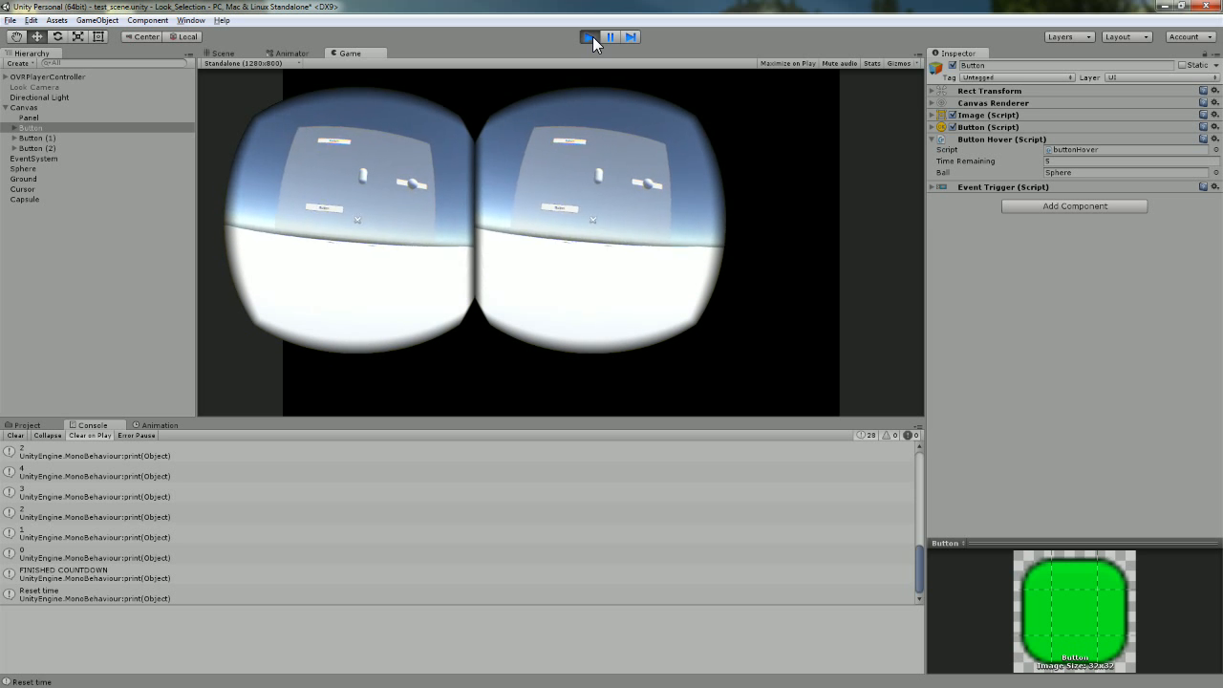
click(589, 36)
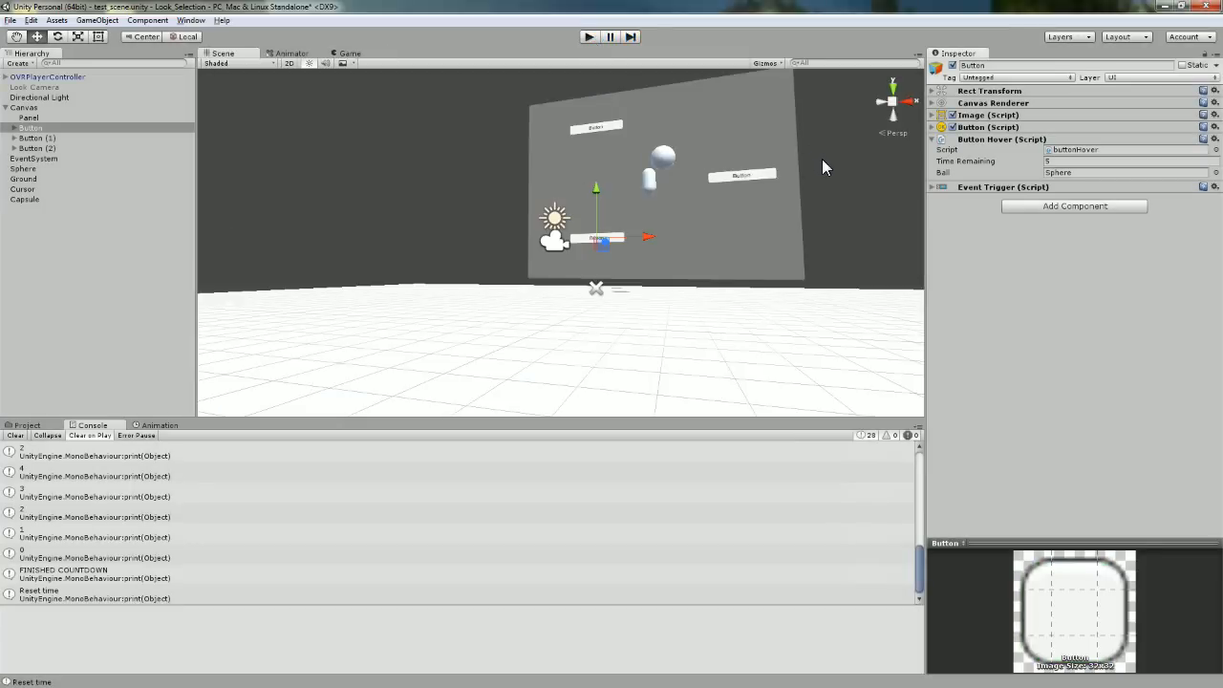
Select Button (2) and check its buttonHover Time Remaining 5 and Sphere Ball.
click(67, 138)
click(56, 148)
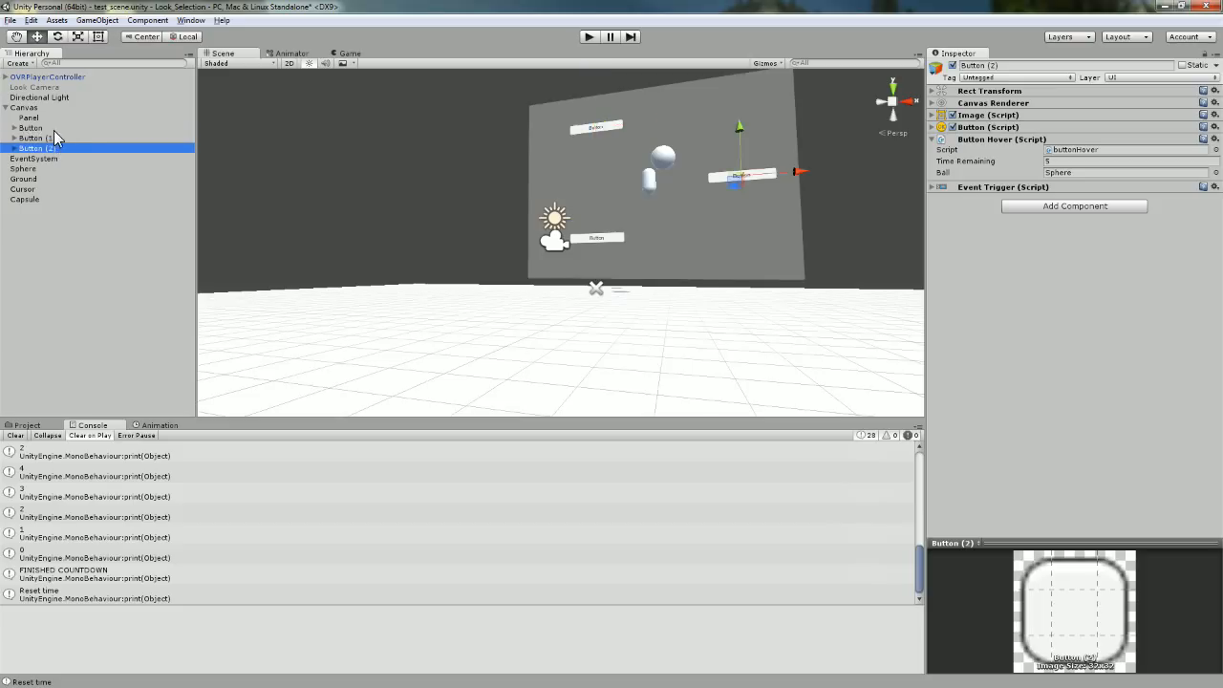
click(1017, 209)
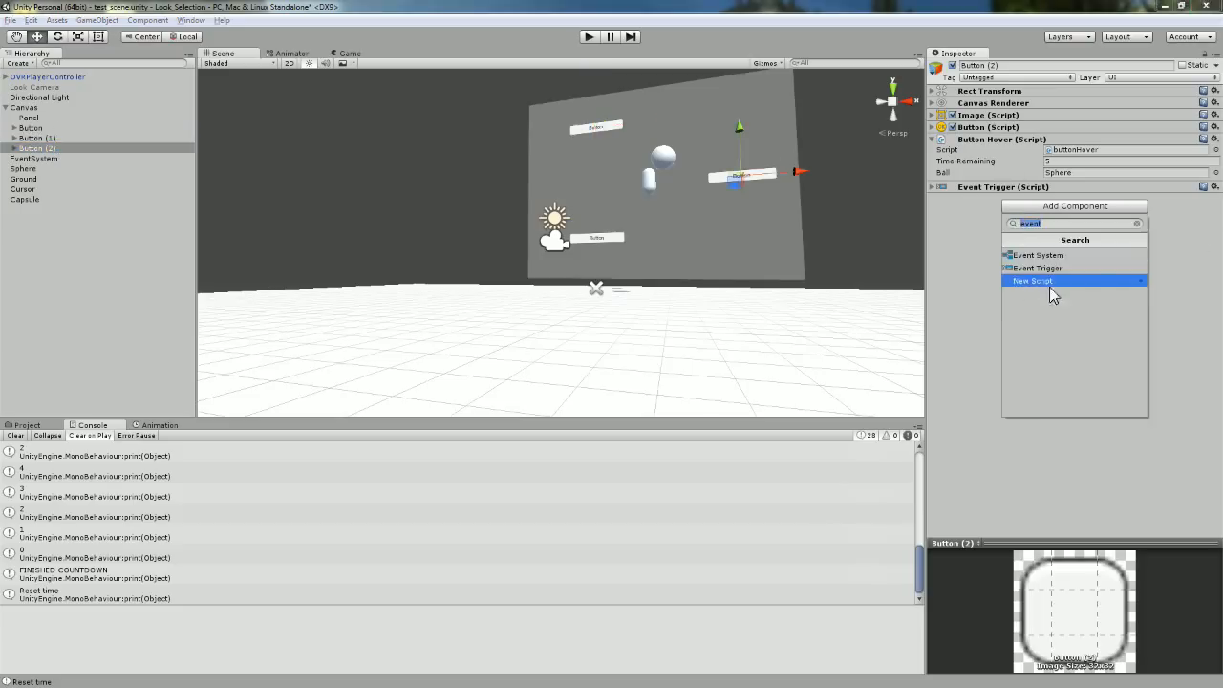
click(982, 263)
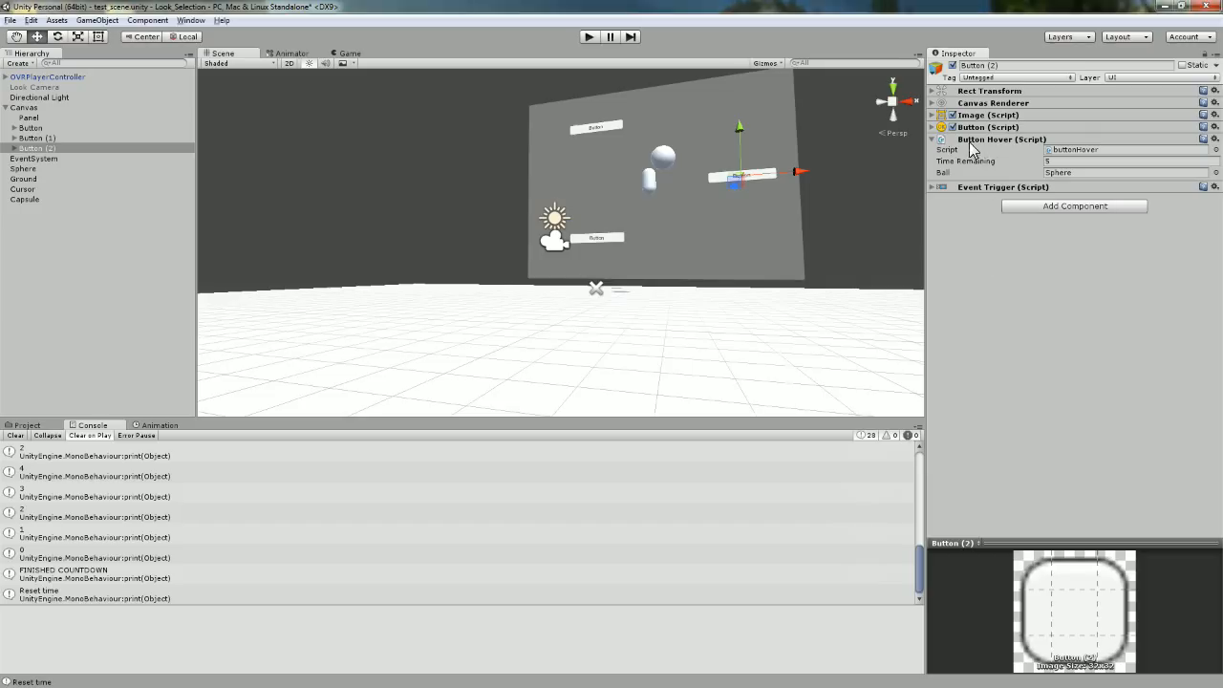
click(1064, 161)
click(1066, 173)
click(1044, 323)
Expand Button (2)'s Event Trigger (Script) and browse its event types without adding one.
click(1031, 212)
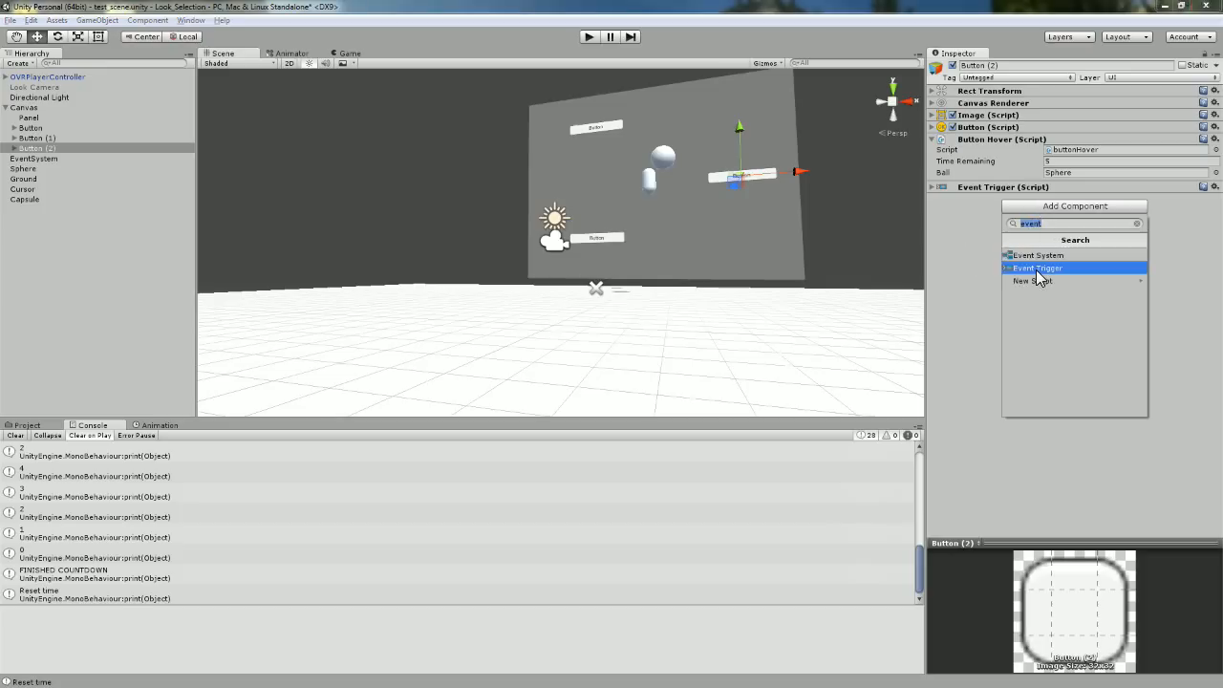
click(1055, 224)
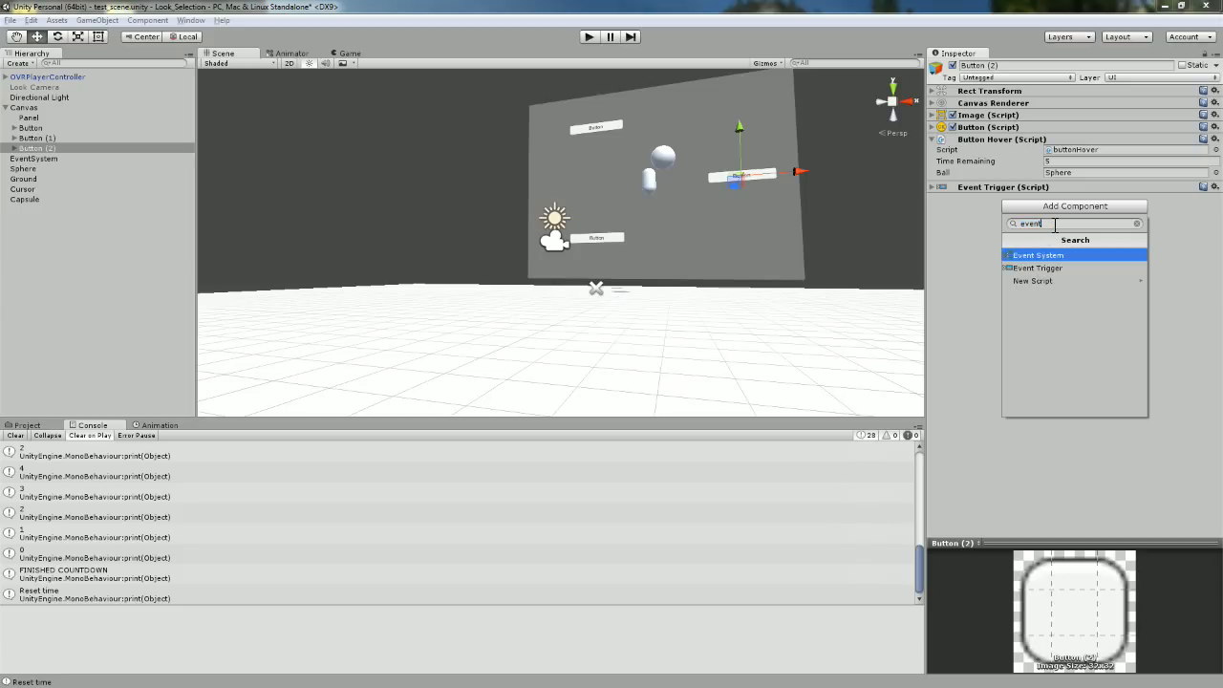
click(969, 314)
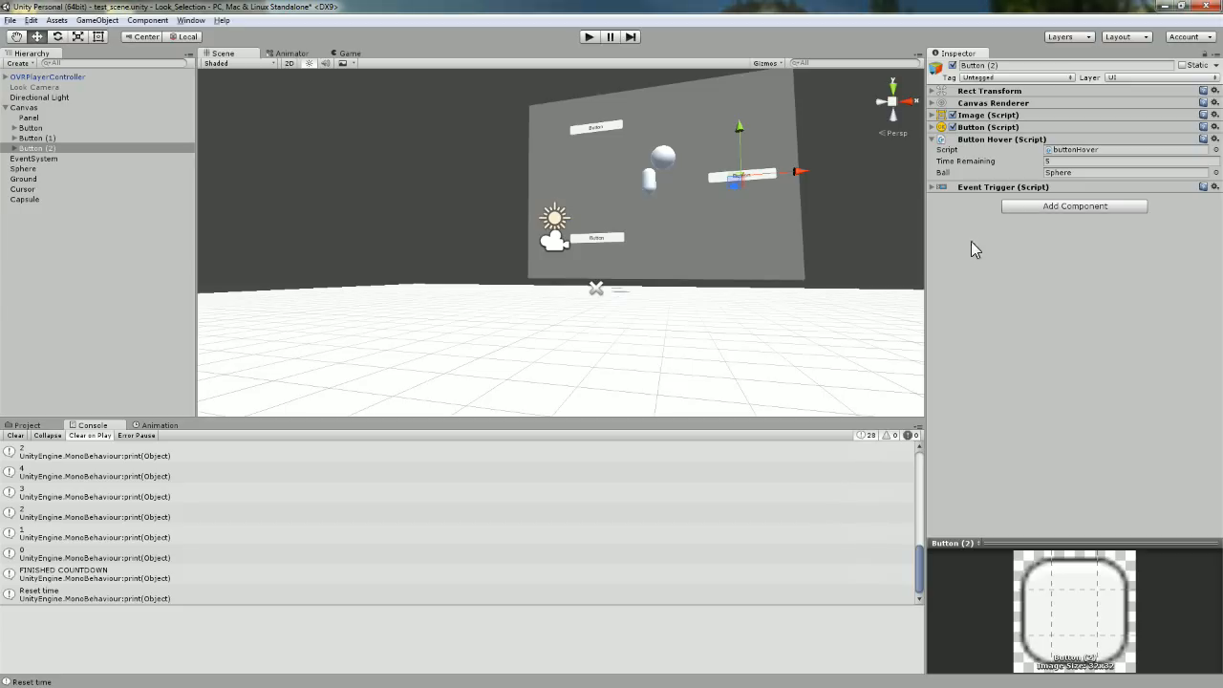
click(932, 188)
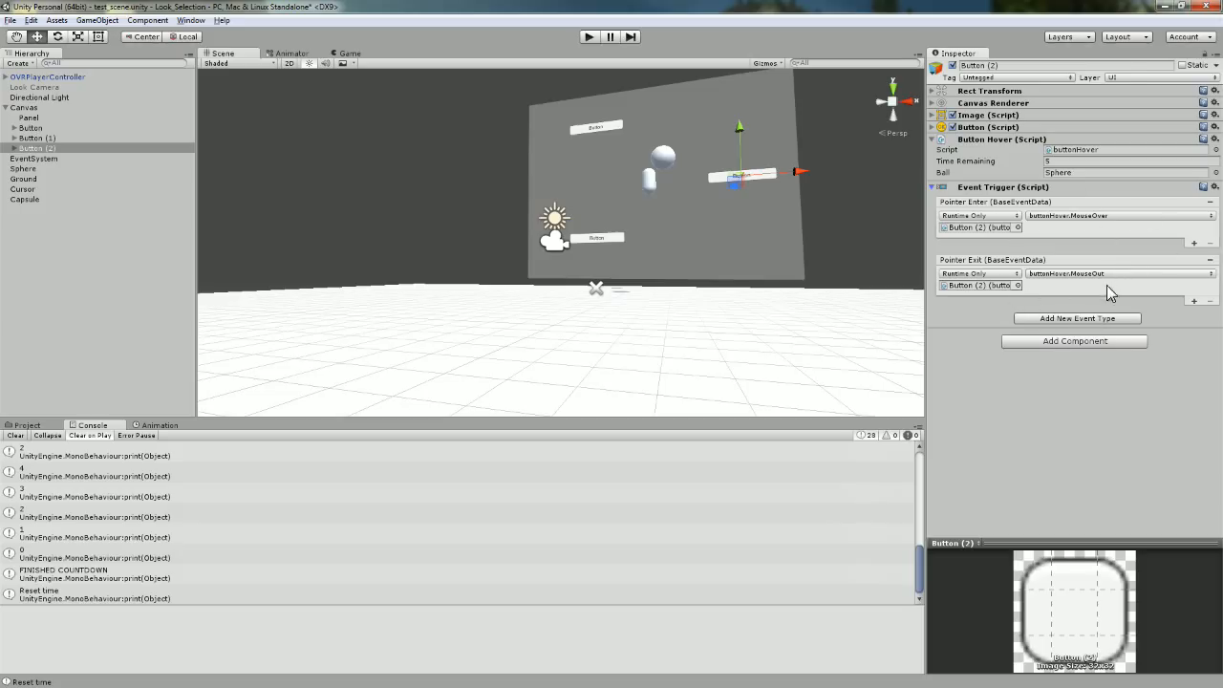
click(1061, 323)
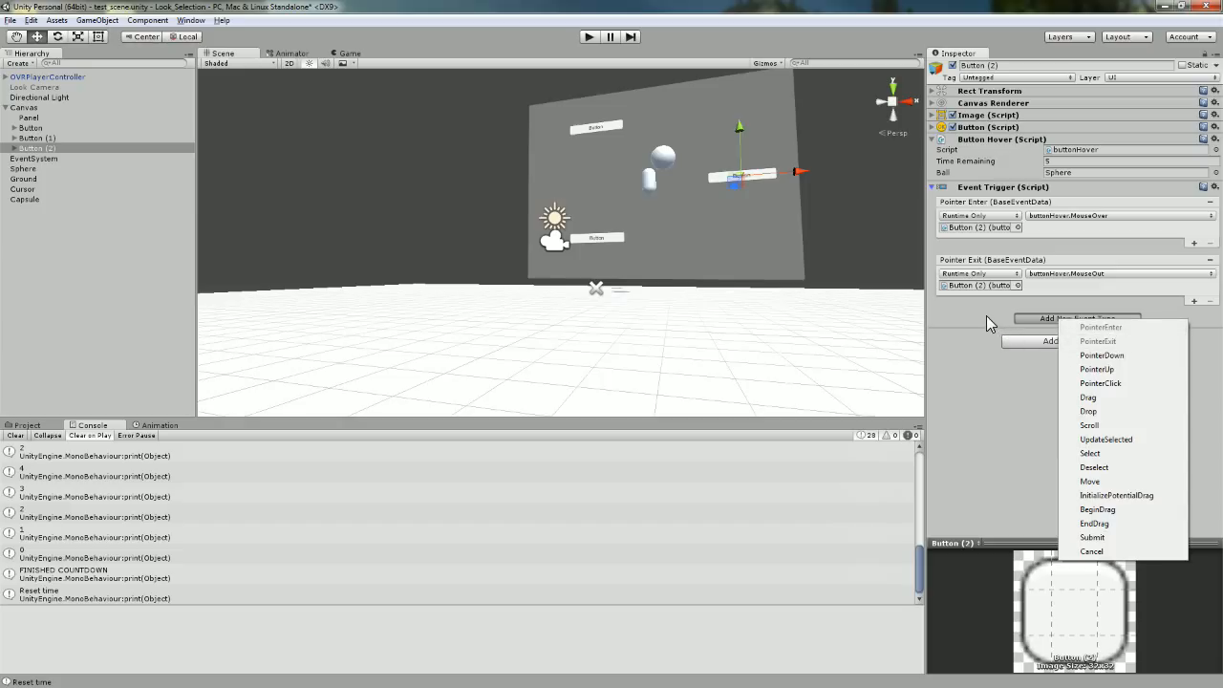
click(1027, 303)
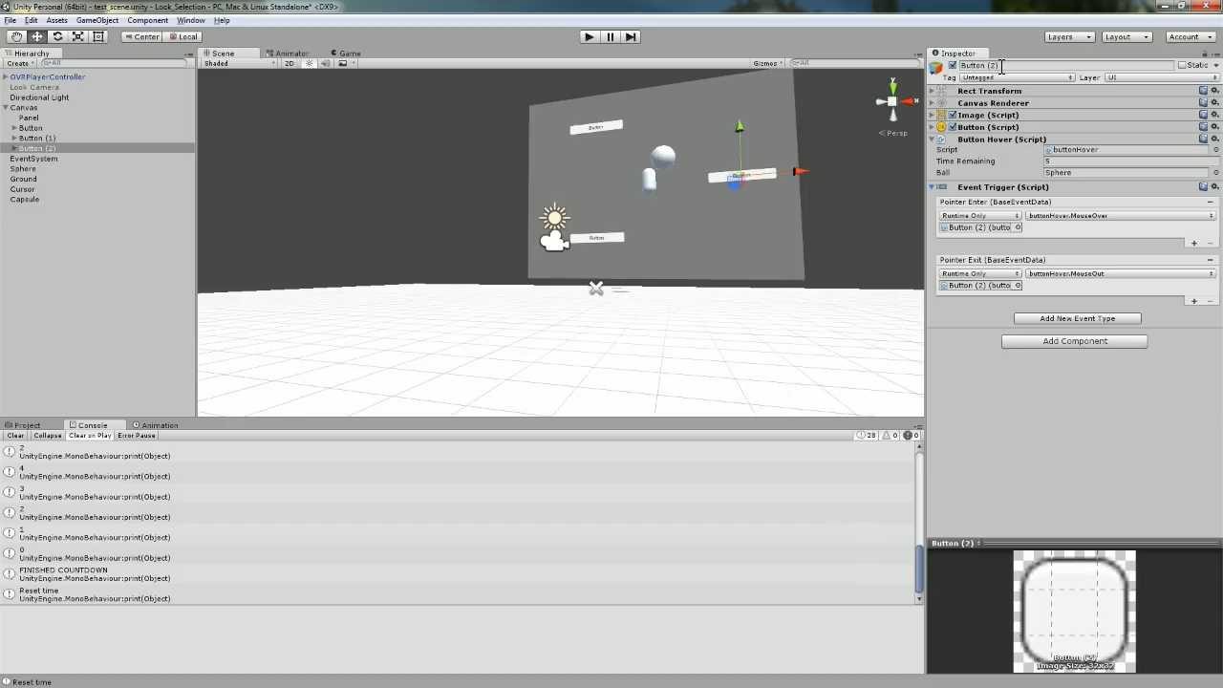
Assign Button (2) to Pointer Enter and make it call buttonHover.MouseOver.
drag(1001, 65, 956, 67)
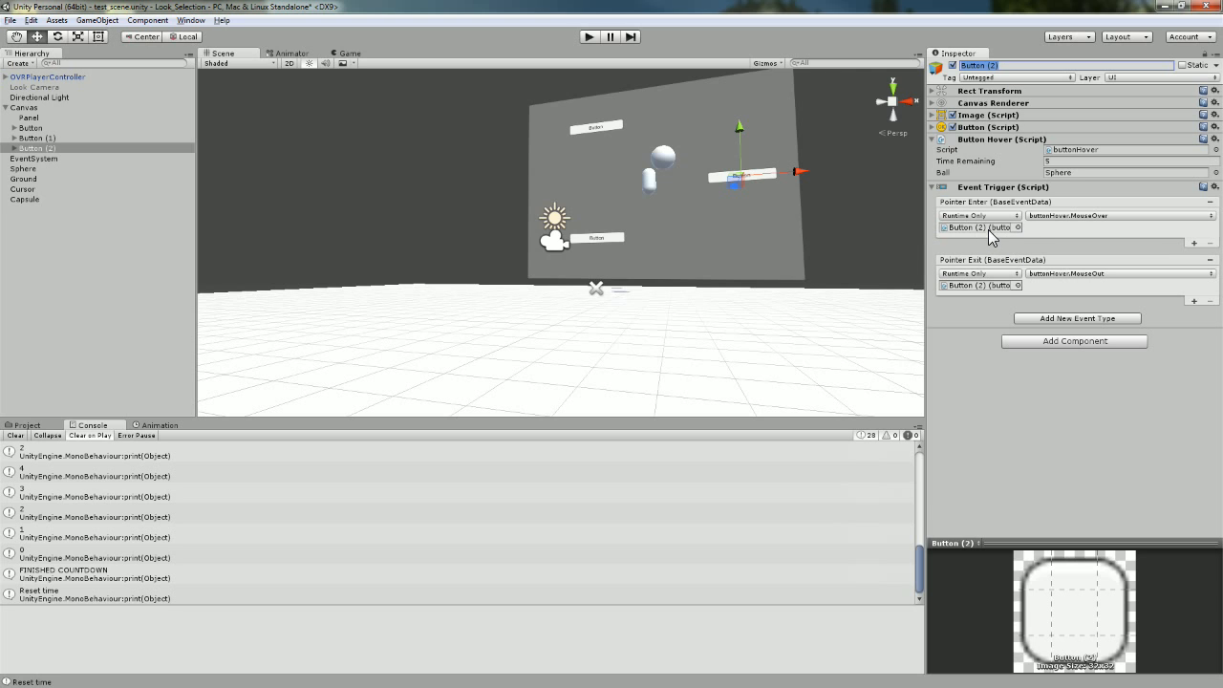
drag(42, 148, 965, 236)
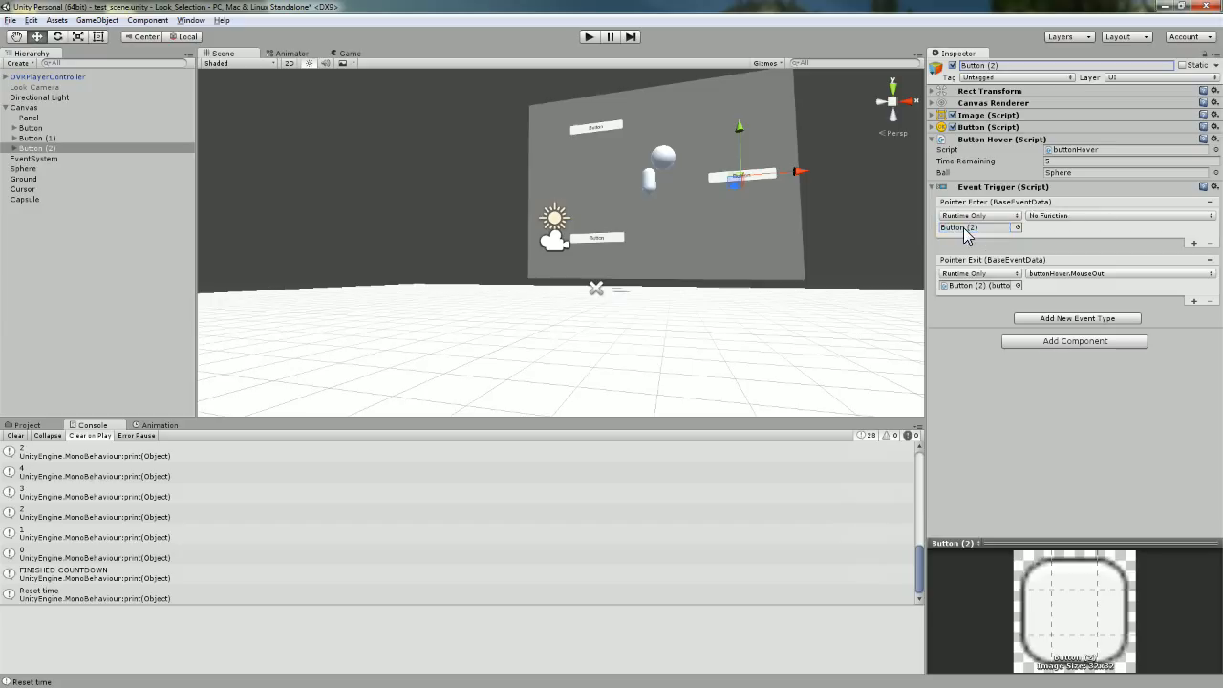
drag(42, 148, 994, 286)
click(1064, 216)
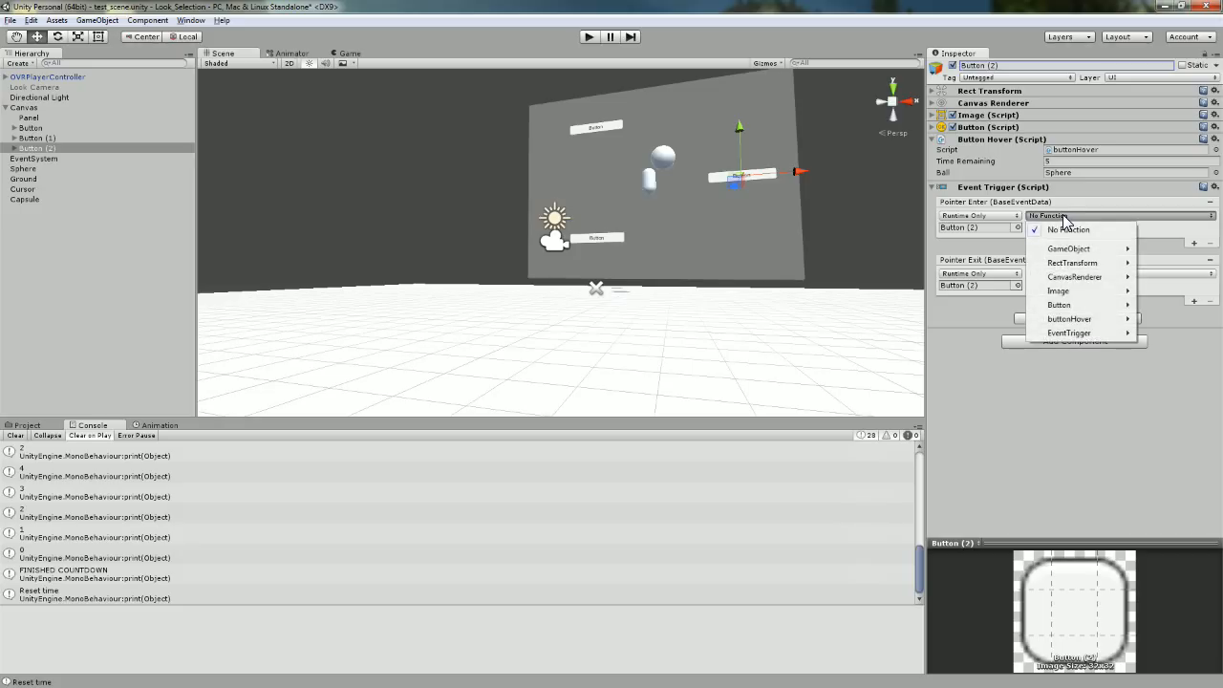
mouse_move(1077, 321)
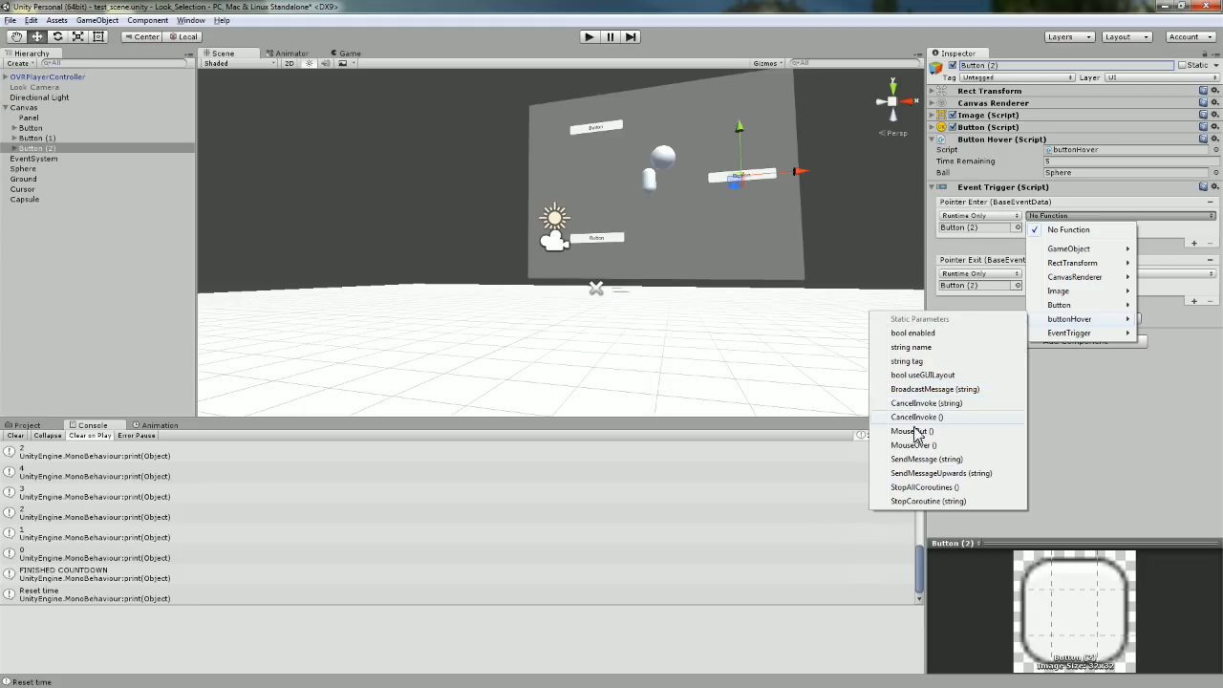
click(913, 445)
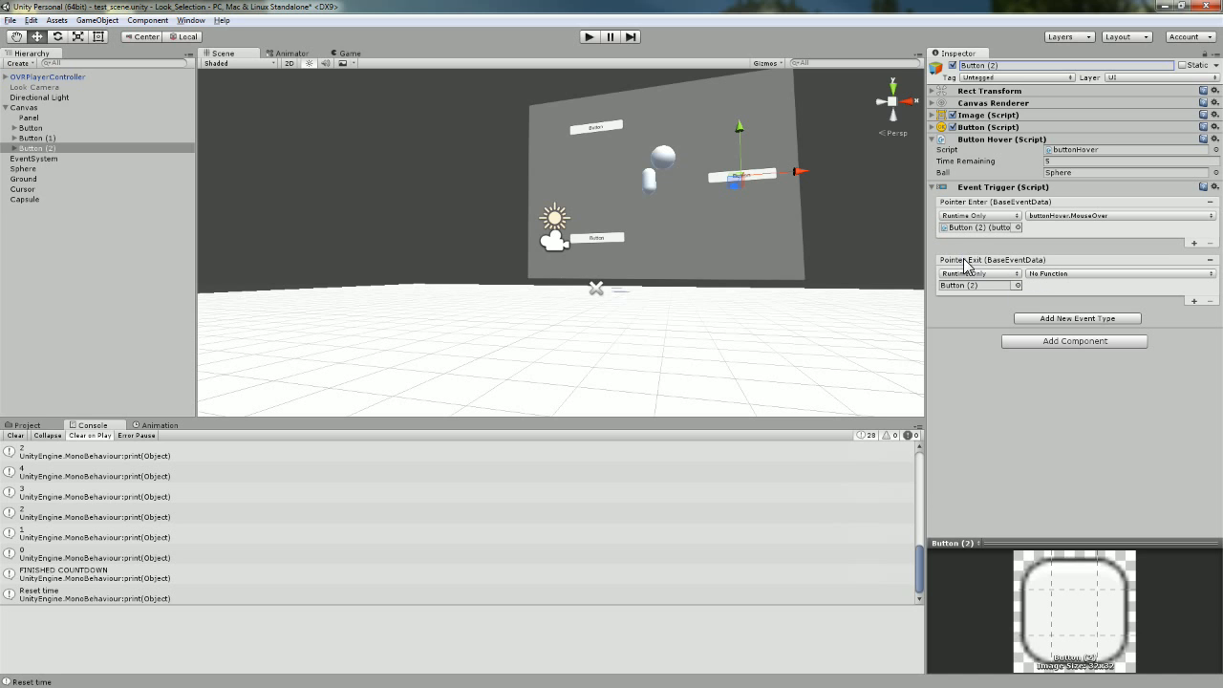
Make Pointer Exit call buttonHover.MouseOut, then compare with Button and Button (1).
click(1037, 274)
mouse_move(1073, 382)
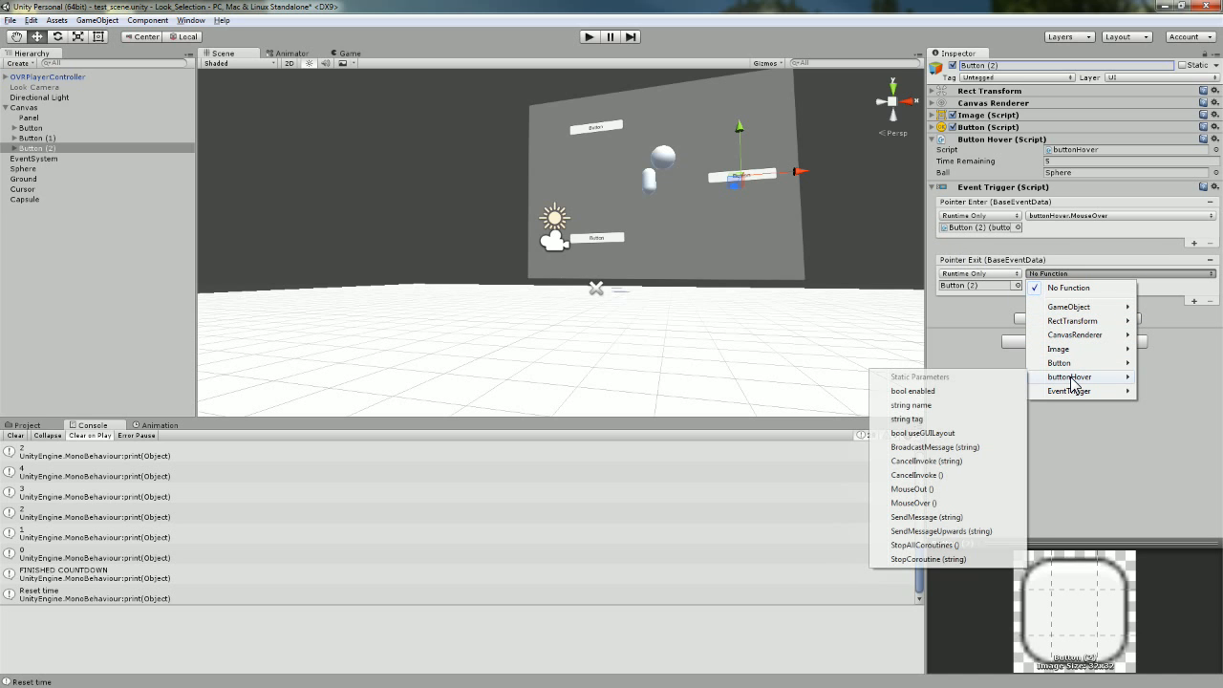
click(930, 488)
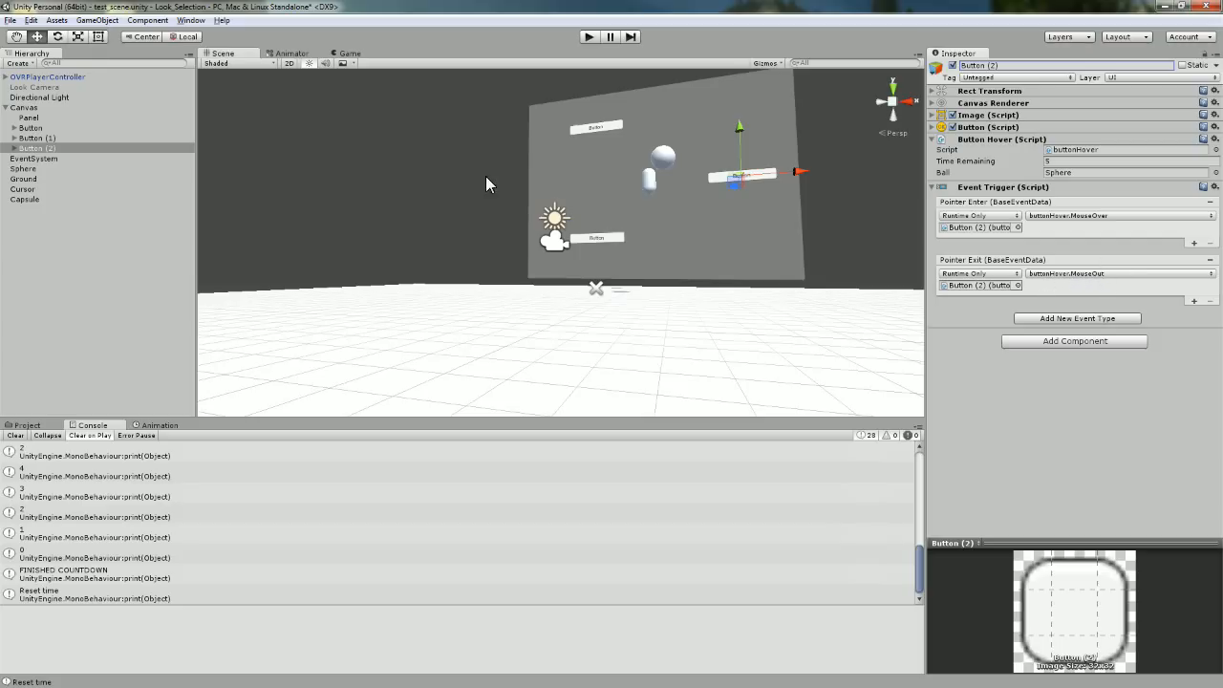
click(67, 135)
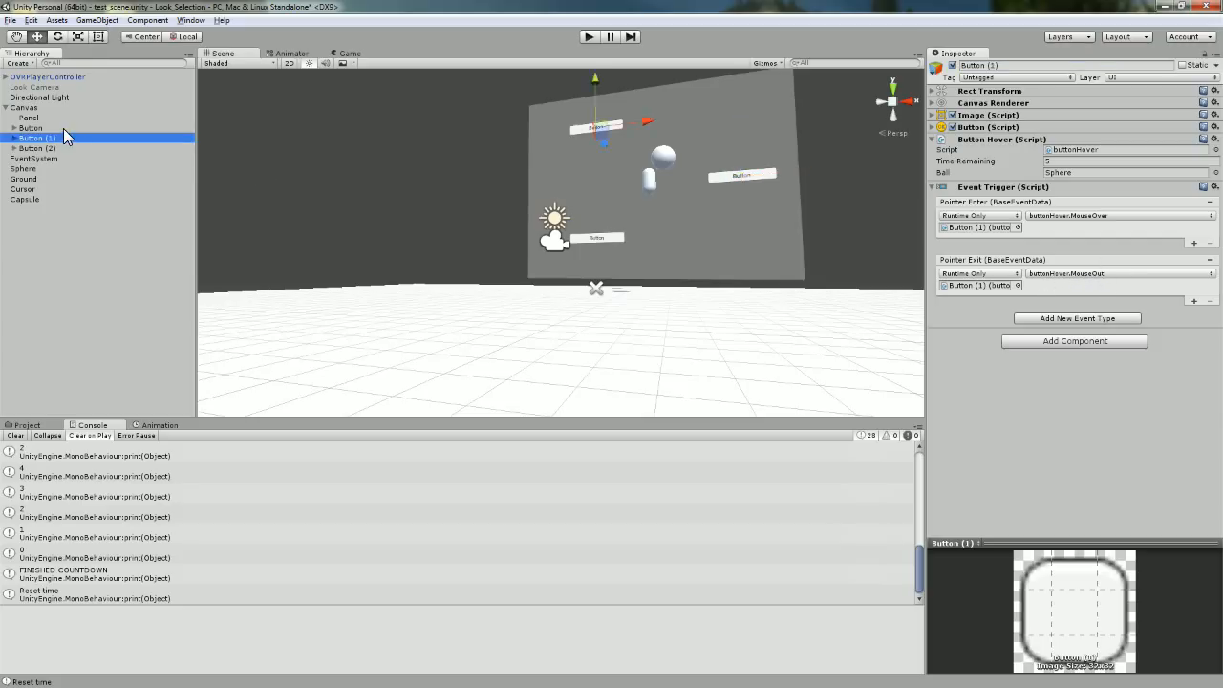
click(63, 128)
click(65, 138)
click(65, 148)
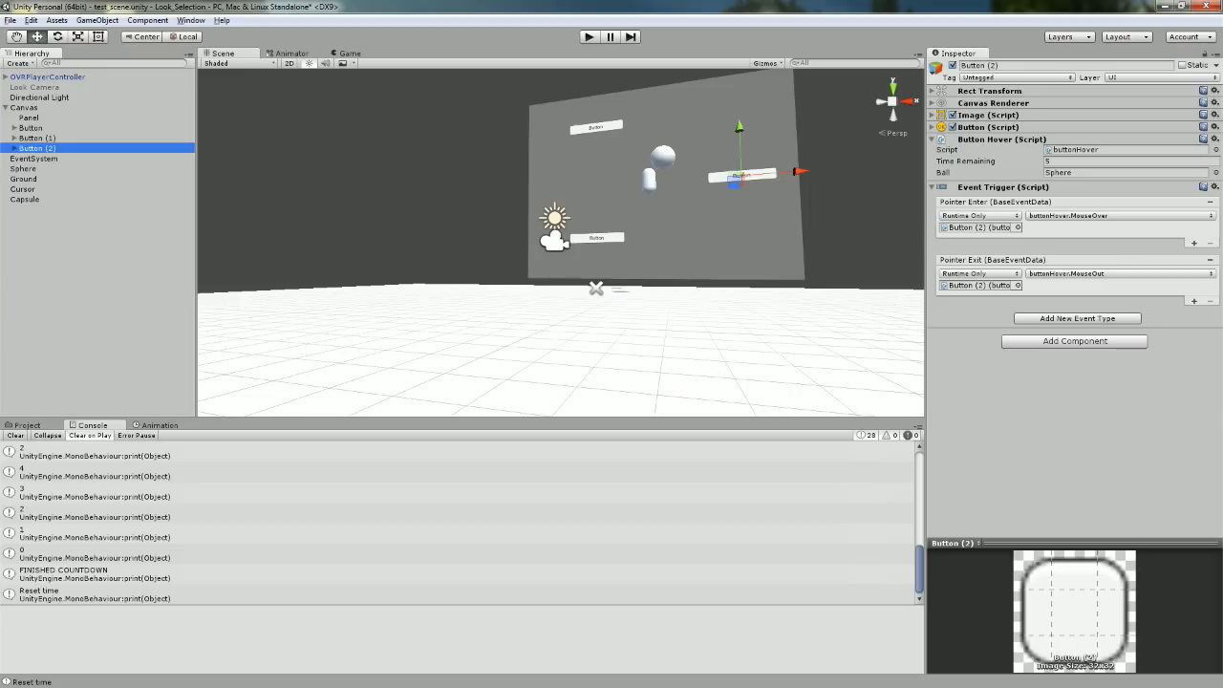
key(alt+Tab)
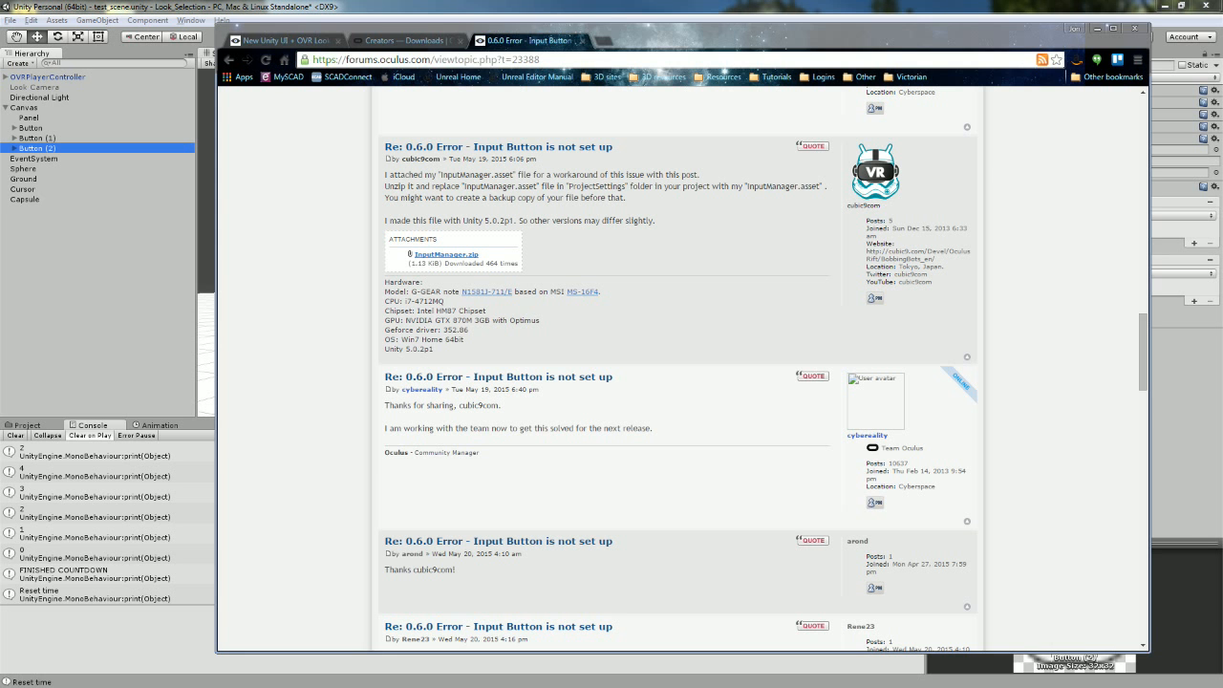
click(382, 40)
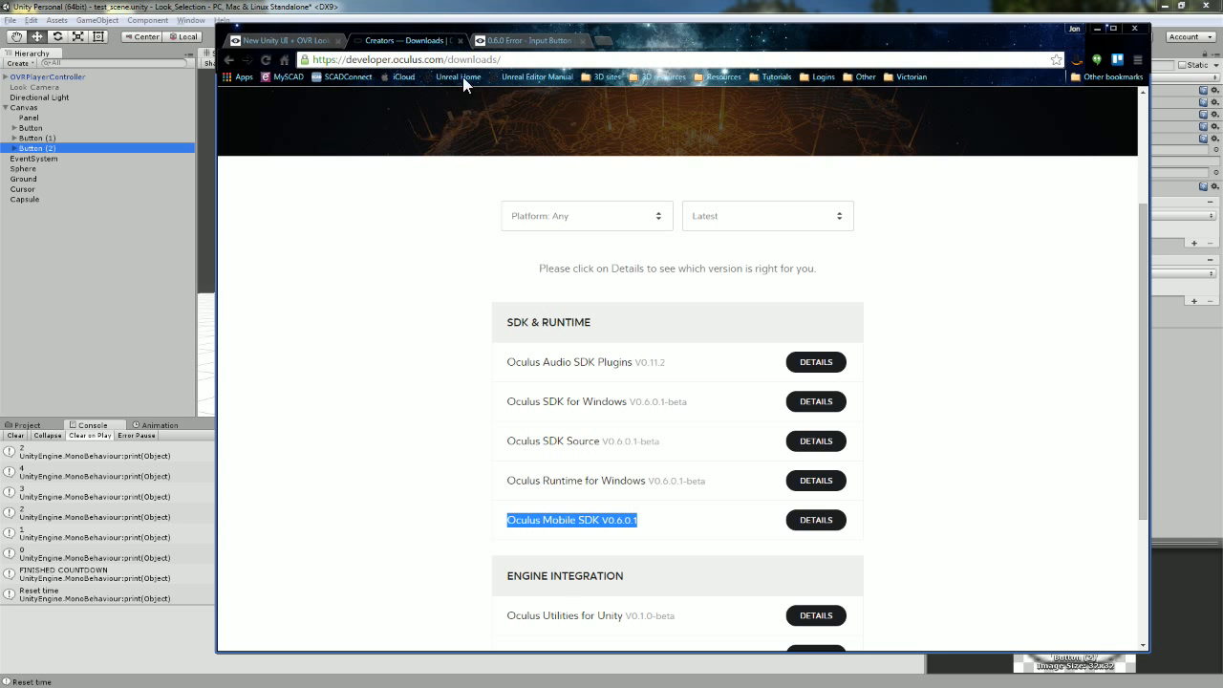
click(282, 40)
scroll(736, 298, down, 3)
scroll(745, 303, up, 3)
scroll(844, 346, down, 3)
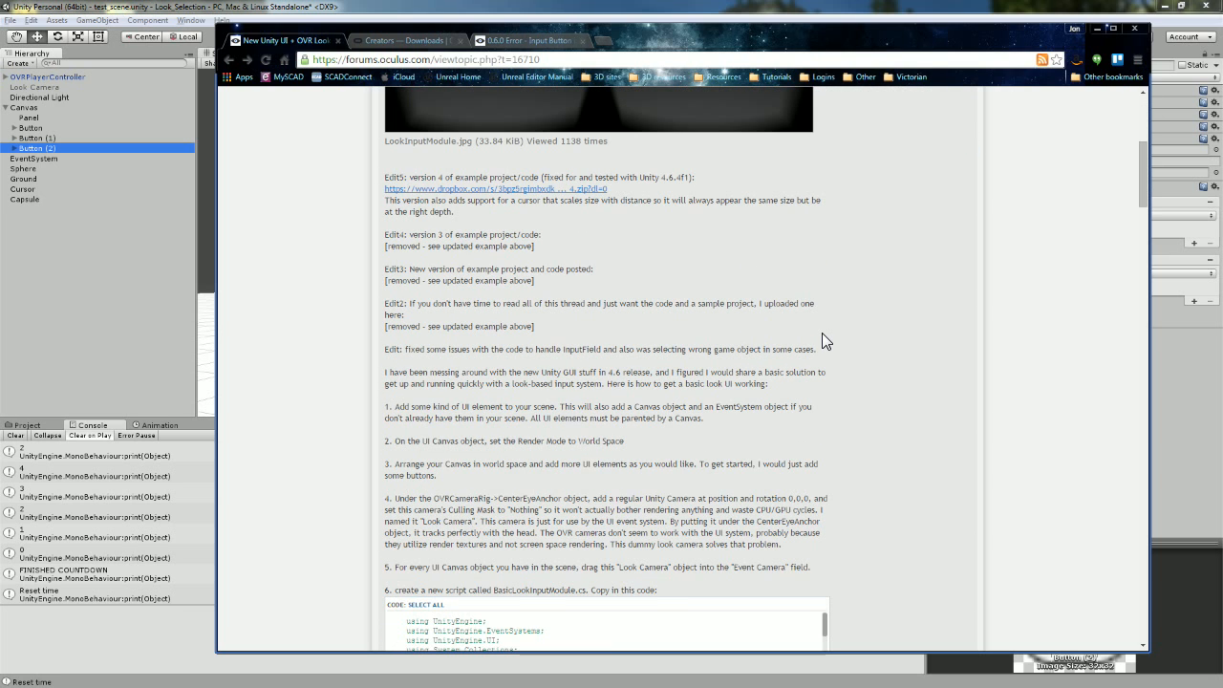
scroll(822, 334, down, 2)
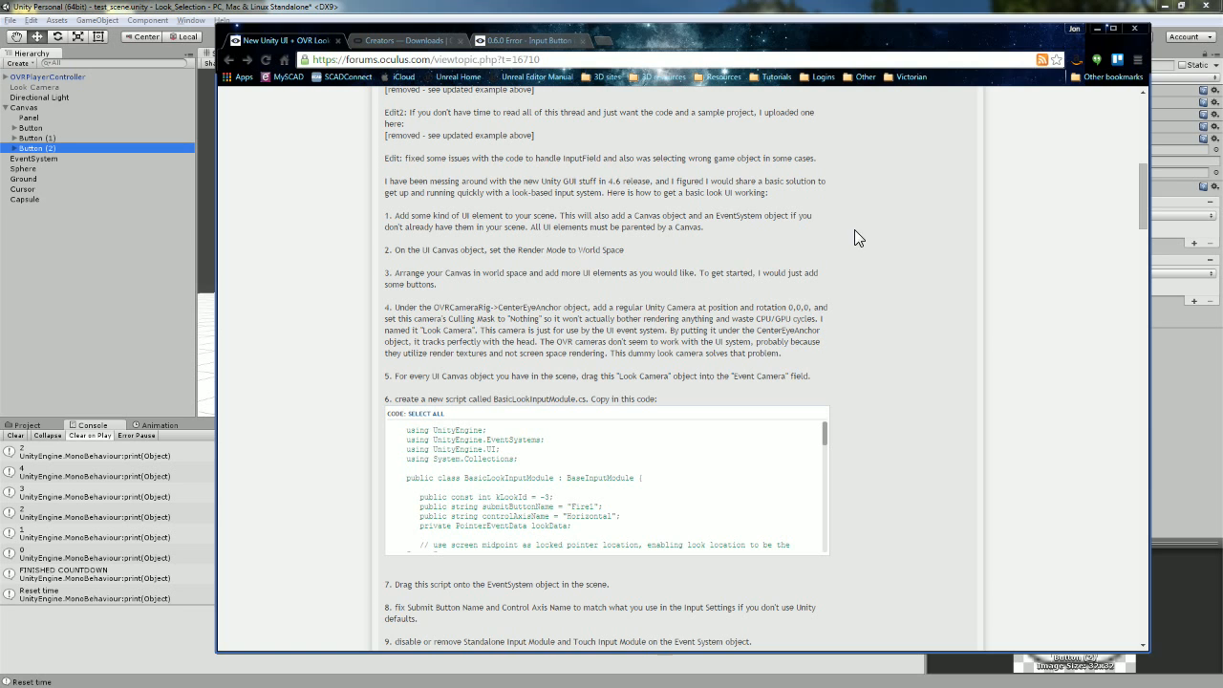
click(960, 11)
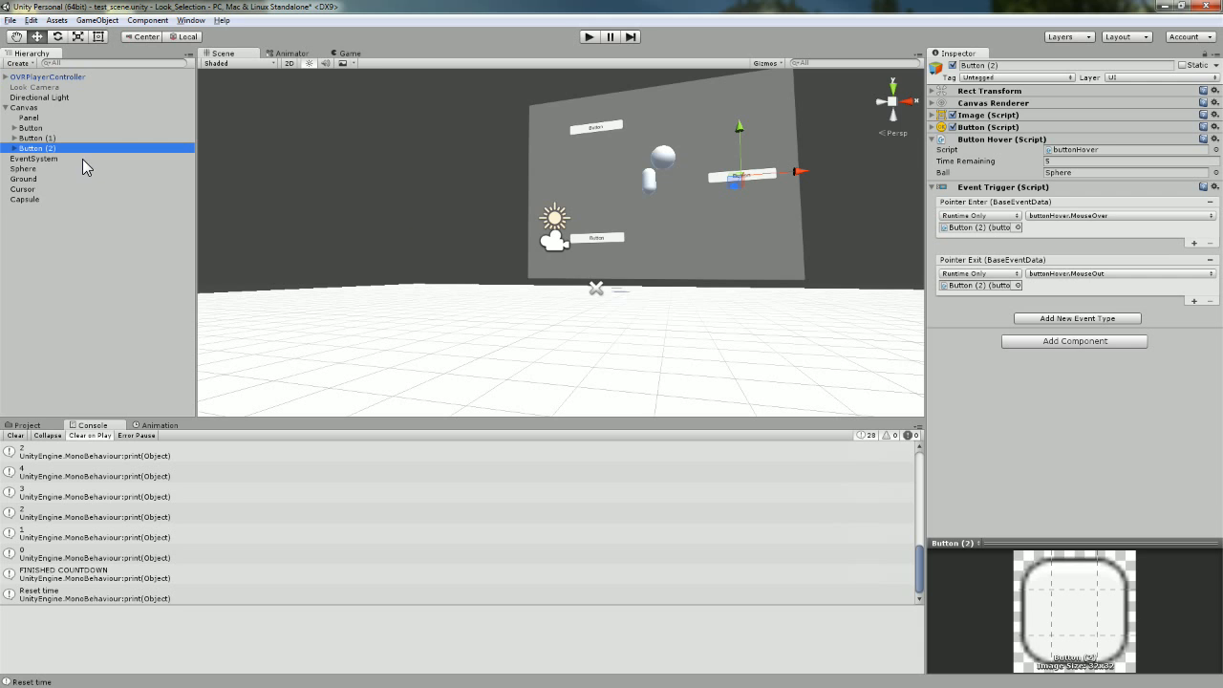
Toggle the EventSystem's Touch Input Module and locate the Look Input Module's script.
click(56, 158)
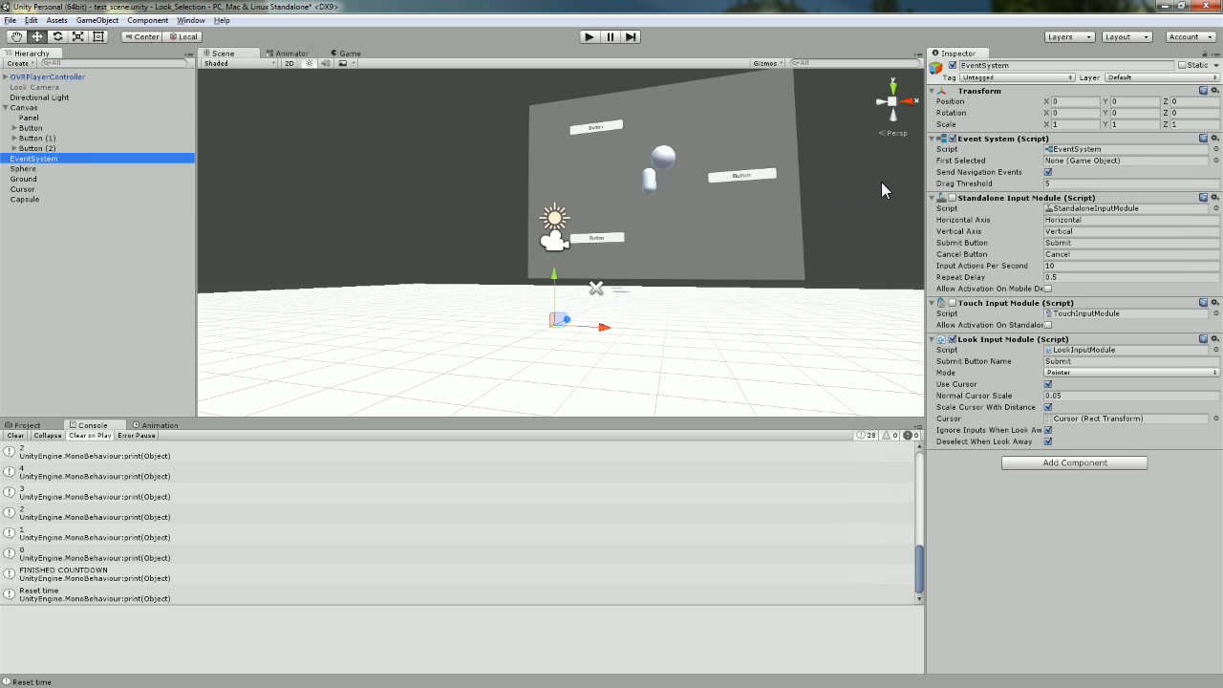
click(952, 200)
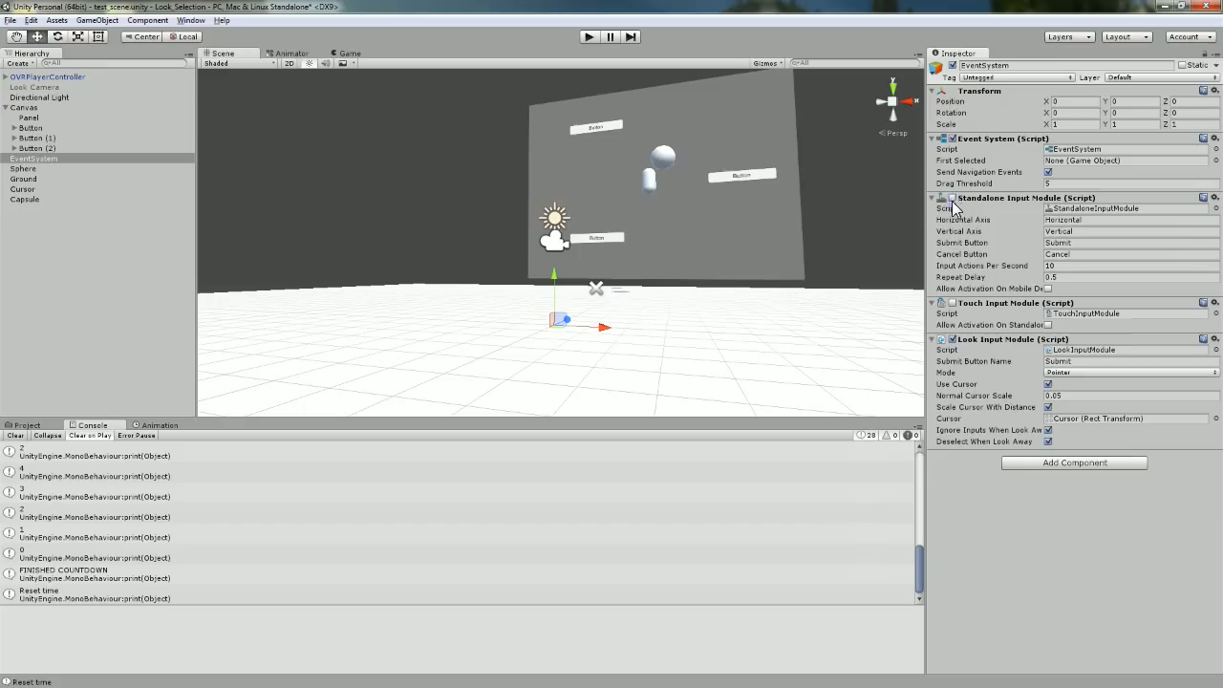
click(952, 304)
click(1072, 464)
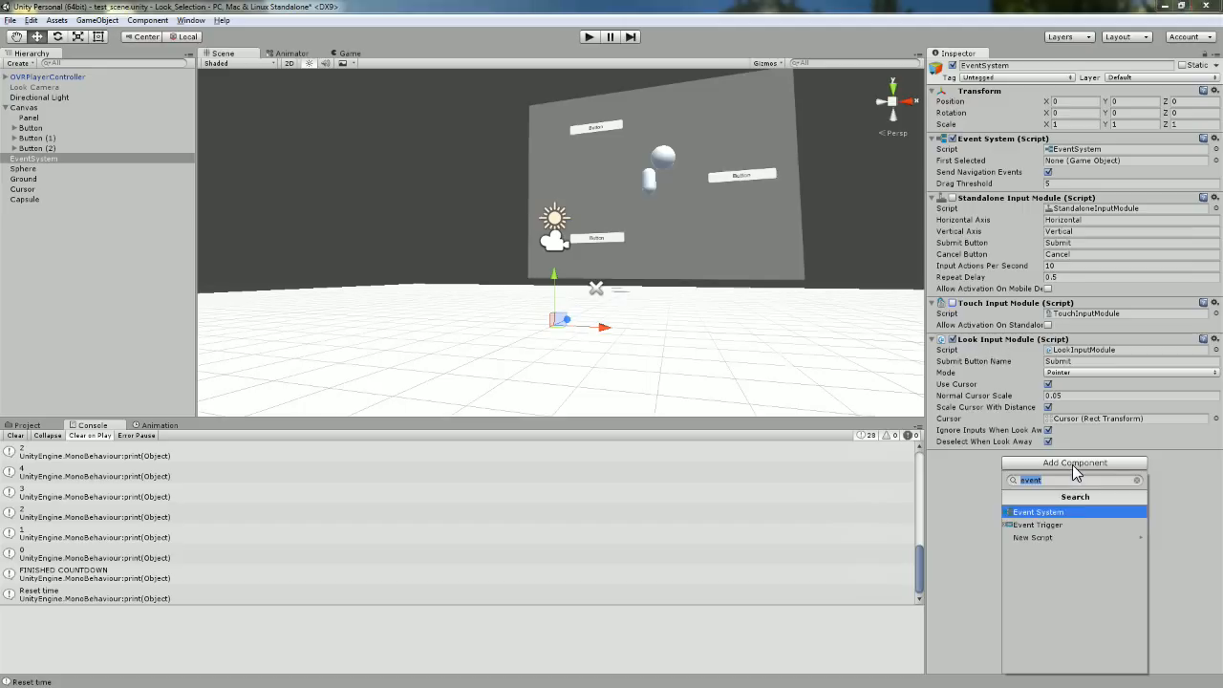
click(957, 518)
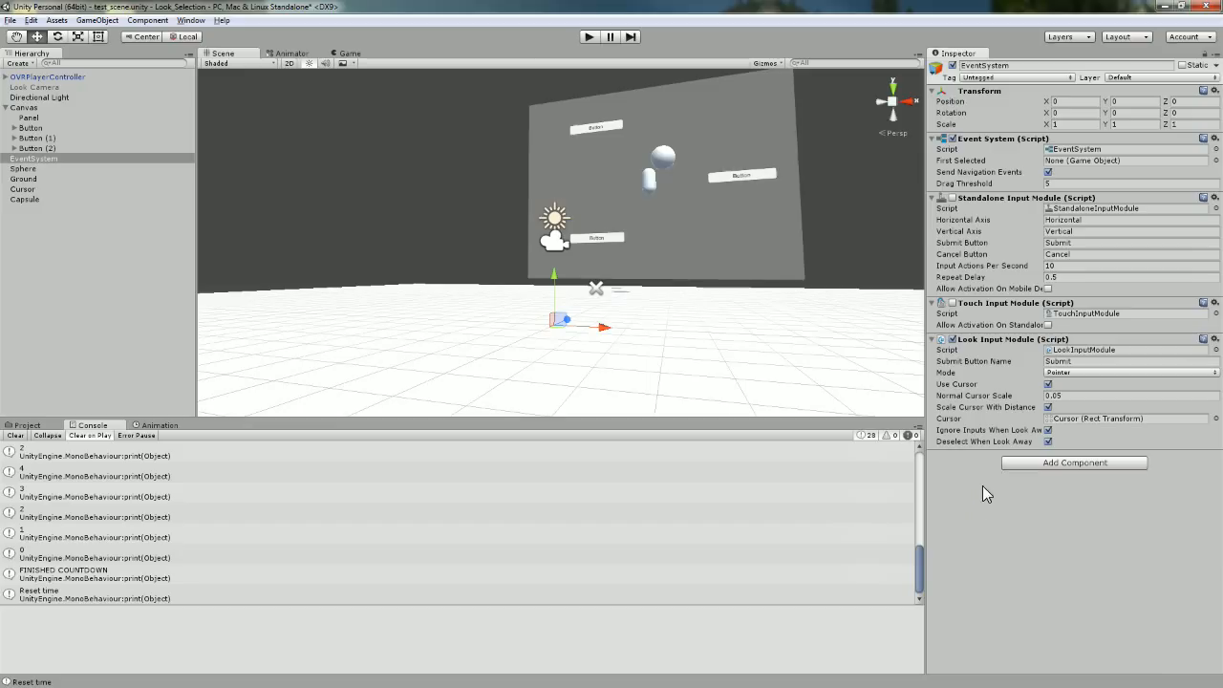
click(1129, 350)
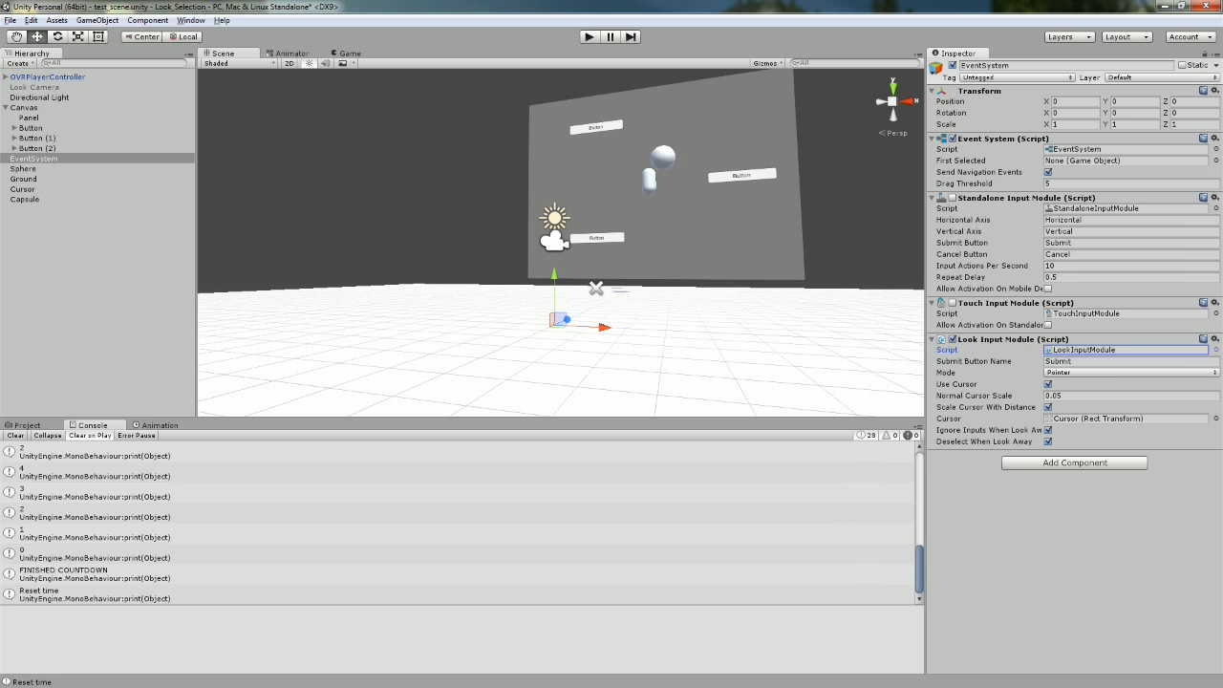
key(alt+Tab)
scroll(816, 237, up, 10)
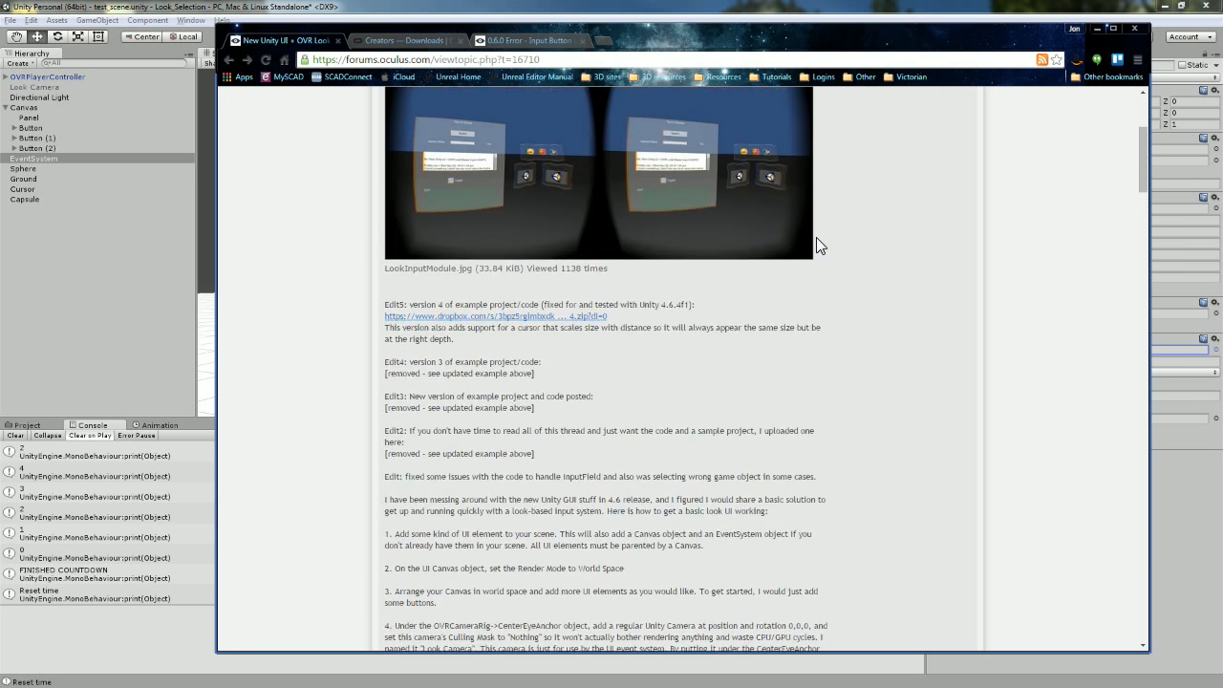
scroll(860, 385, down, 10)
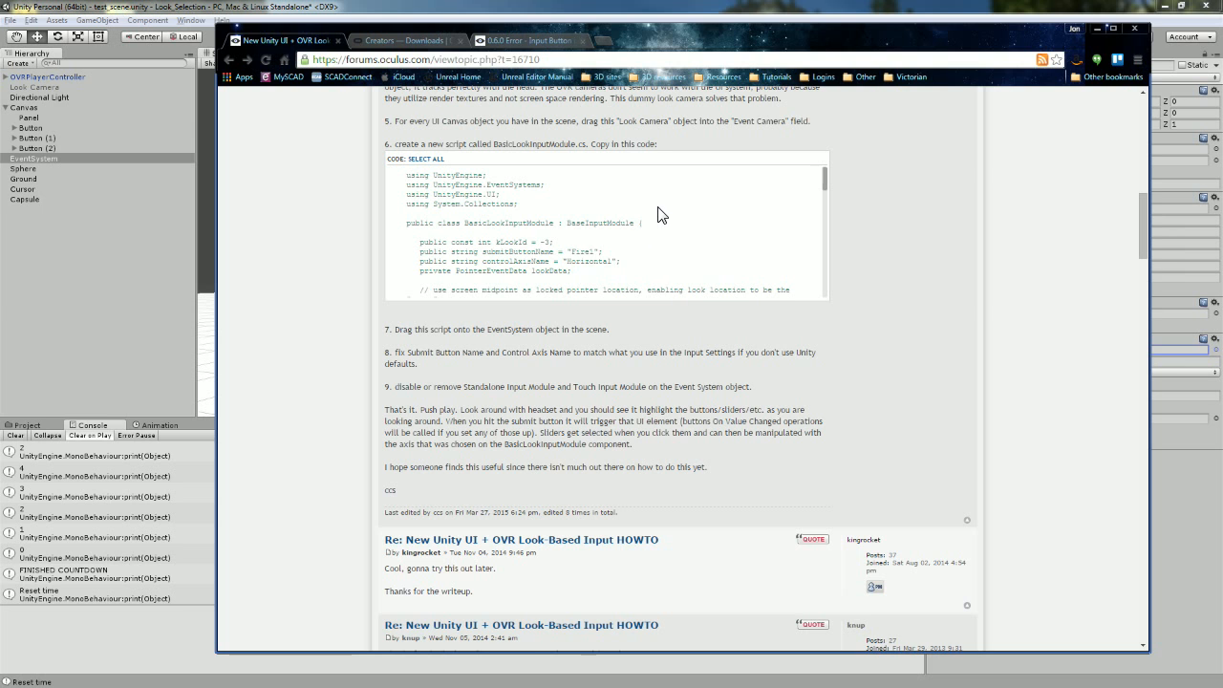
scroll(659, 215, down, 5)
scroll(659, 215, up, 10)
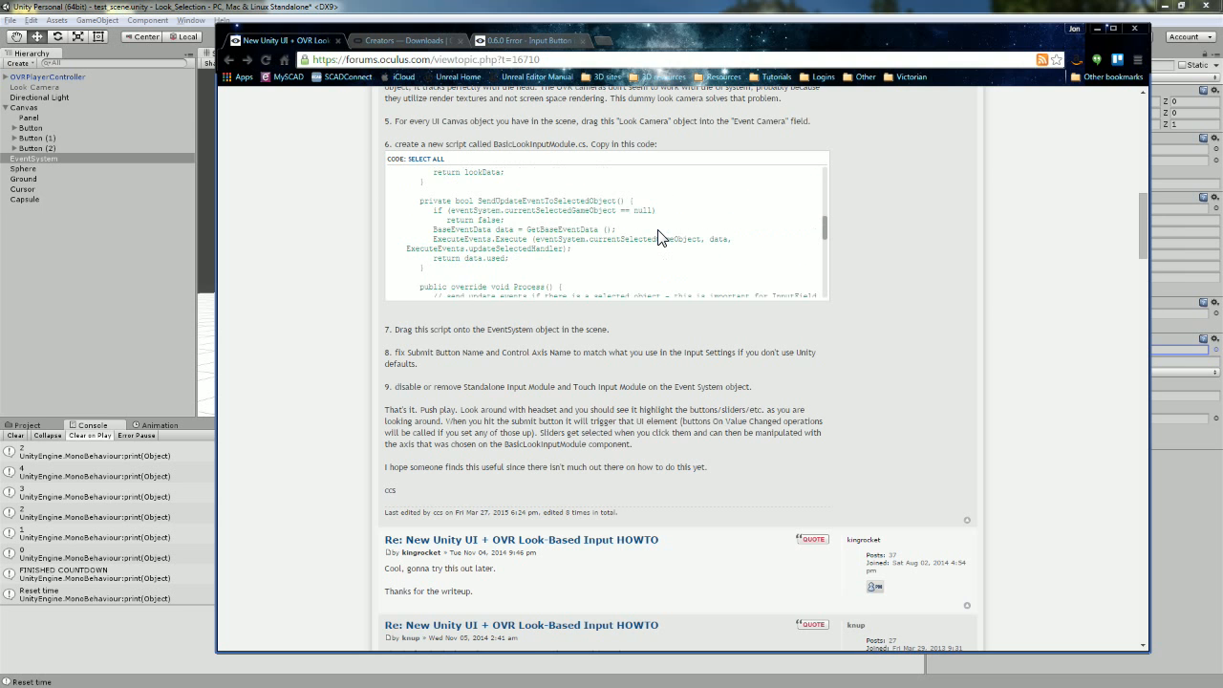
scroll(658, 237, up, 1)
scroll(665, 315, down, 5)
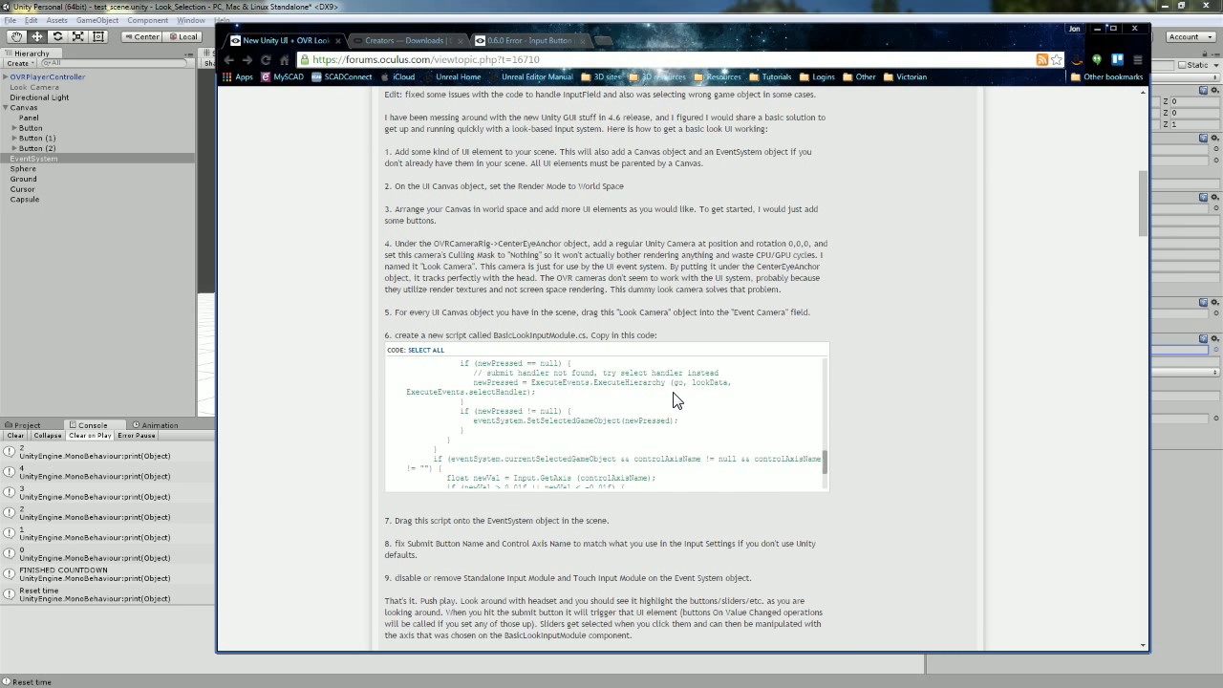
scroll(672, 400, up, 7)
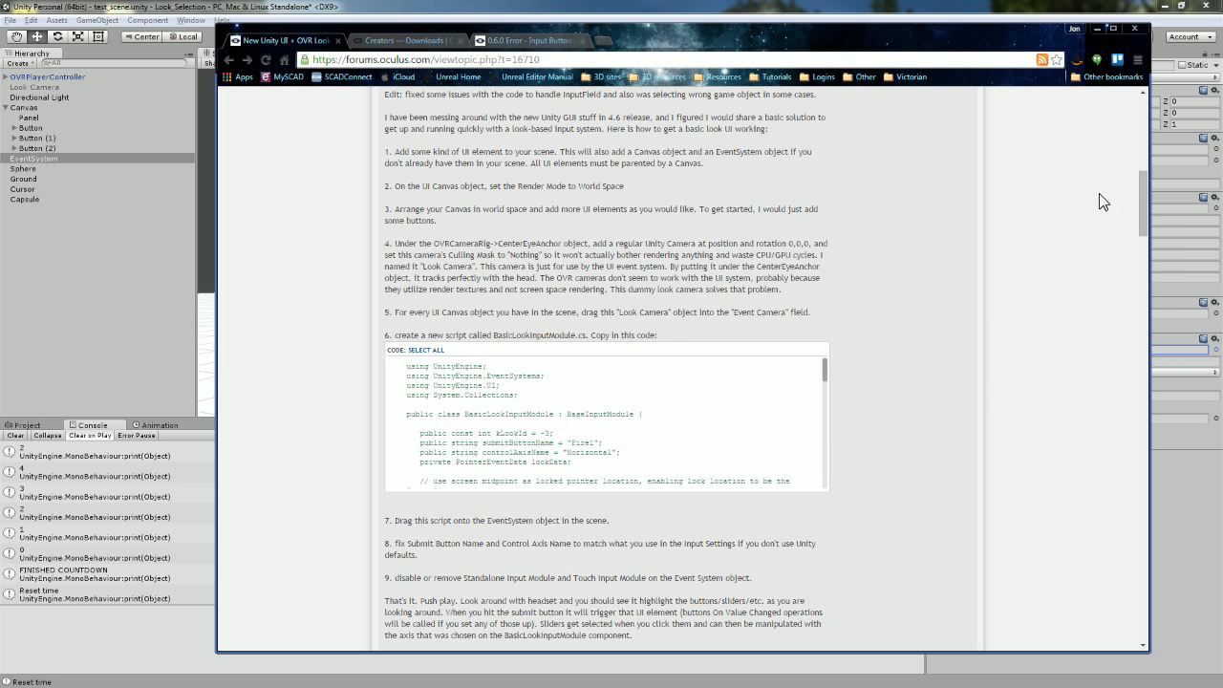
click(1095, 29)
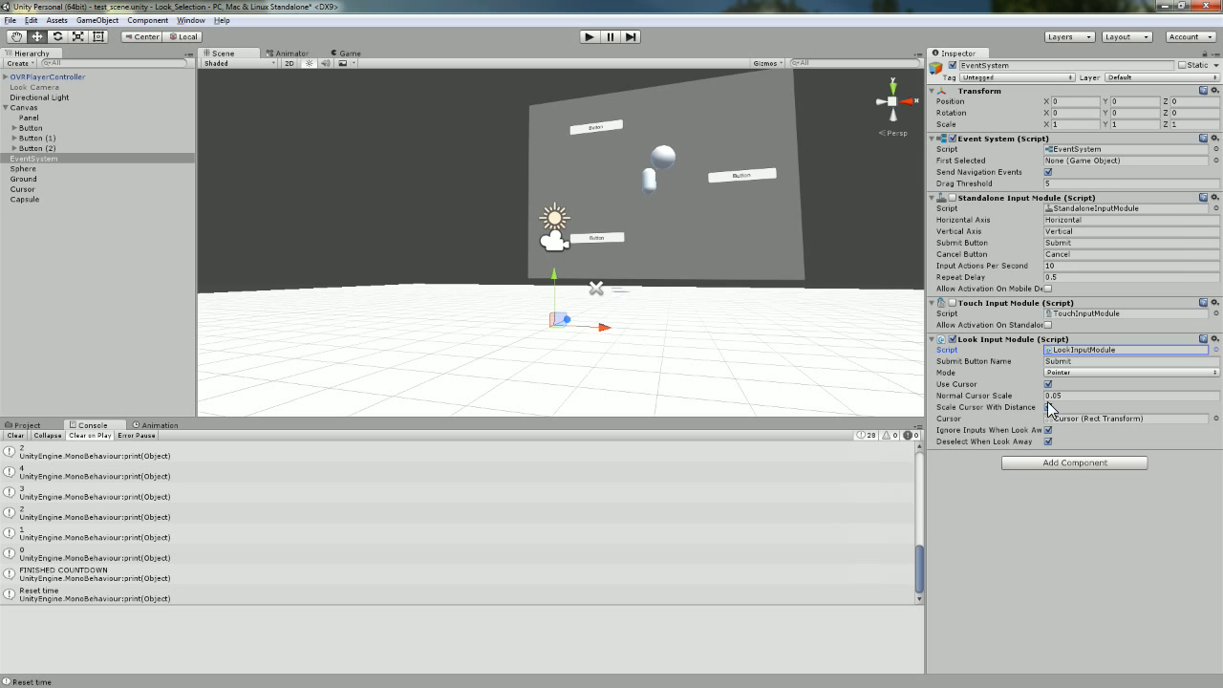
After touching Normal Cursor Scale, create a UI Panel in the OVRTrackerBounds Canvas via GameObject > UI > Panel.
click(1068, 399)
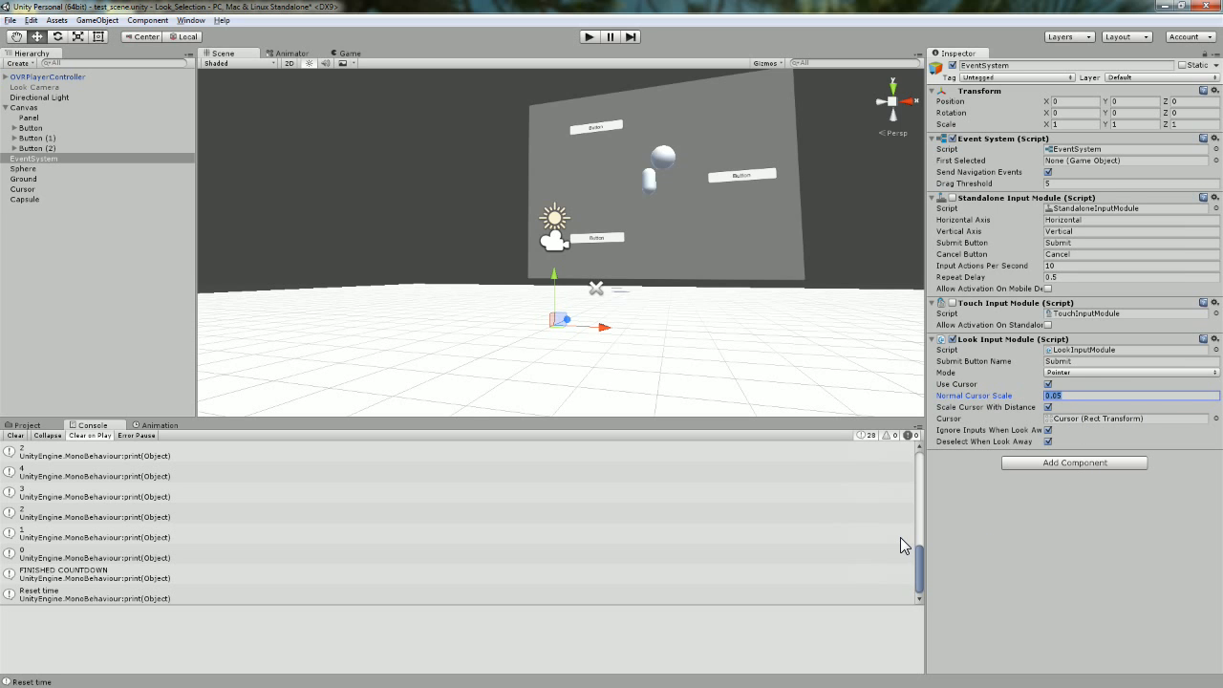
click(98, 20)
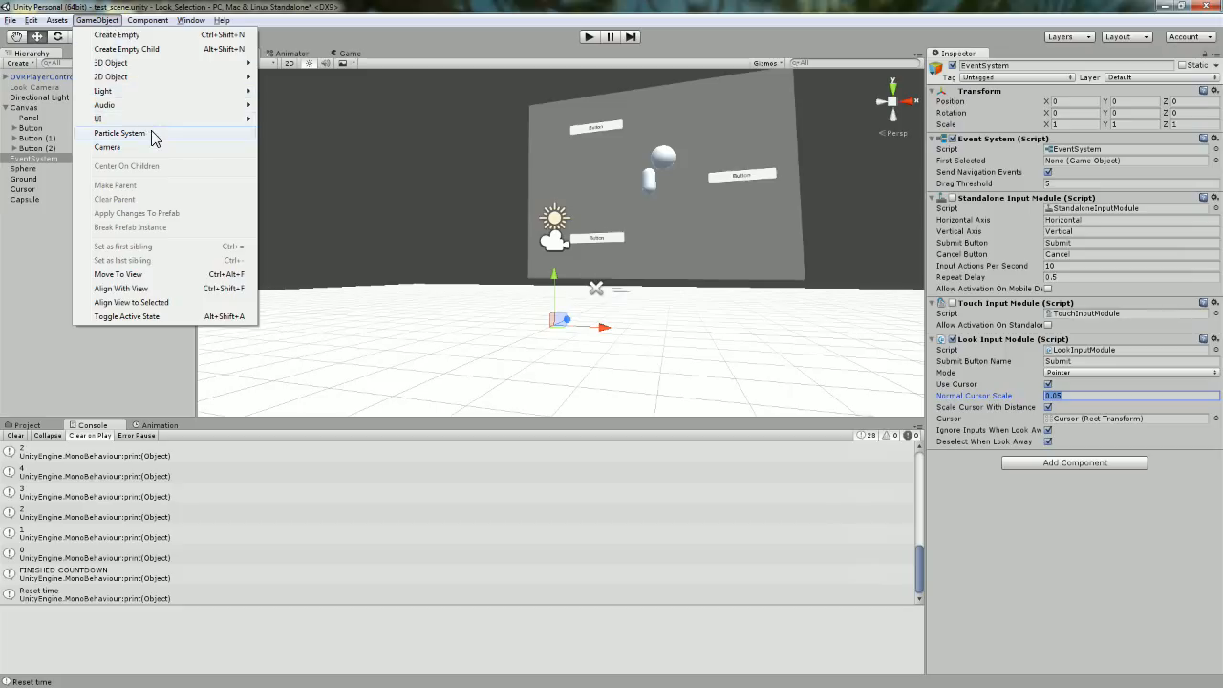
mouse_move(180, 120)
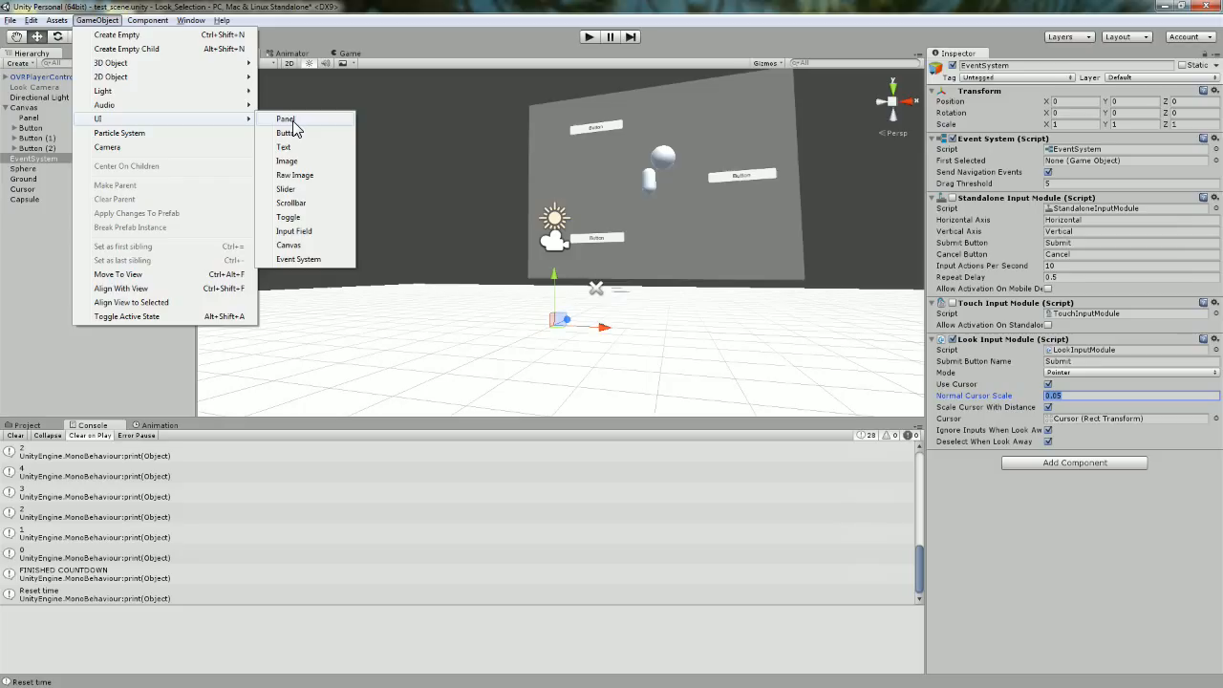
click(287, 119)
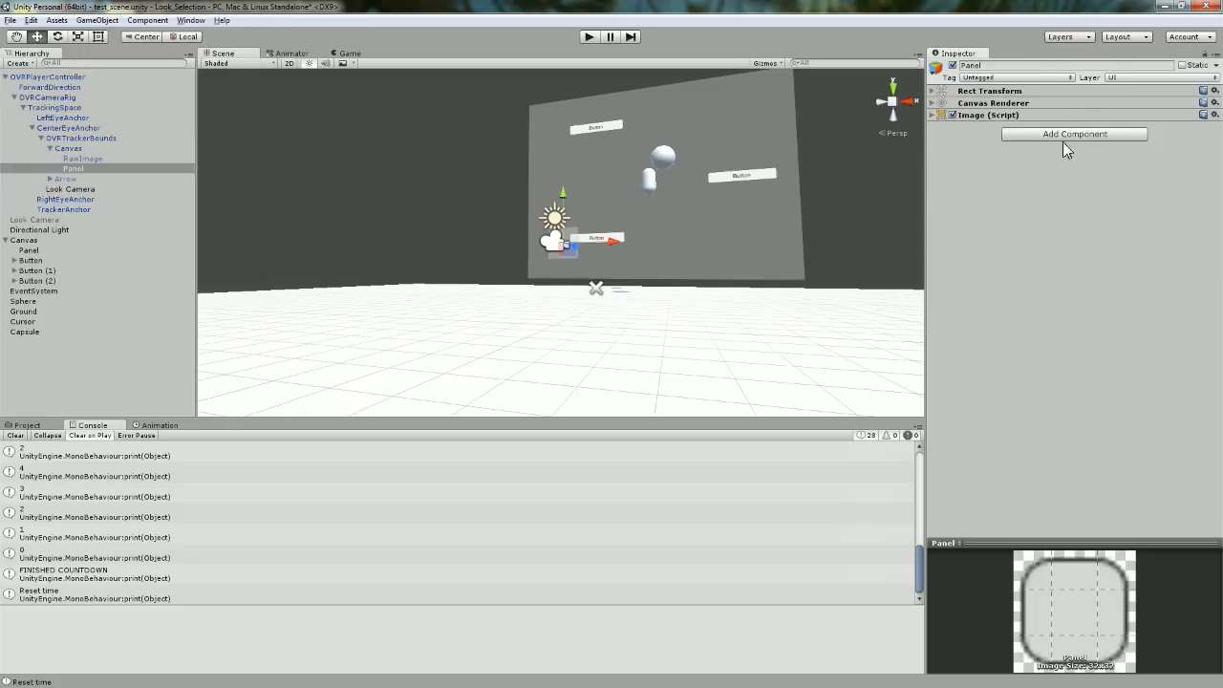
Expand the Panel's Image (Script) settings, then select the Cursor object in the Hierarchy.
click(935, 116)
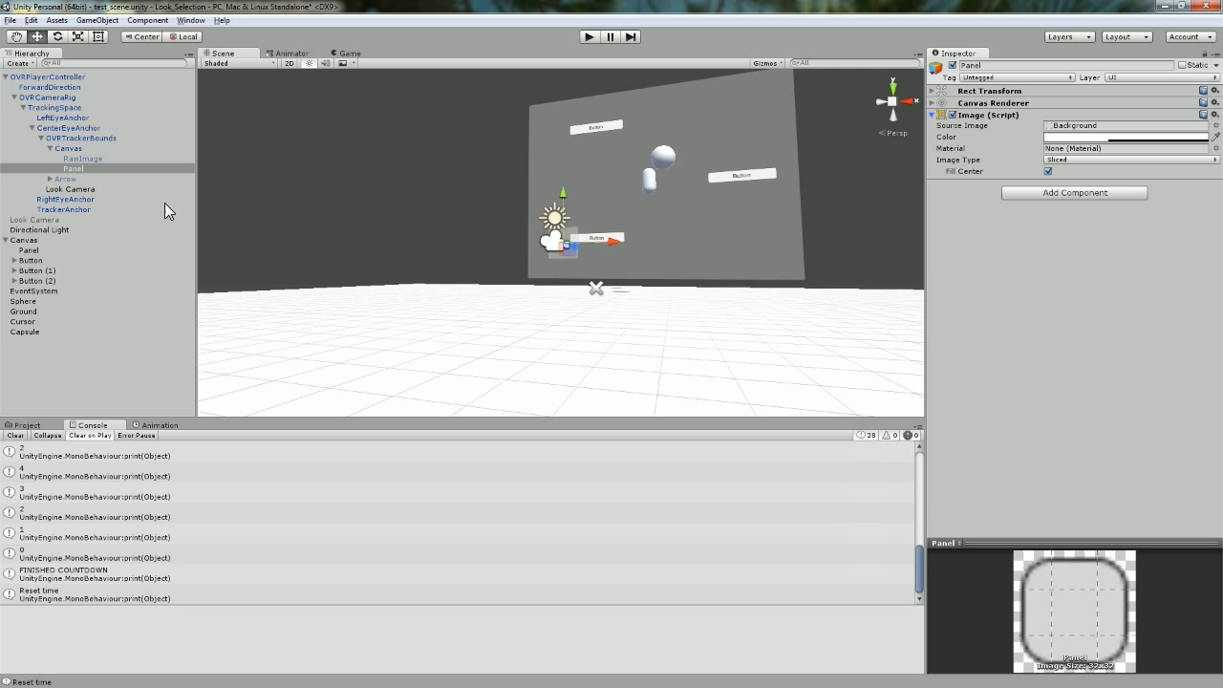
click(58, 322)
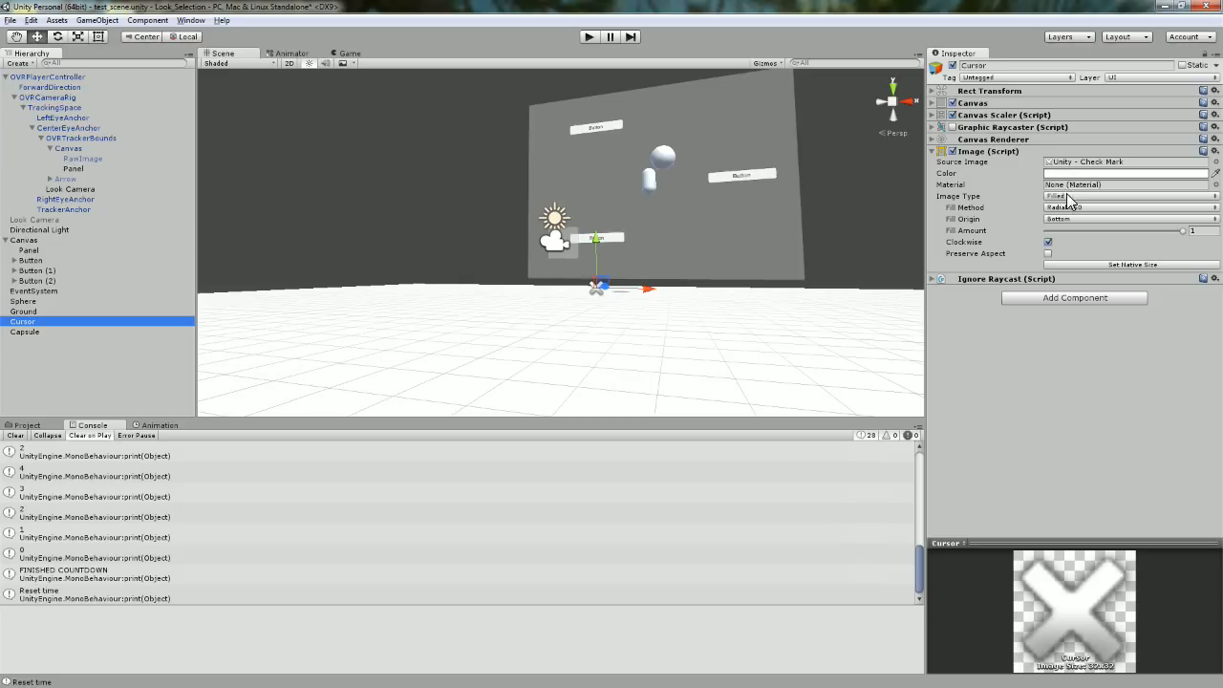
Expand the Cursor's Rect Transform, Canvas, Canvas Scaler and Graphic Raycaster sections, then glance at the Panel.
click(931, 151)
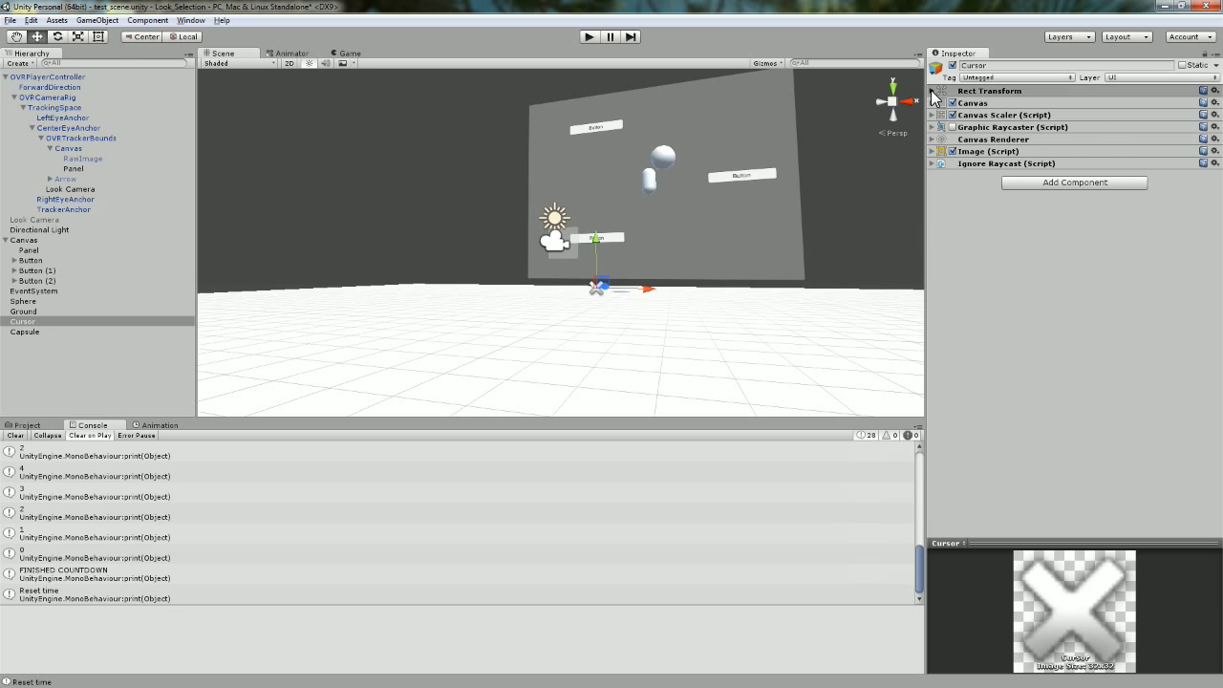
click(932, 91)
click(931, 197)
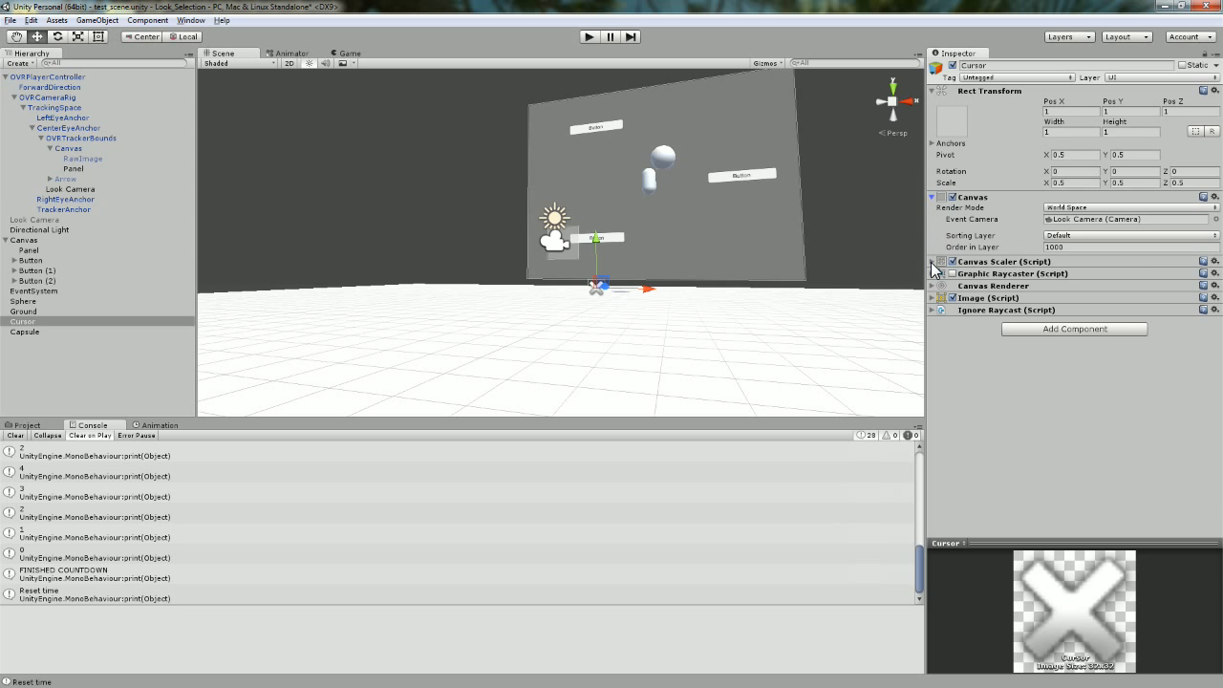
click(932, 263)
click(932, 314)
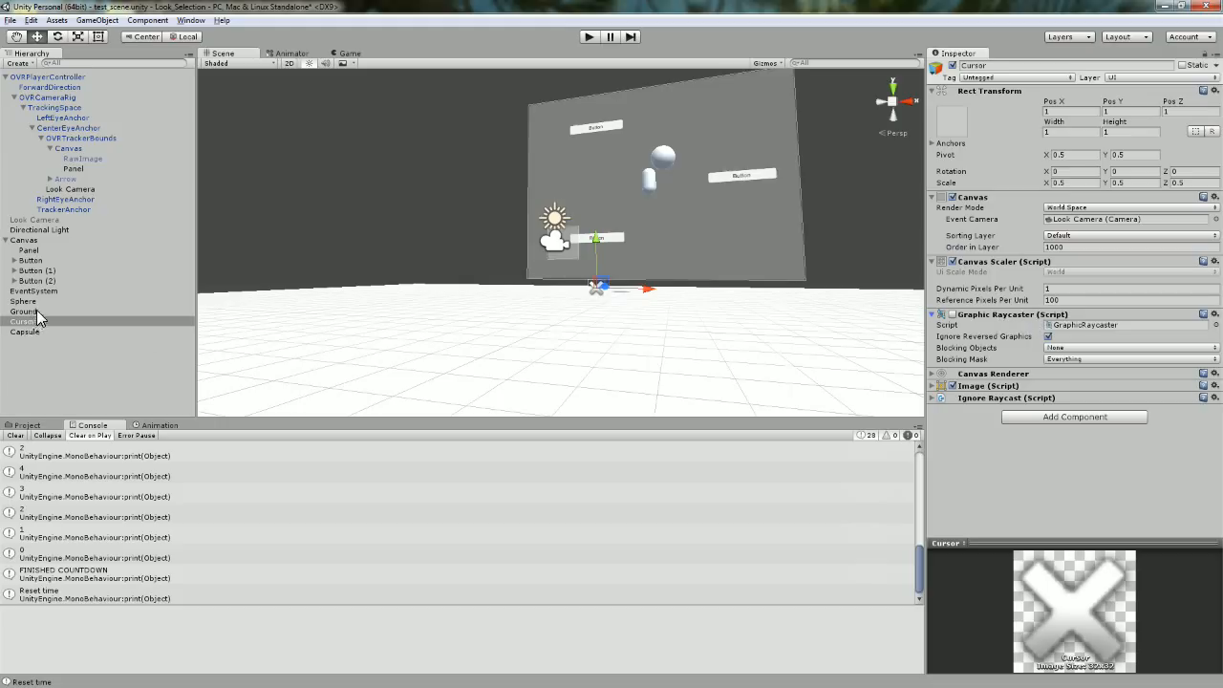
click(79, 169)
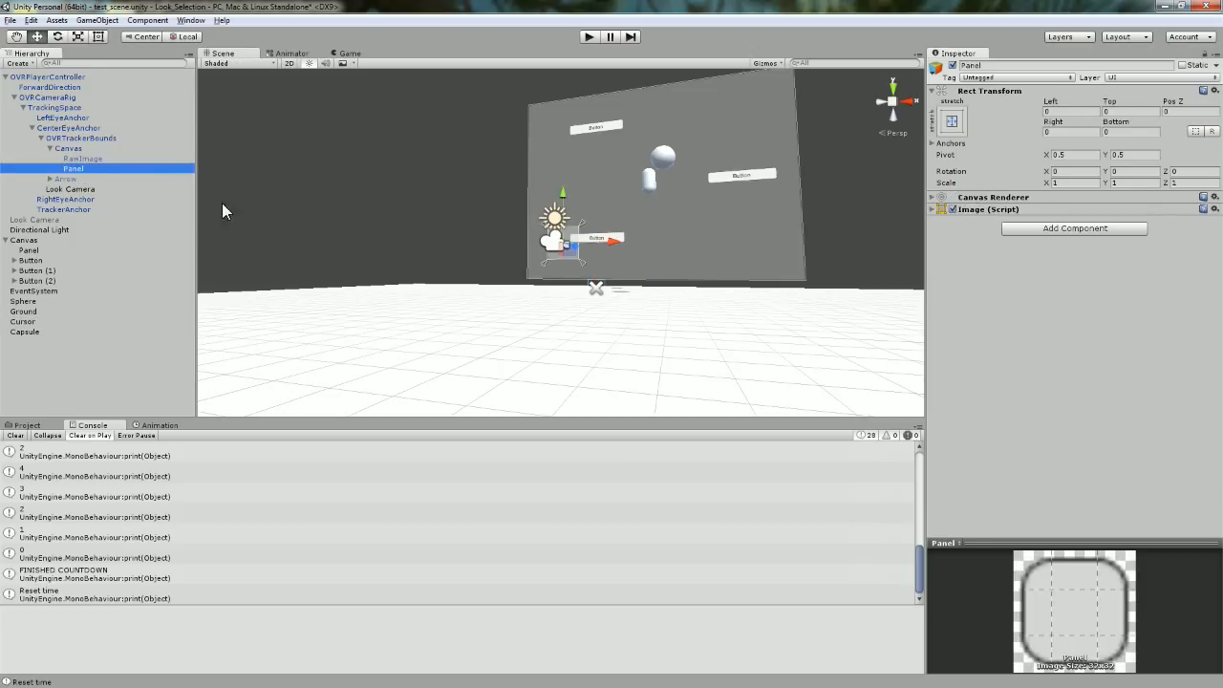
Remove the Graphic Raycaster from Cursor and check its canvas camera and Ignore Raycast script.
click(26, 322)
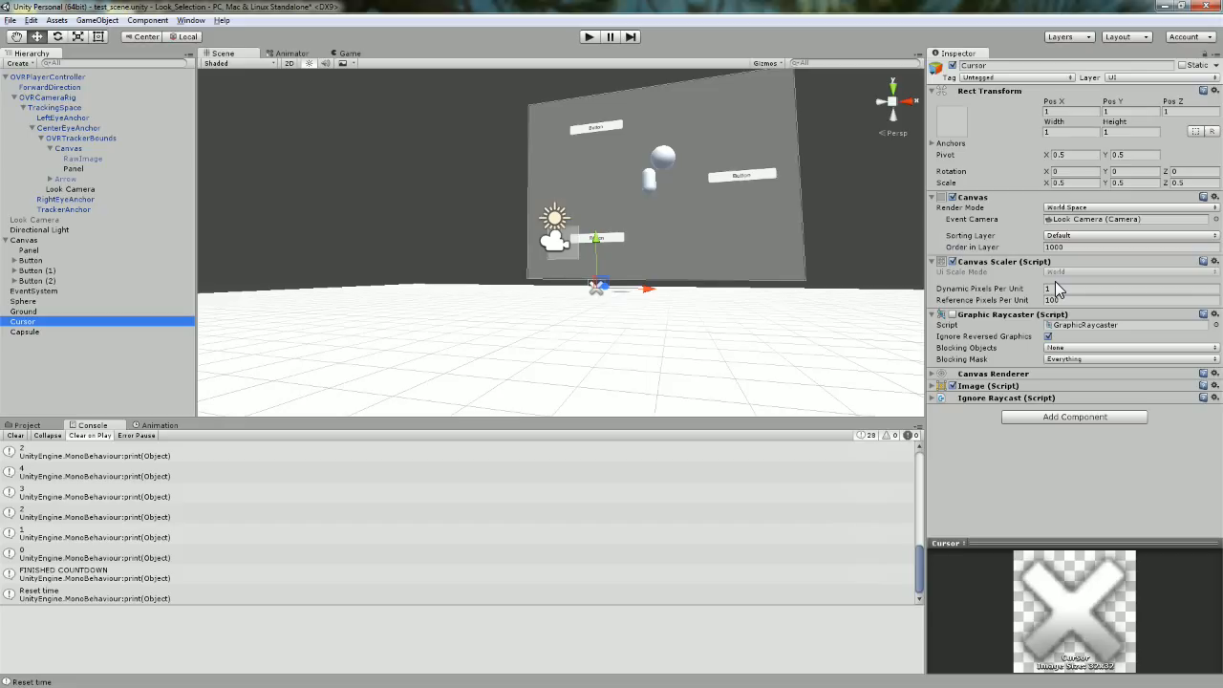
click(1214, 314)
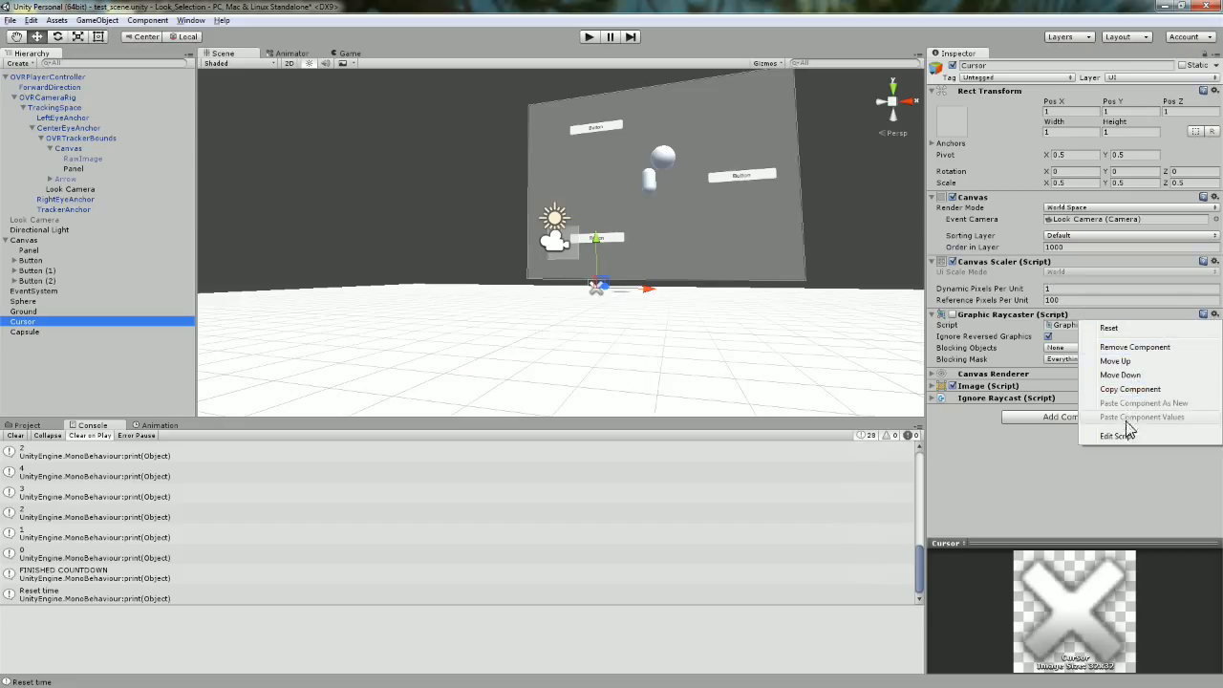
click(1132, 347)
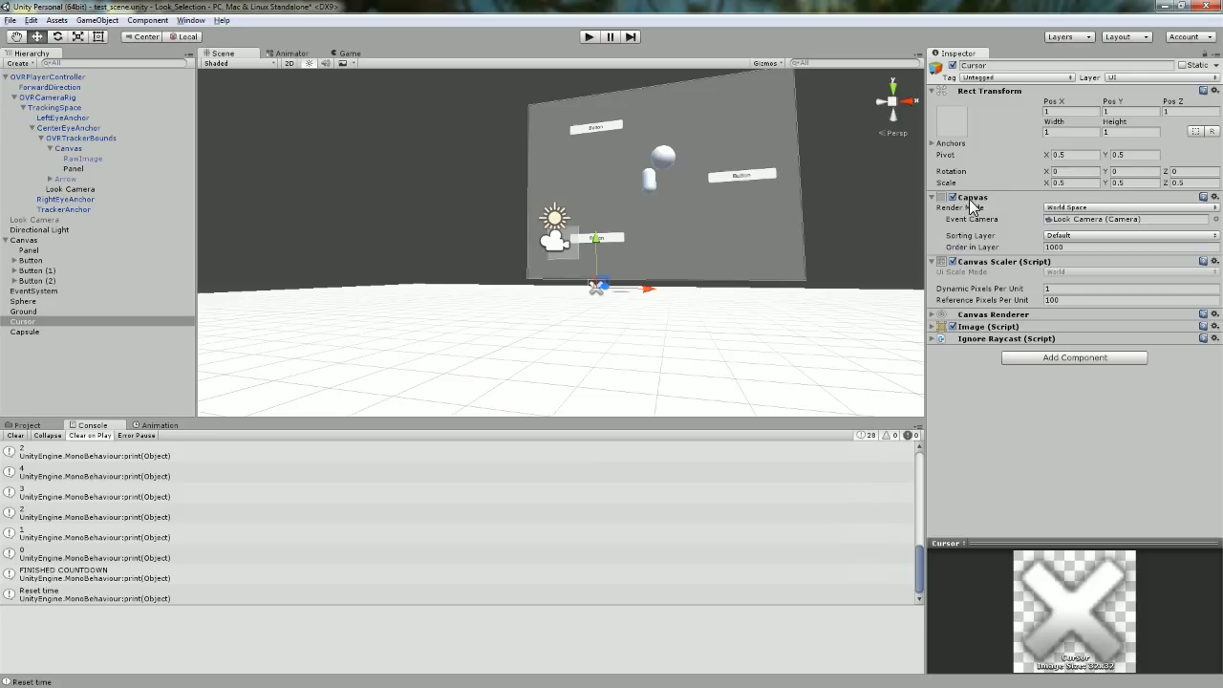
click(1076, 221)
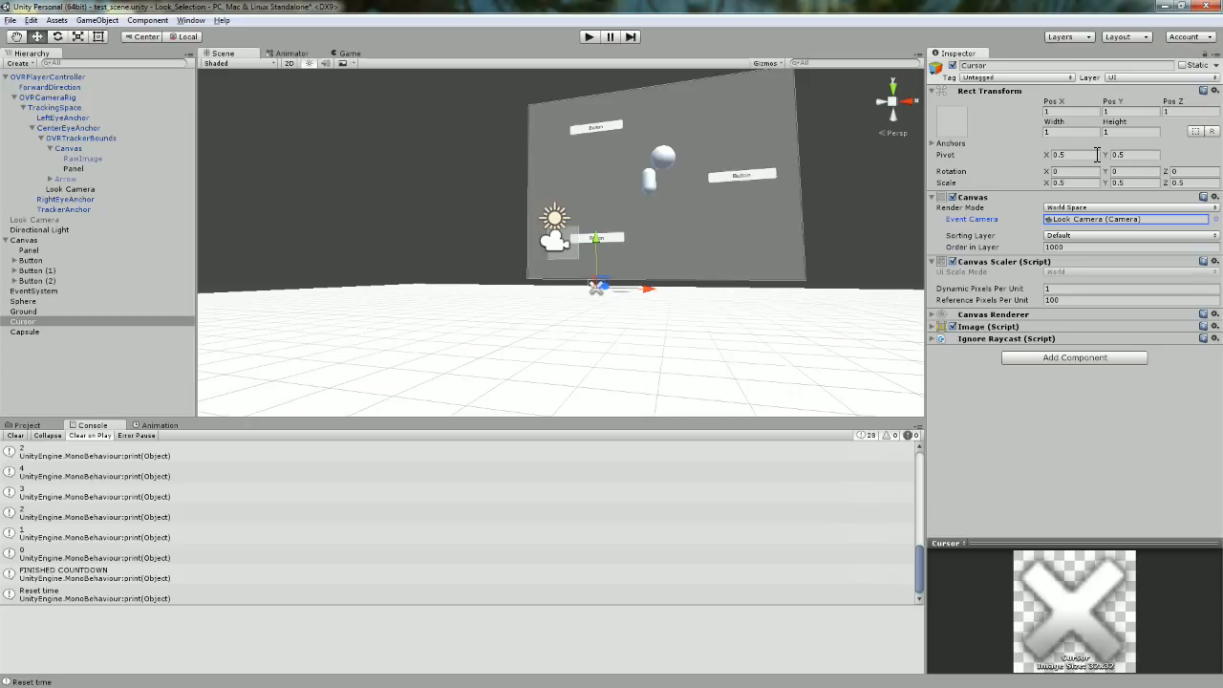
click(933, 339)
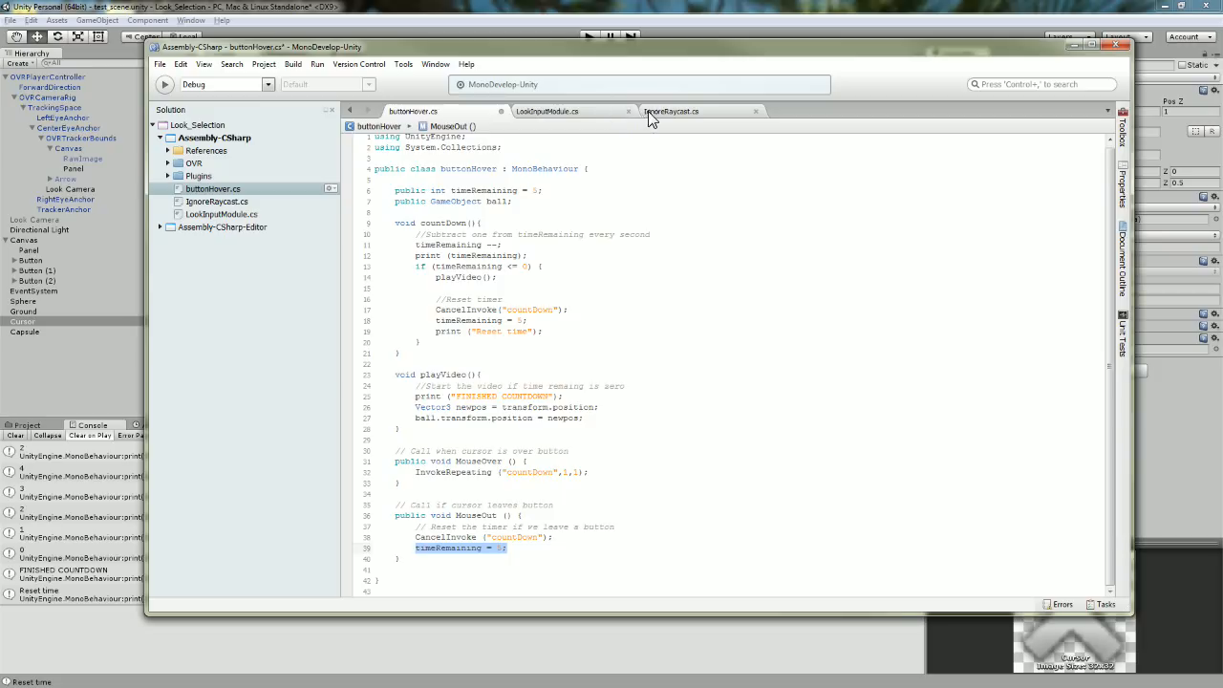
click(658, 113)
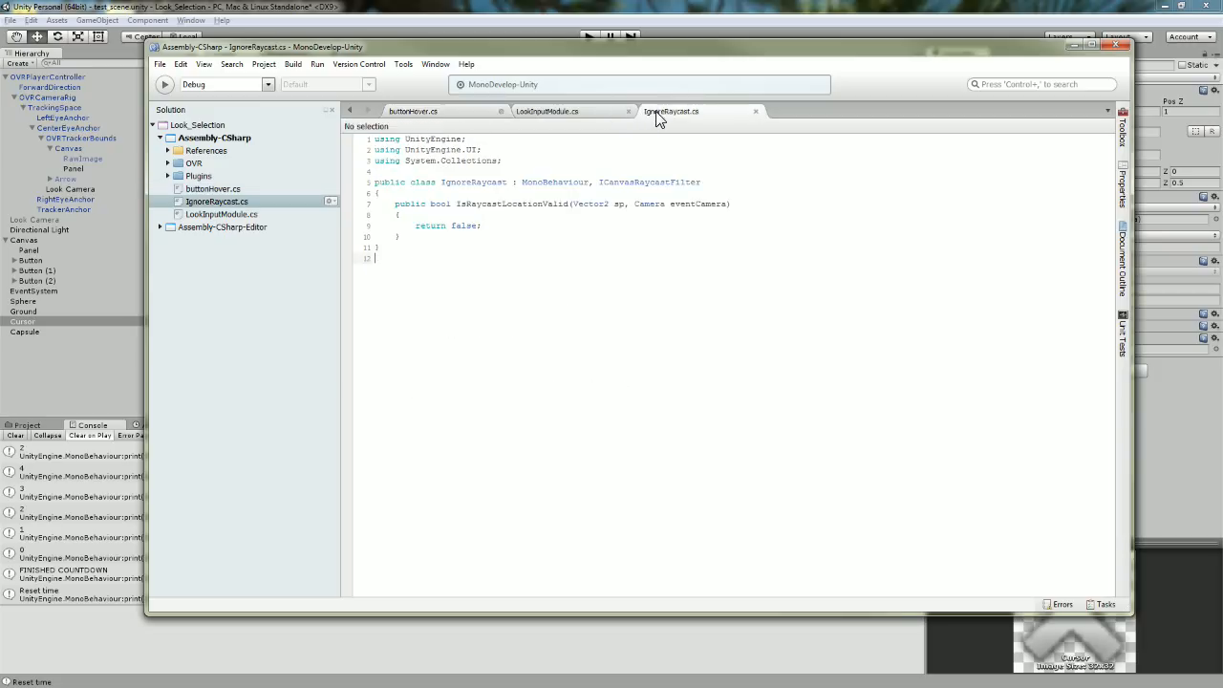
drag(406, 263, 335, 125)
click(446, 288)
drag(375, 182, 713, 185)
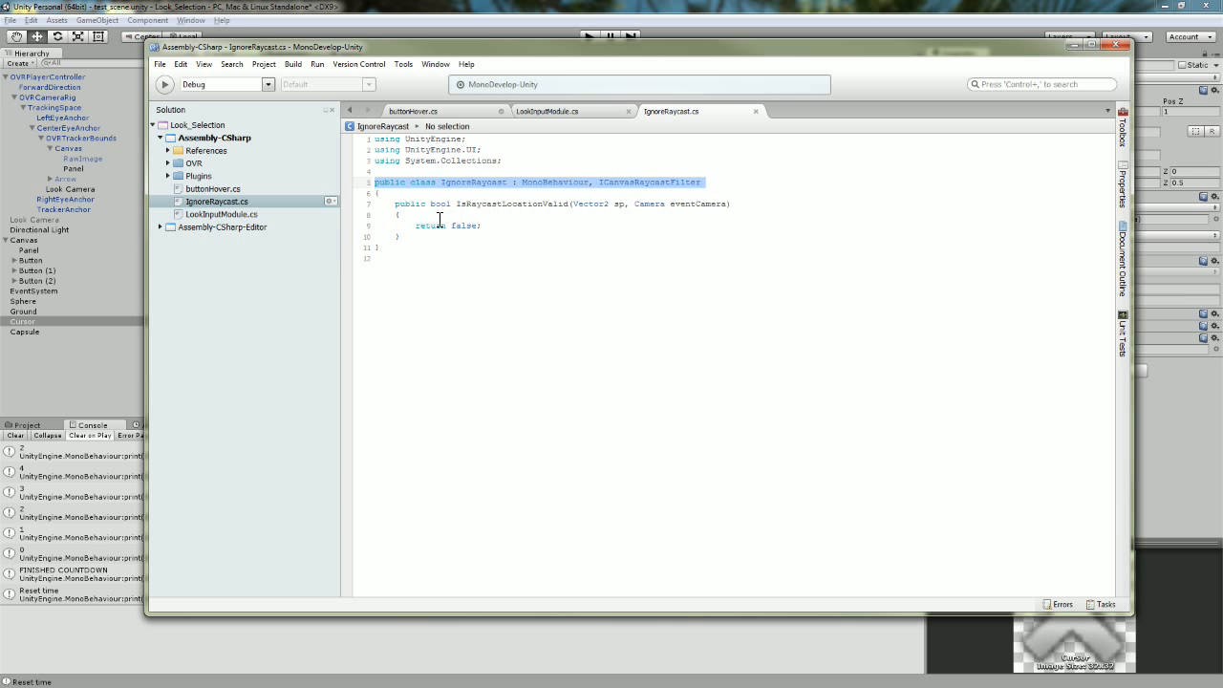
drag(395, 207, 741, 203)
drag(482, 219, 513, 230)
click(513, 231)
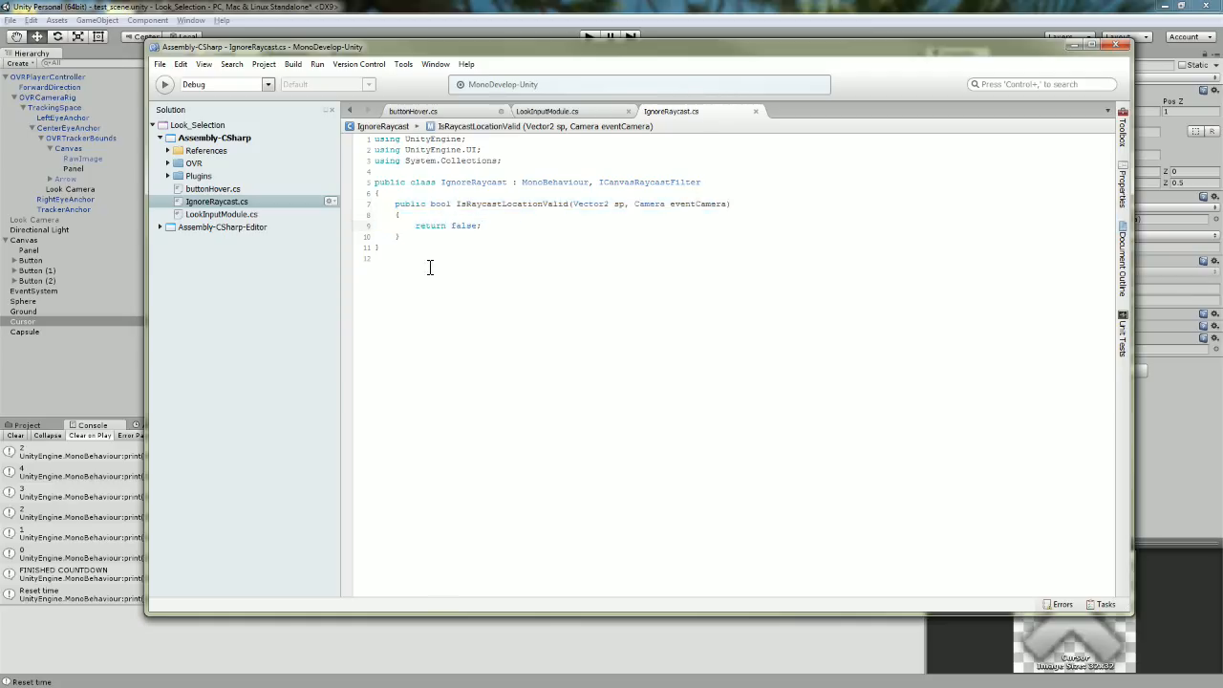
drag(424, 265, 357, 139)
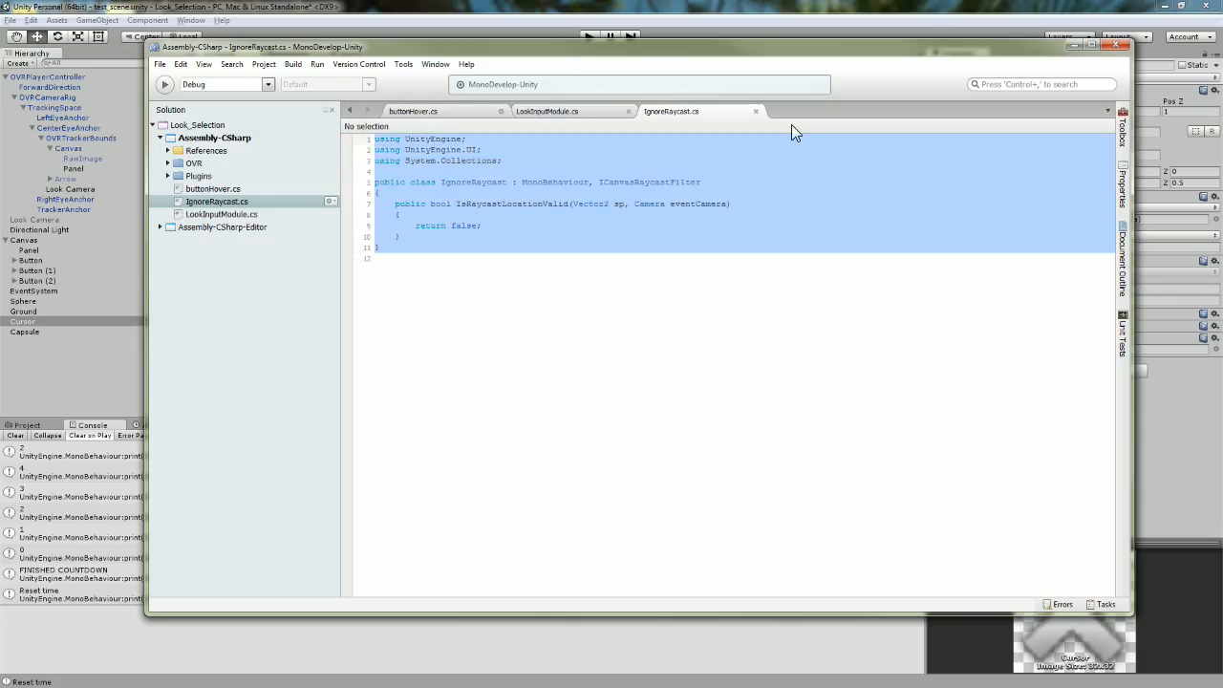
click(936, 9)
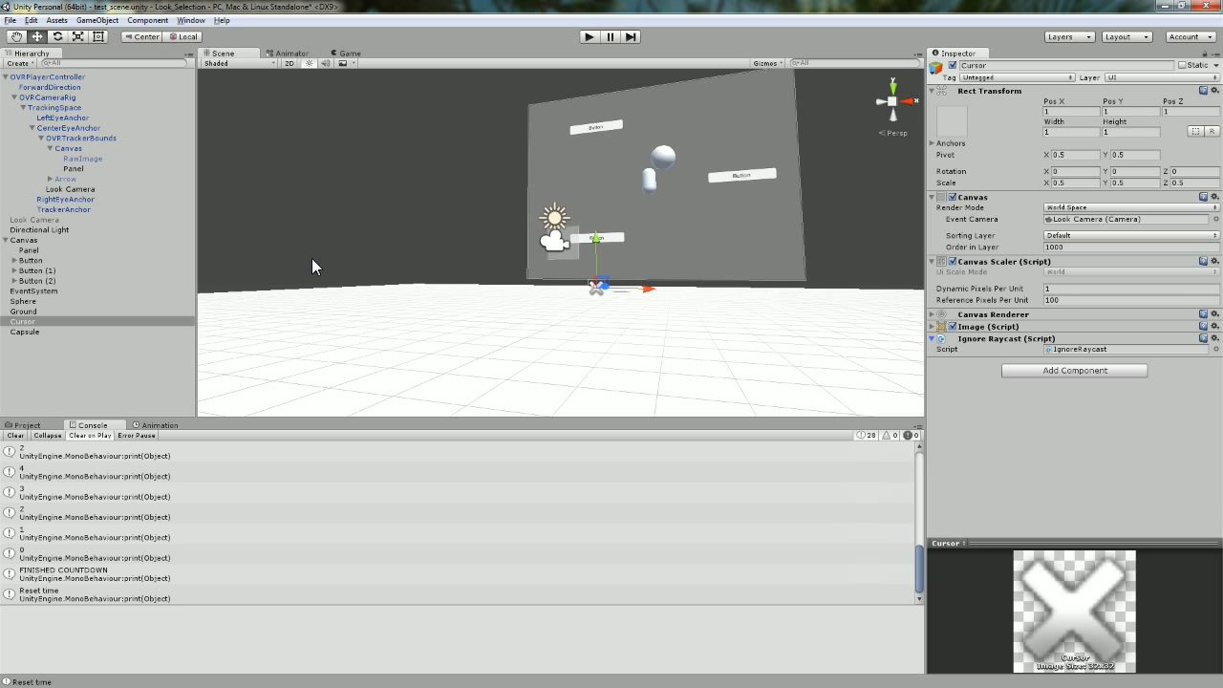
Check the EventSystem's Cursor reference in the object picker, leaving it unchanged.
click(32, 291)
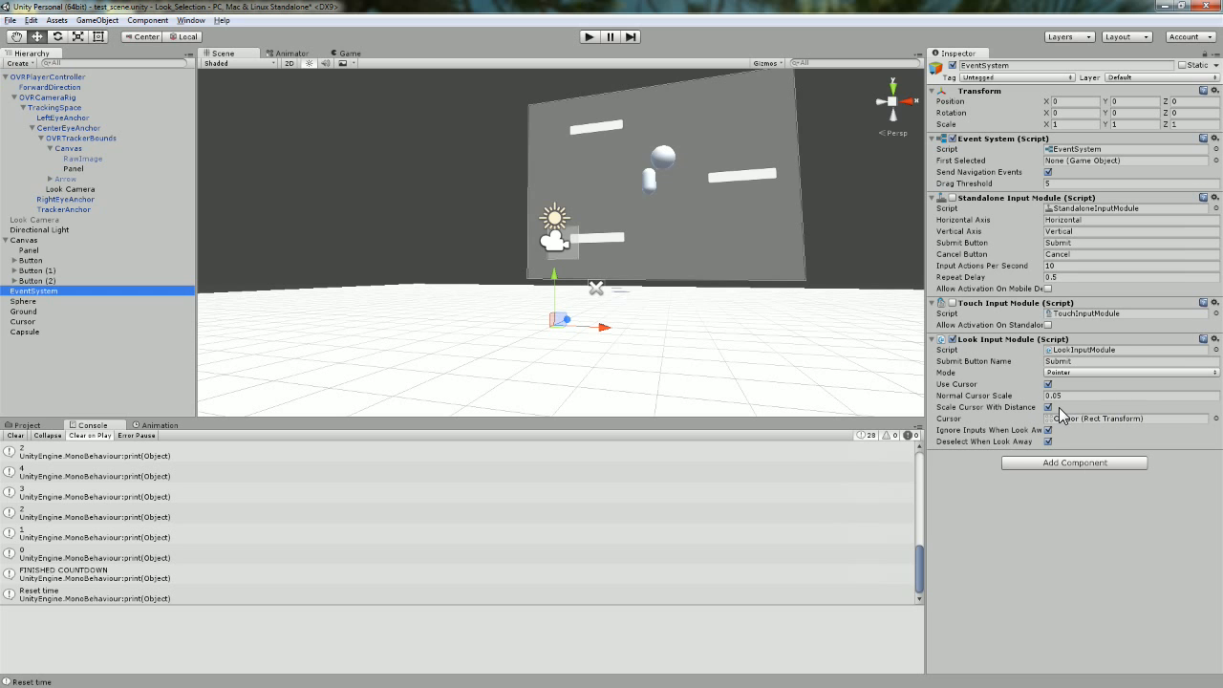
click(1215, 418)
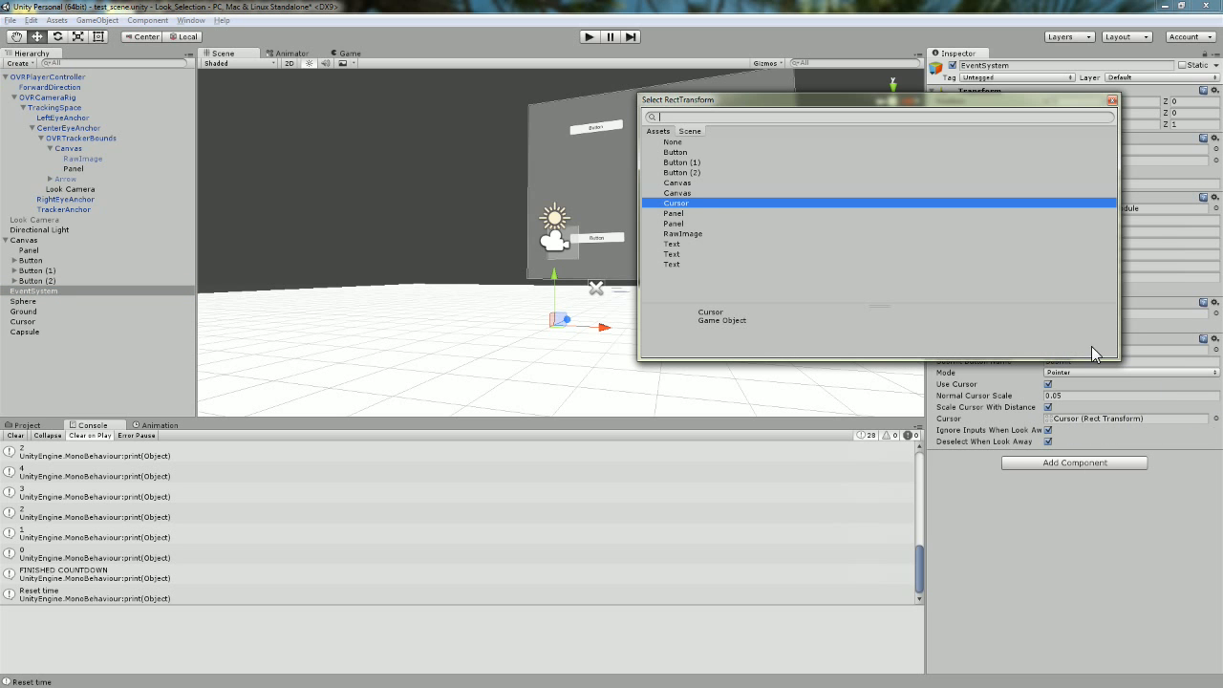
click(1111, 100)
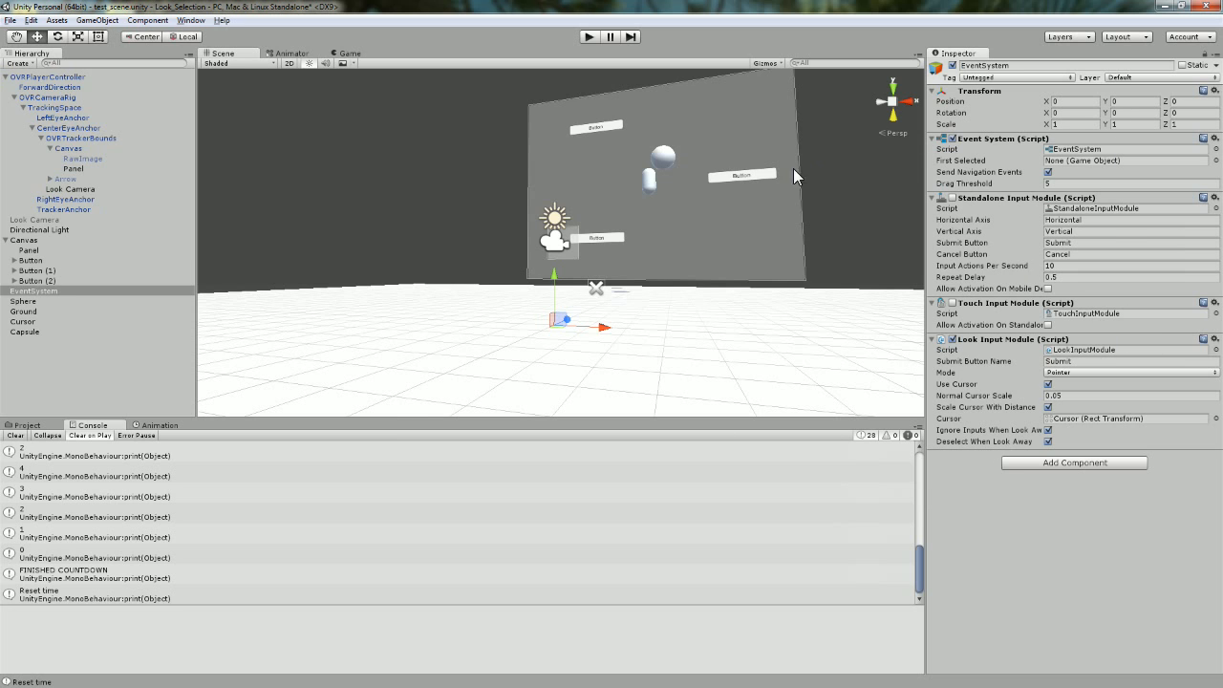
Delete the capsule from the scene and start play mode.
click(647, 182)
key(Delete)
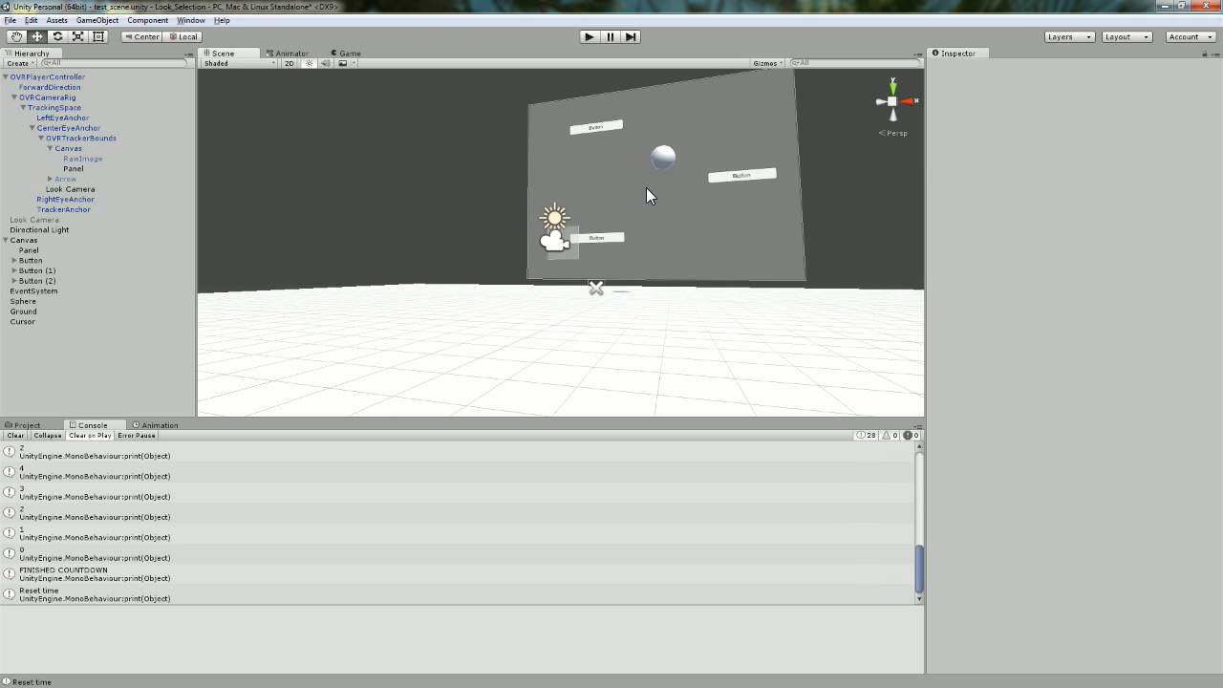
click(587, 37)
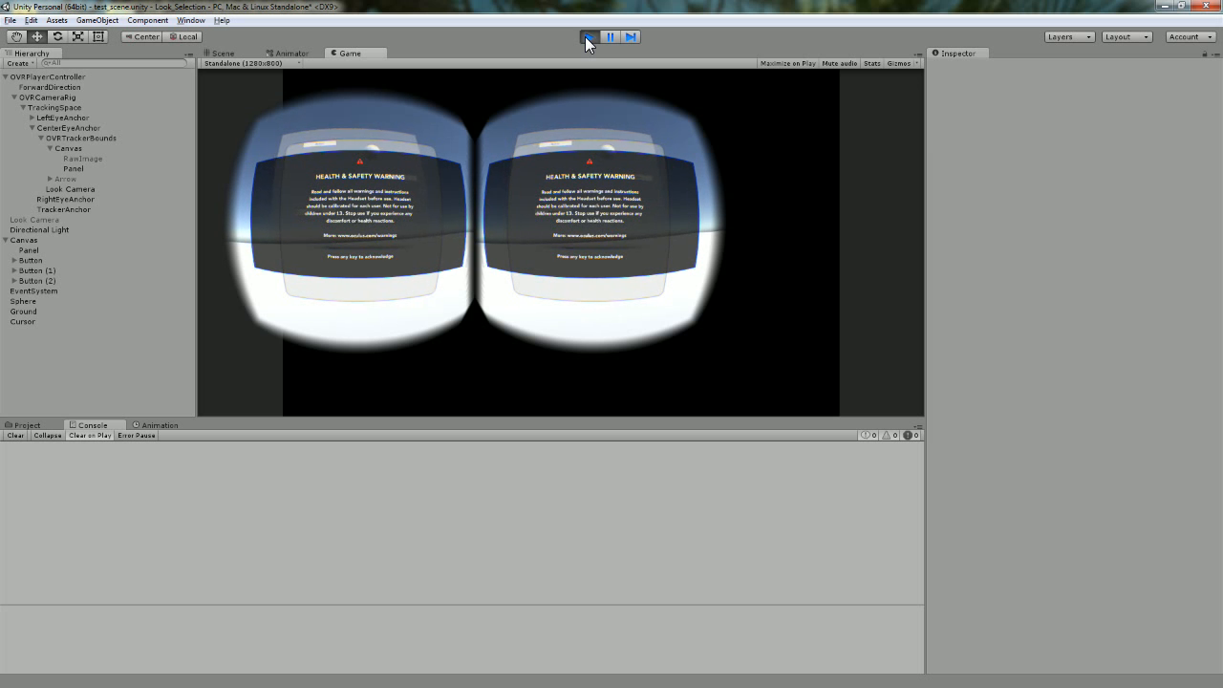
Dismiss the Oculus warning, end the play test, and delete the Panel from the headset Canvas.
key(space)
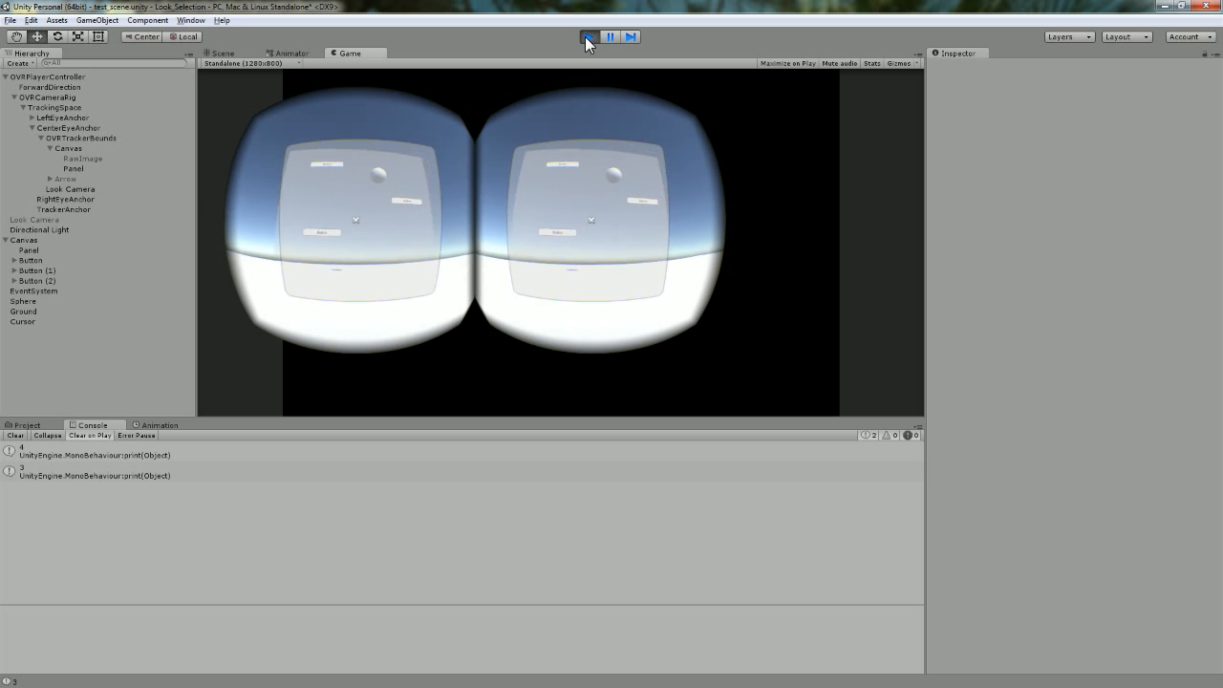
click(587, 38)
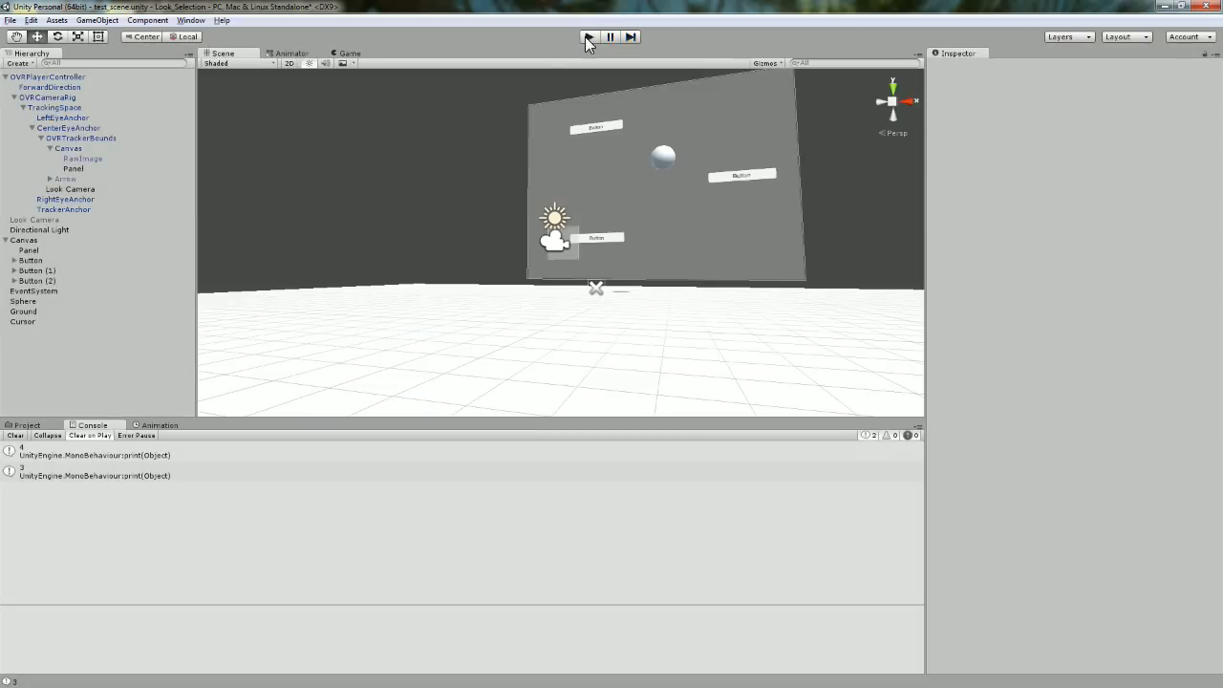
click(70, 169)
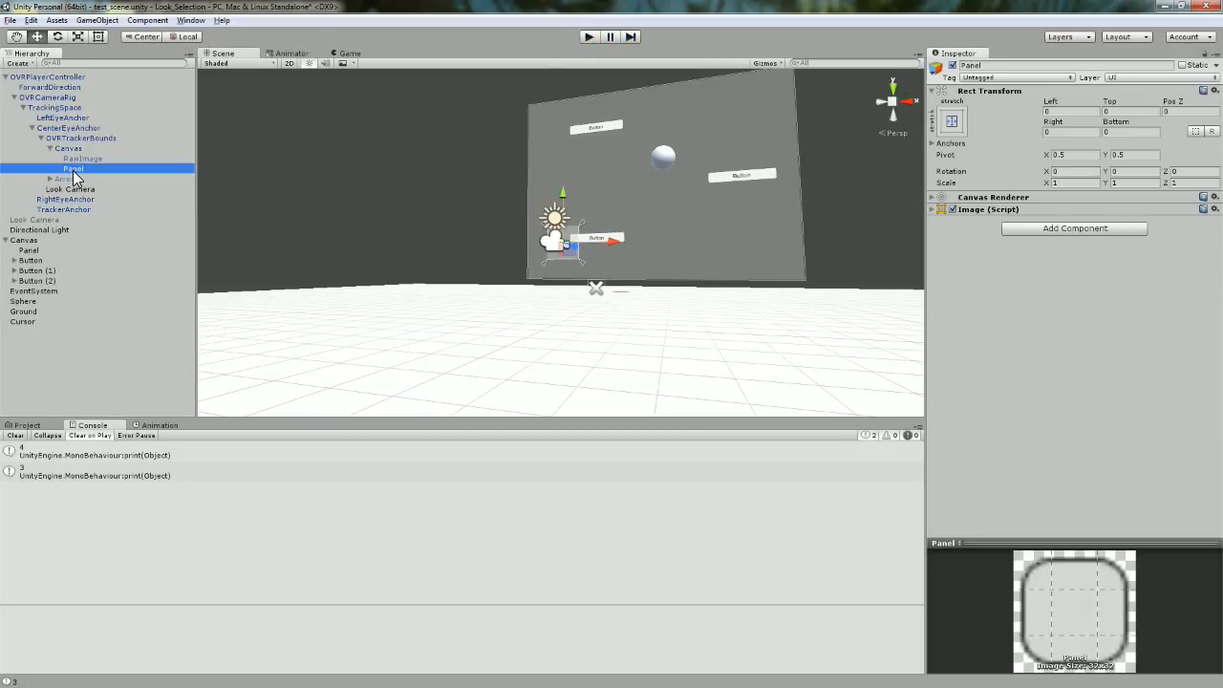
key(Delete)
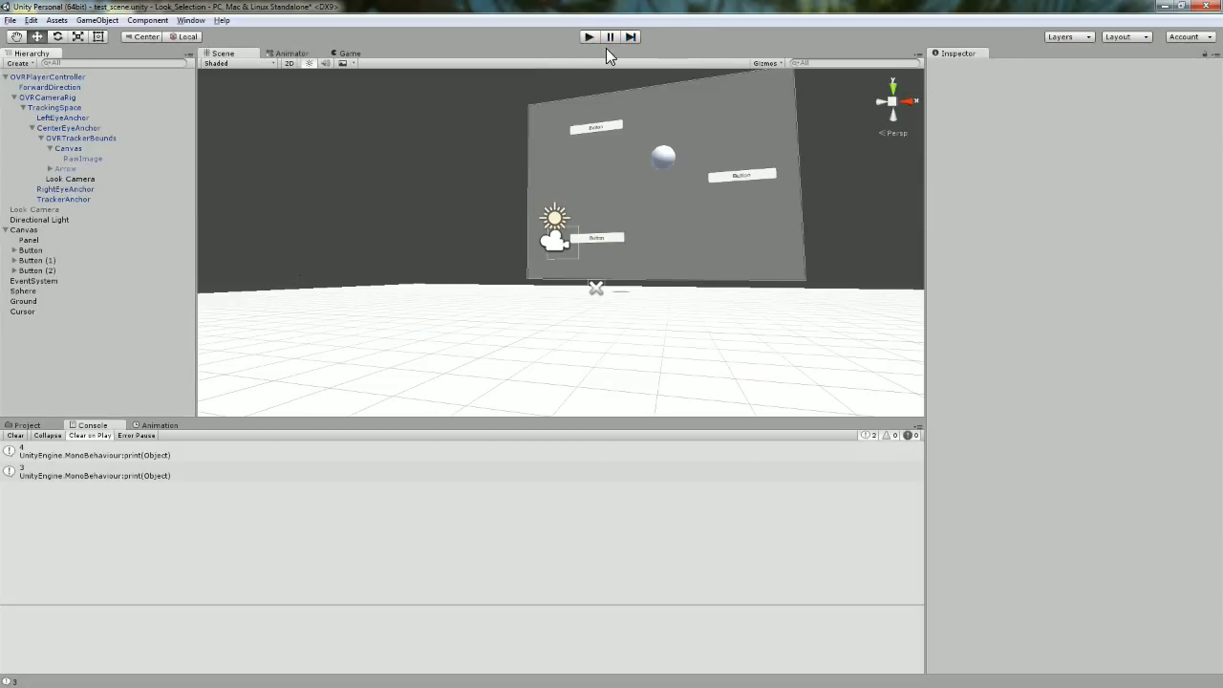
Play-test until a gazed button logs FINISHED COUNTDOWN, then stop and select Button (1).
click(588, 38)
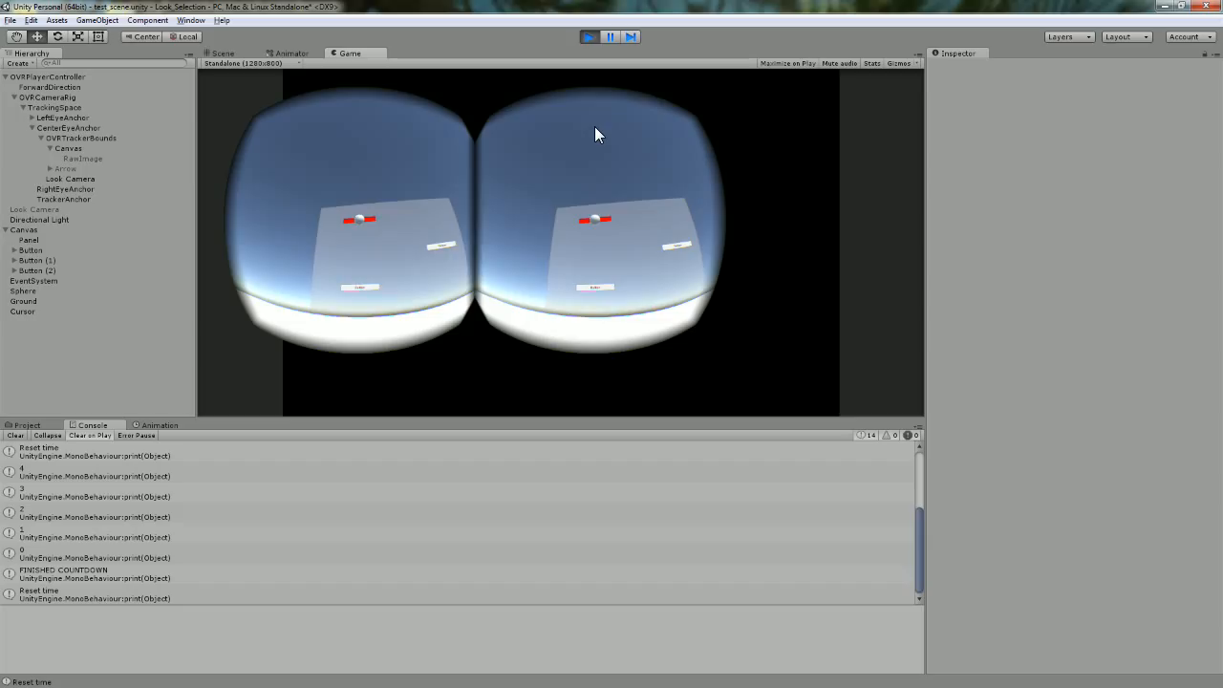
click(589, 37)
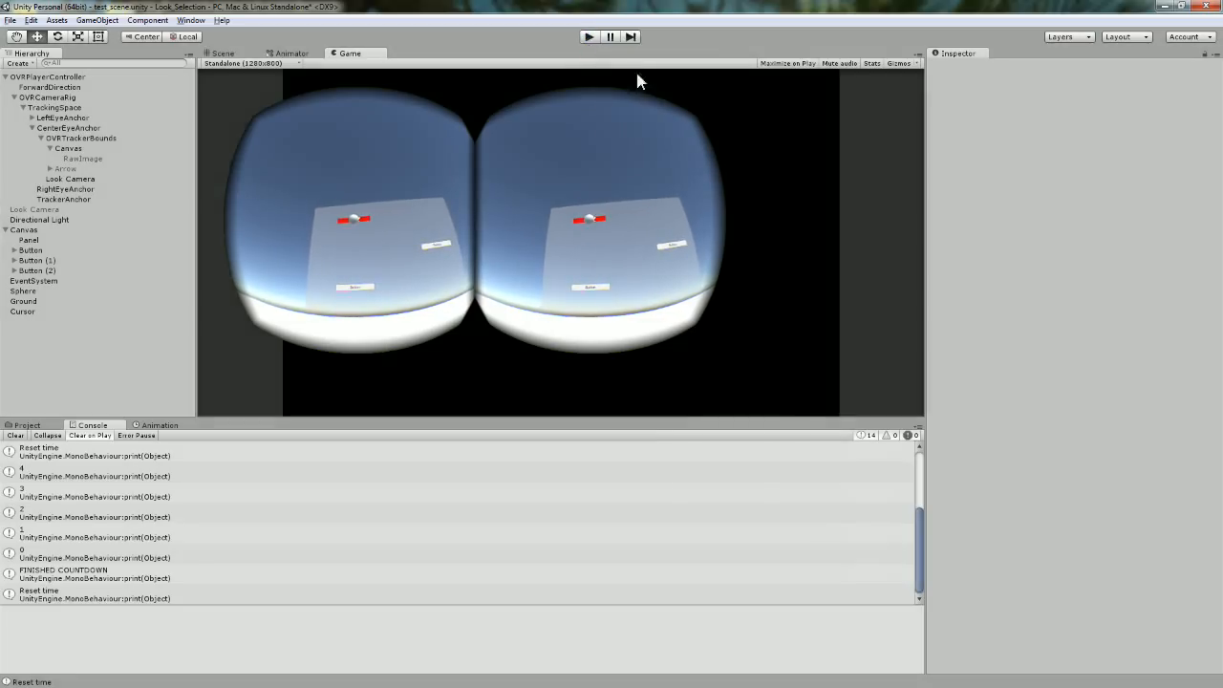
click(610, 127)
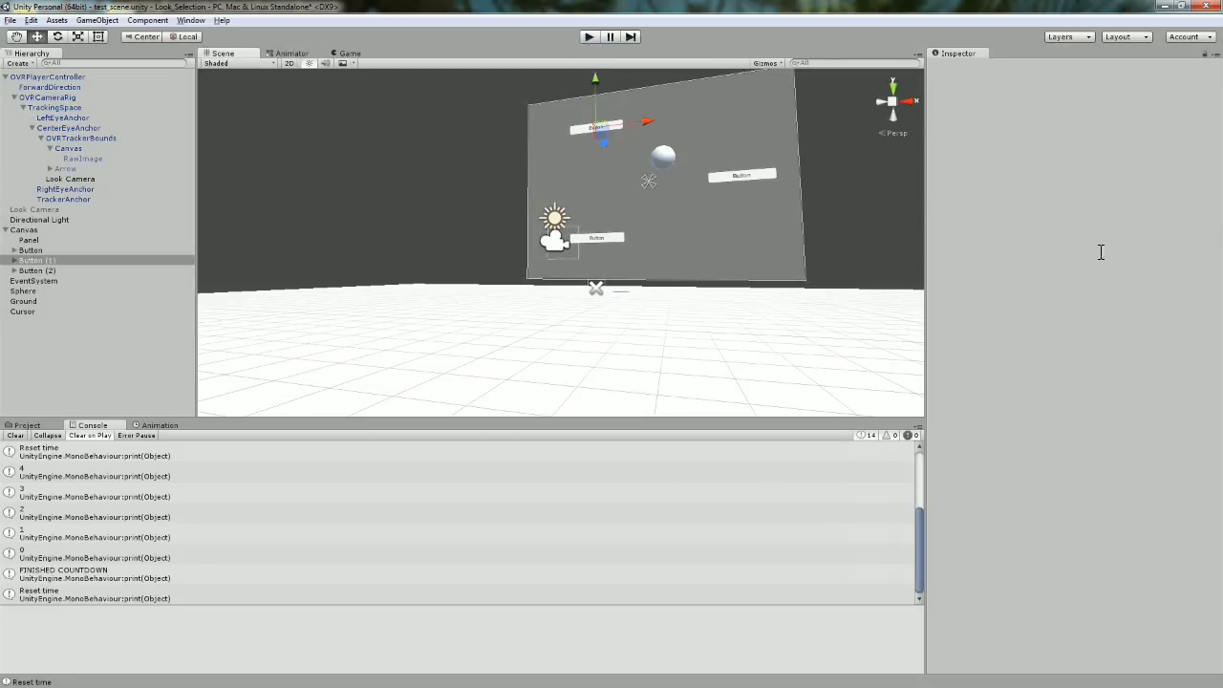
Give Button (1) a 2-second and Button (2) a 1-second hover timer, then start play mode.
click(1066, 256)
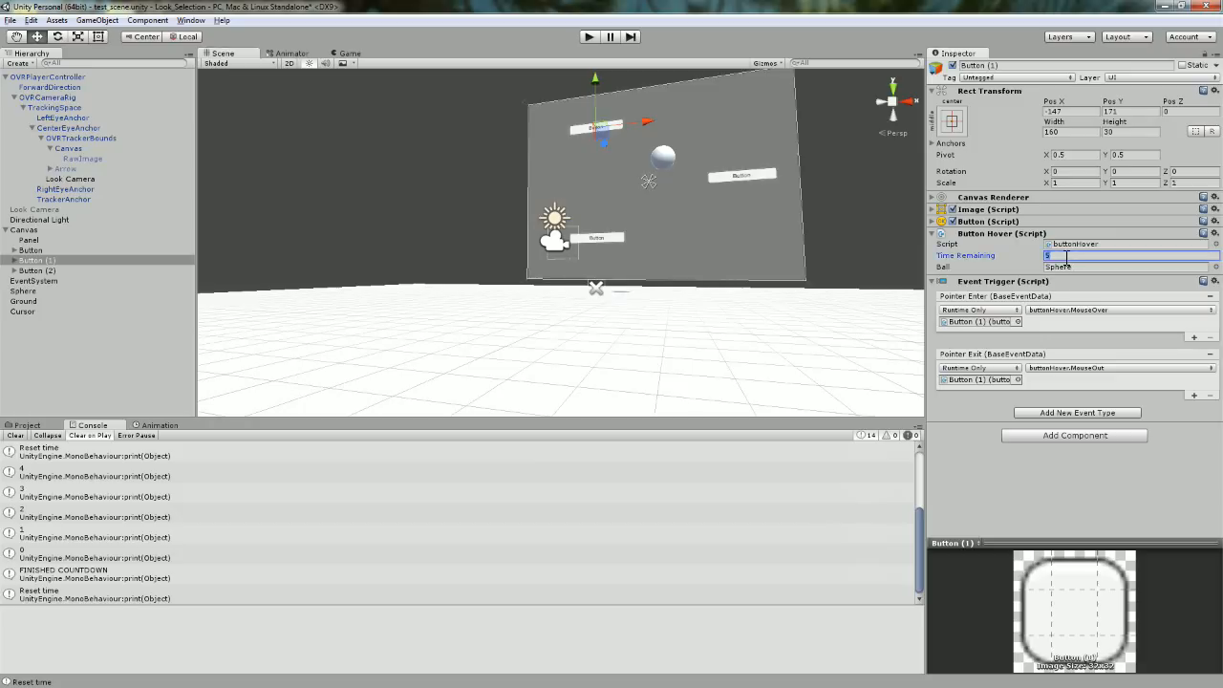
text(2)
click(768, 176)
click(1076, 256)
text(1)
click(592, 38)
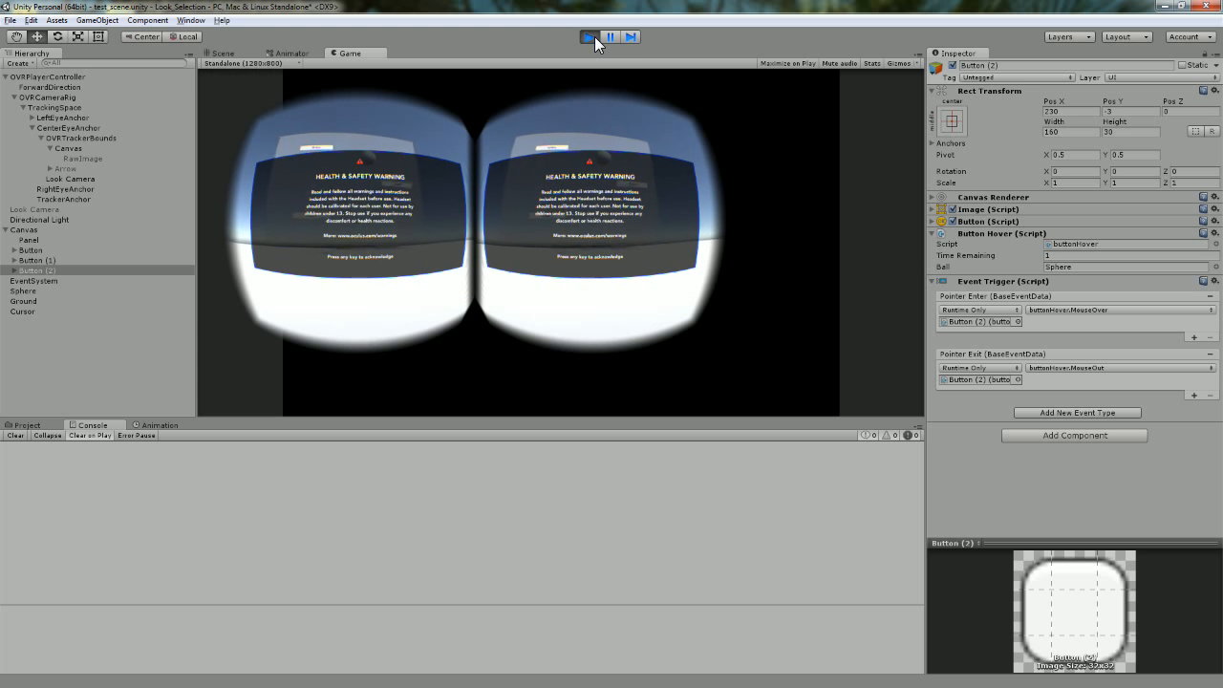
Dismiss the health warning, gaze at the buttons until one turns cyan, then stop play mode.
key(space)
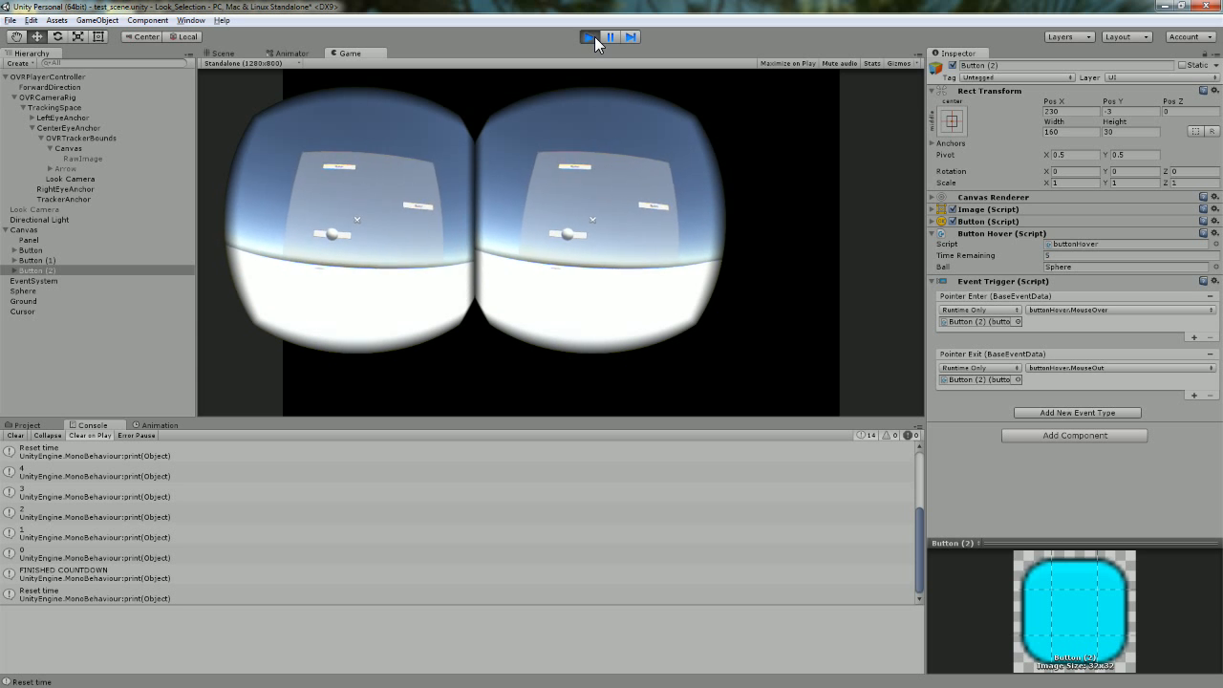
click(590, 37)
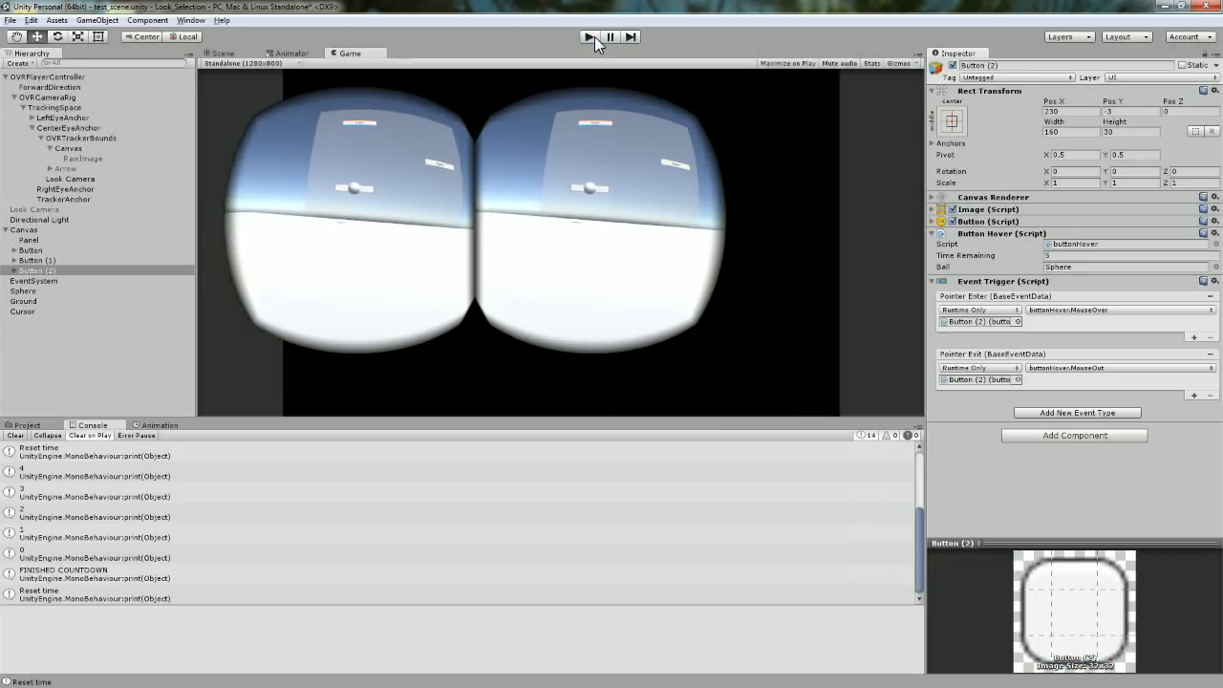